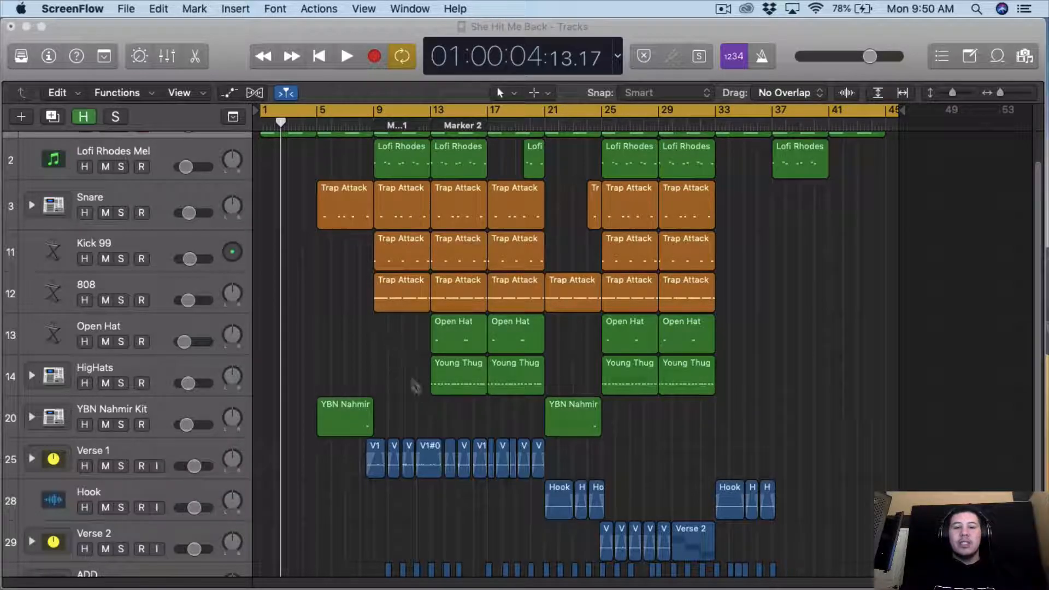
# - Look over the tracks and regions of the whole arrangement, from Lofi Rhodes down to the ADD track
pyautogui.scroll(-3, 413, 383)
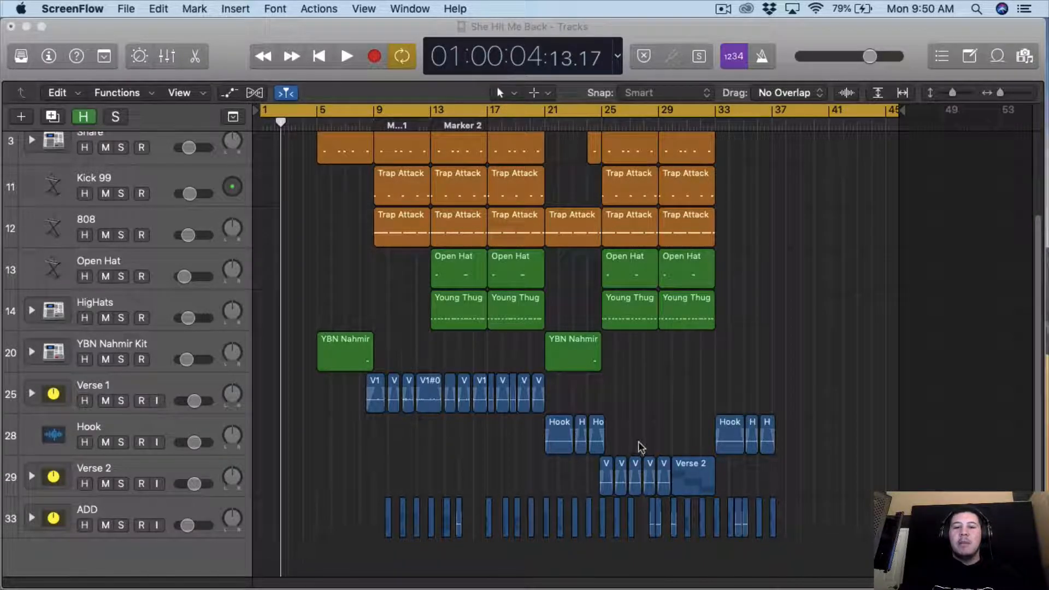
pyautogui.scroll(1, 658, 375)
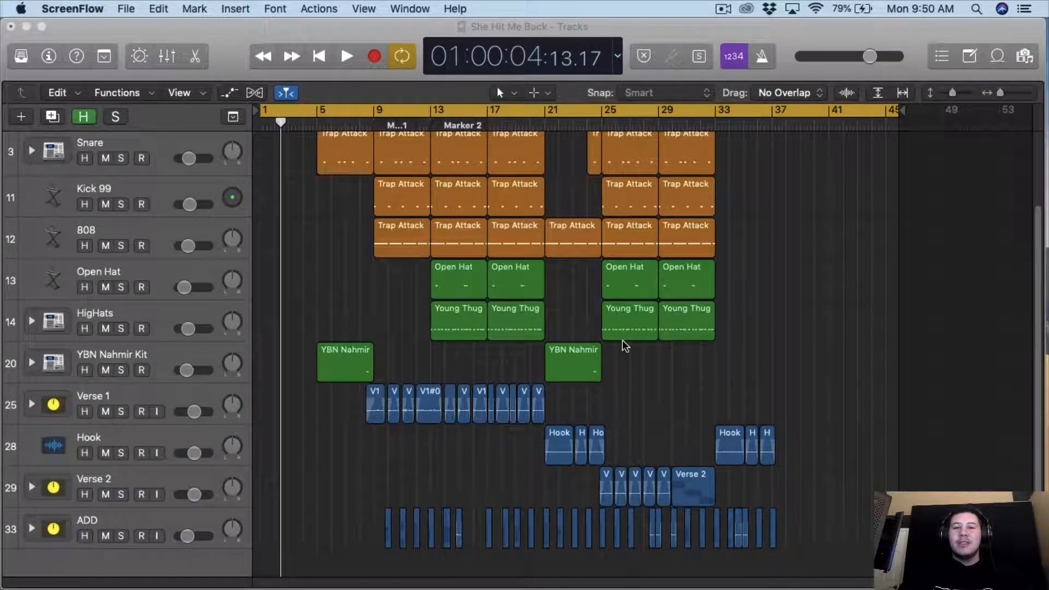
pyautogui.scroll(5, 625, 346)
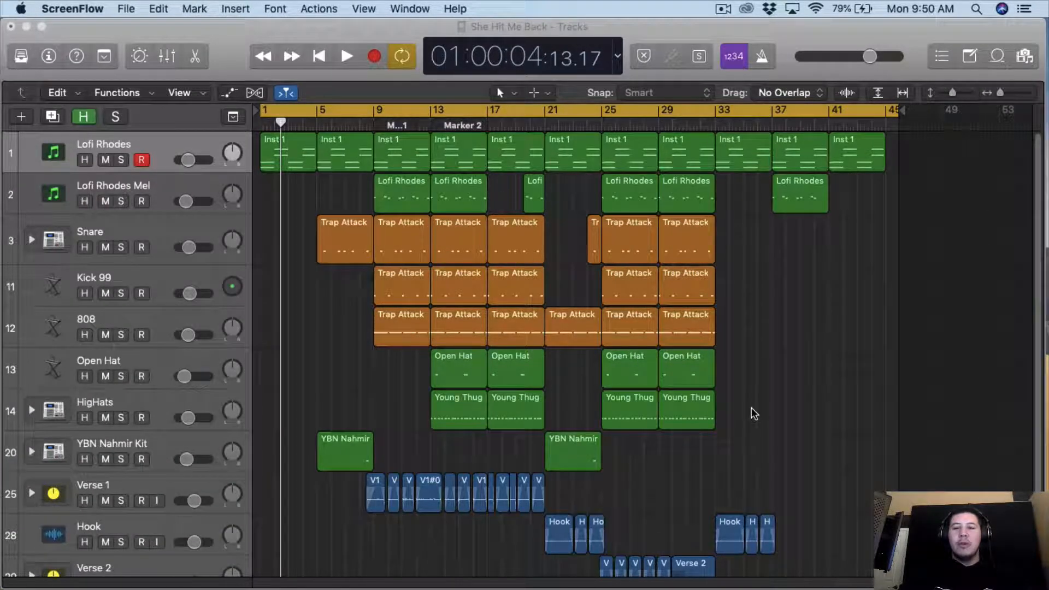
pyautogui.scroll(-2, 752, 417)
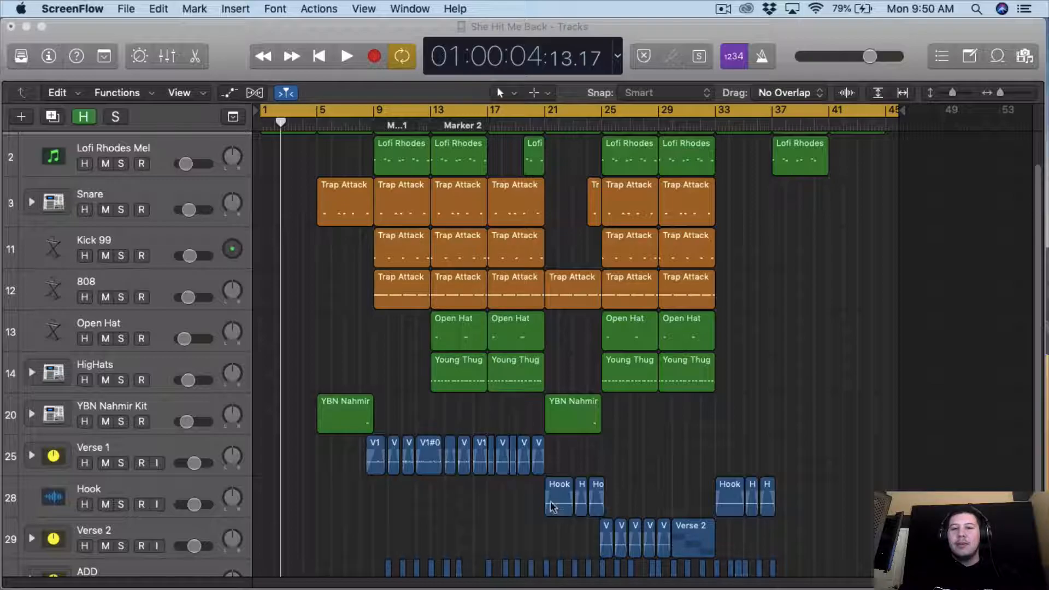
pyautogui.scroll(3, 713, 350)
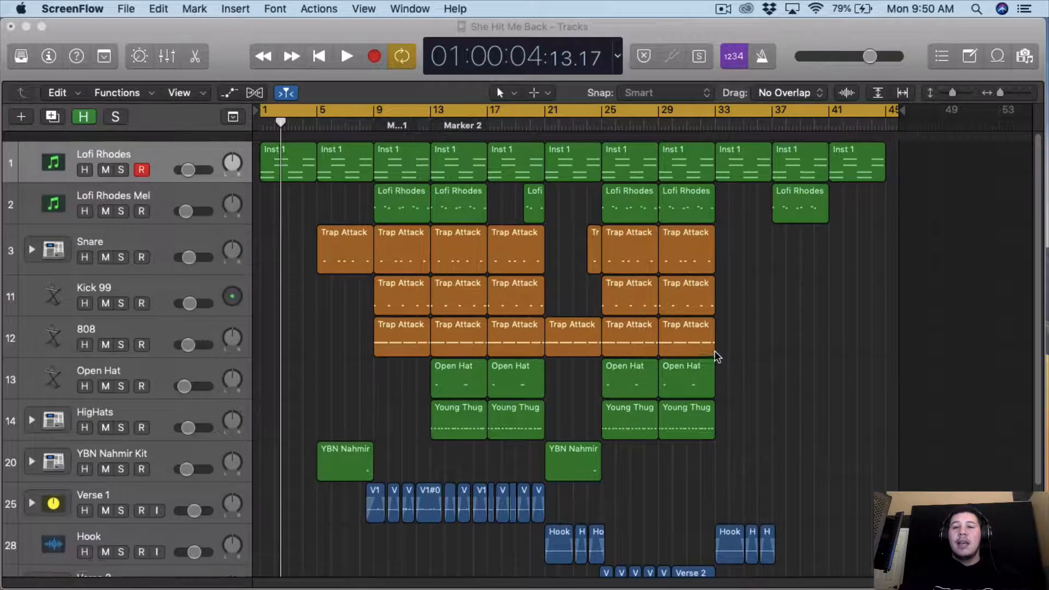
pyautogui.scroll(-4, 713, 350)
pyautogui.scroll(3, 908, 219)
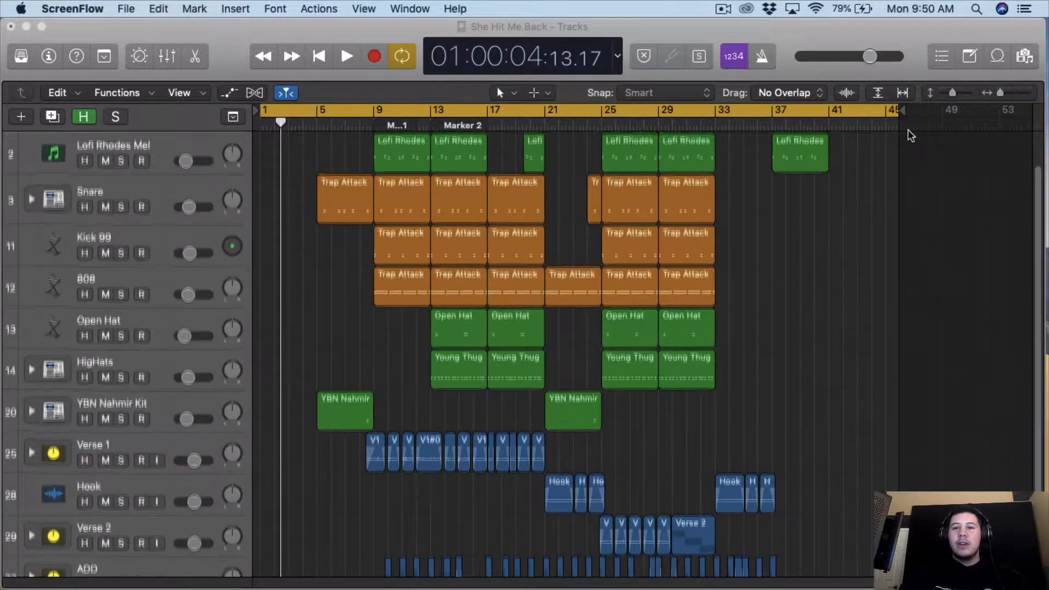
pyautogui.click(872, 125)
pyautogui.click(886, 125)
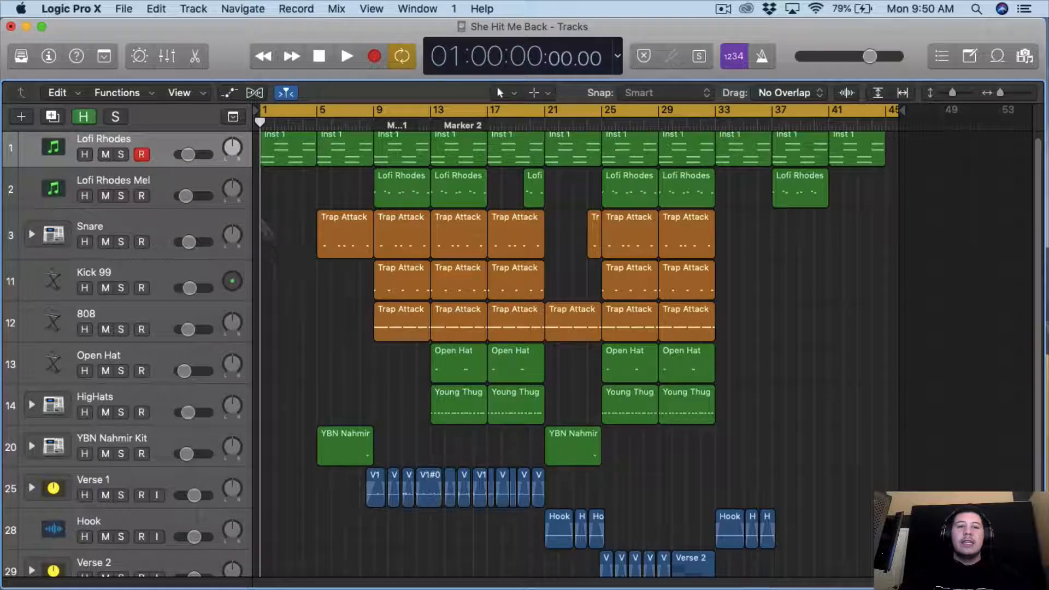
# - Open the mixer below the arrangement and set the cycle range to cover bars 13 to 17
pyautogui.click(168, 56)
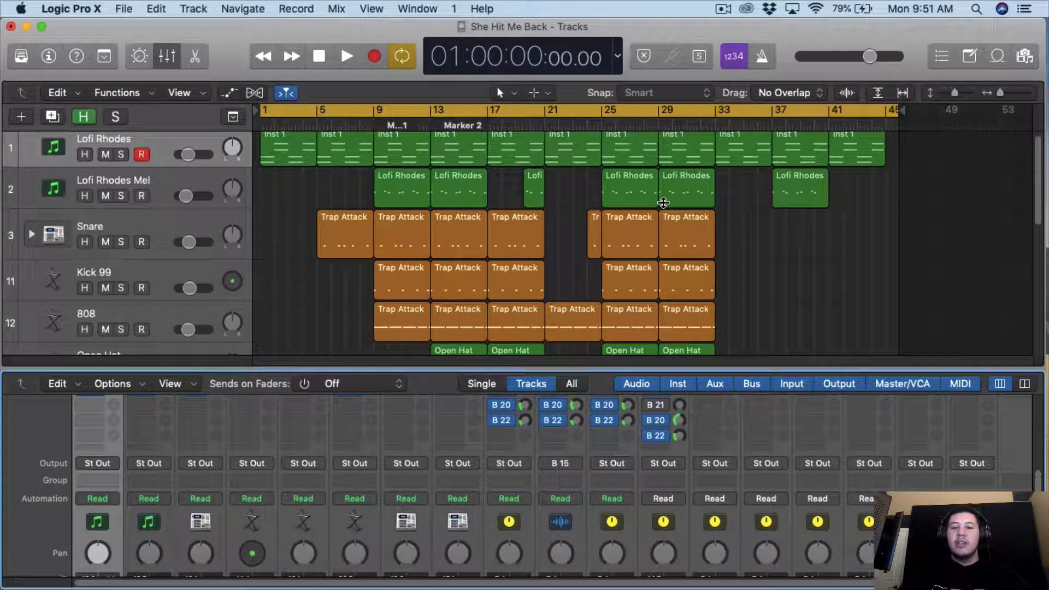
pyautogui.moveTo(663, 203); pyautogui.dragTo(662, 473)
pyautogui.click(429, 113)
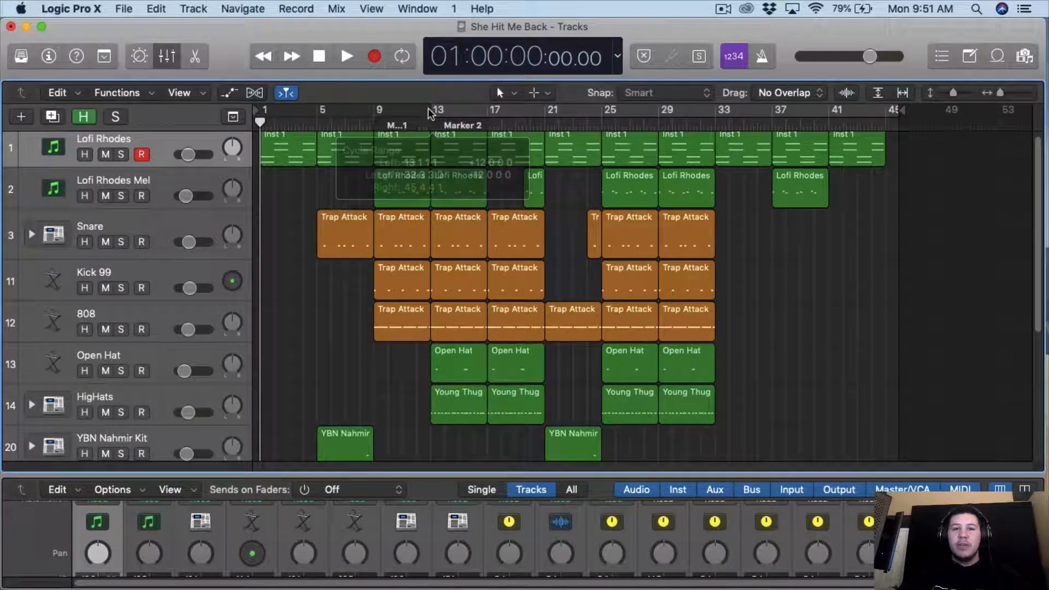
pyautogui.moveTo(429, 113); pyautogui.dragTo(481, 268)
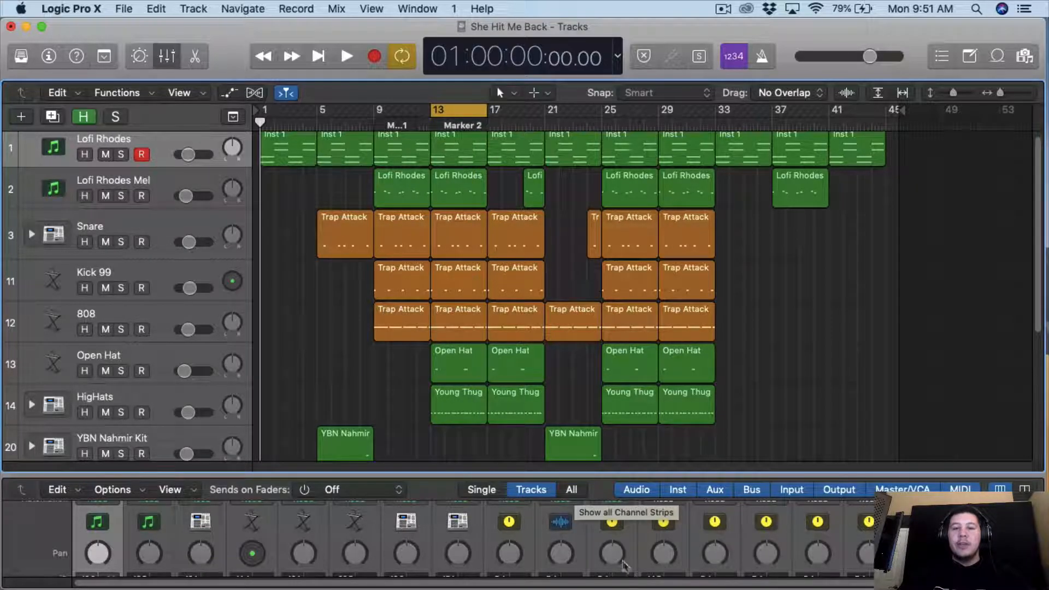
pyautogui.moveTo(605, 472); pyautogui.dragTo(606, 322)
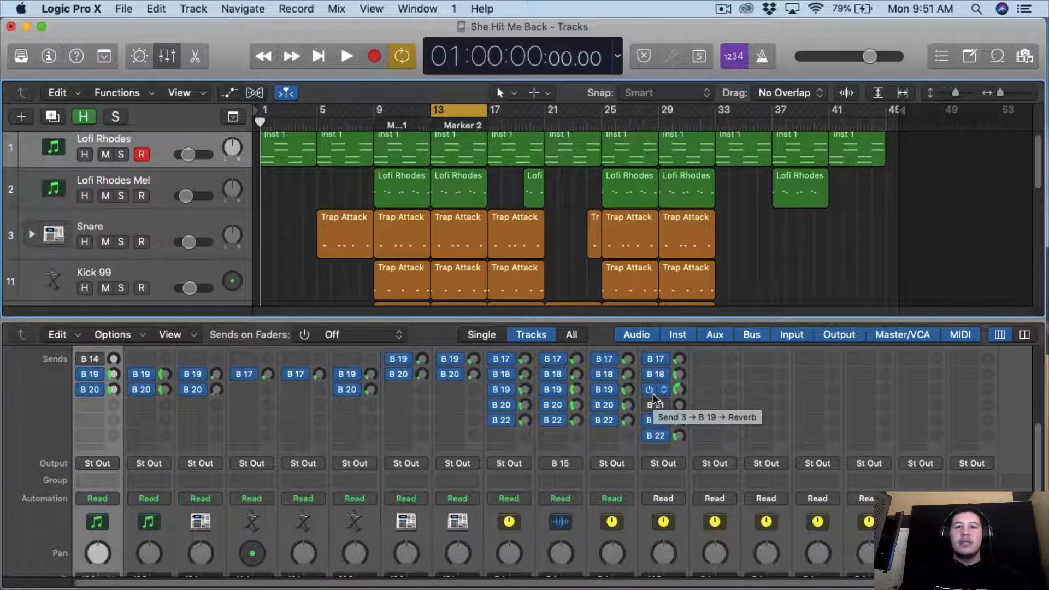
# - Insert a Level Meter in the first audio effect slot of the Stereo Out channel
pyautogui.scroll(-10, 749, 485)
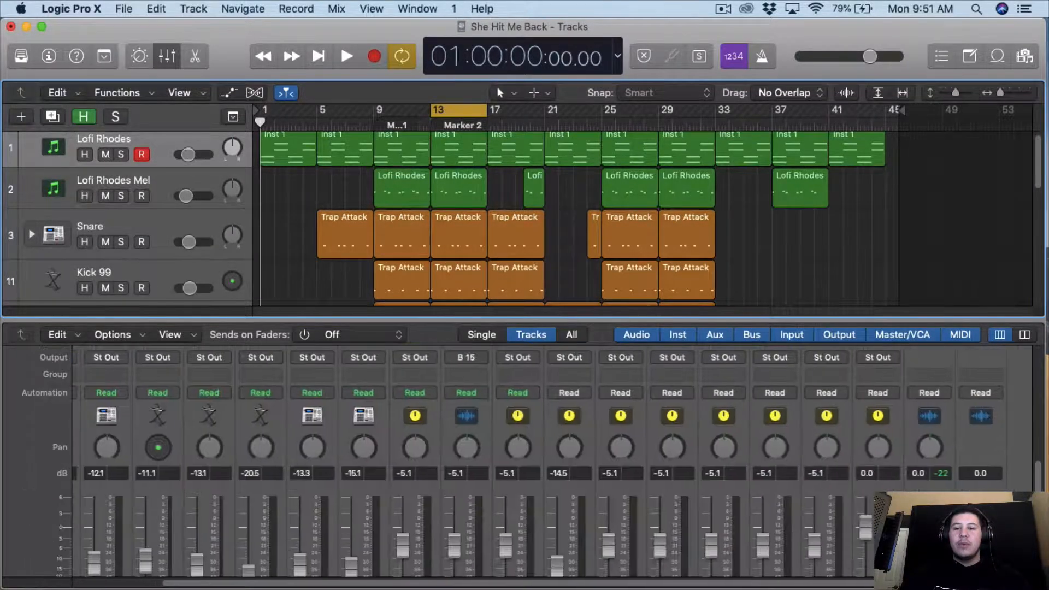
pyautogui.scroll(12, 954, 437)
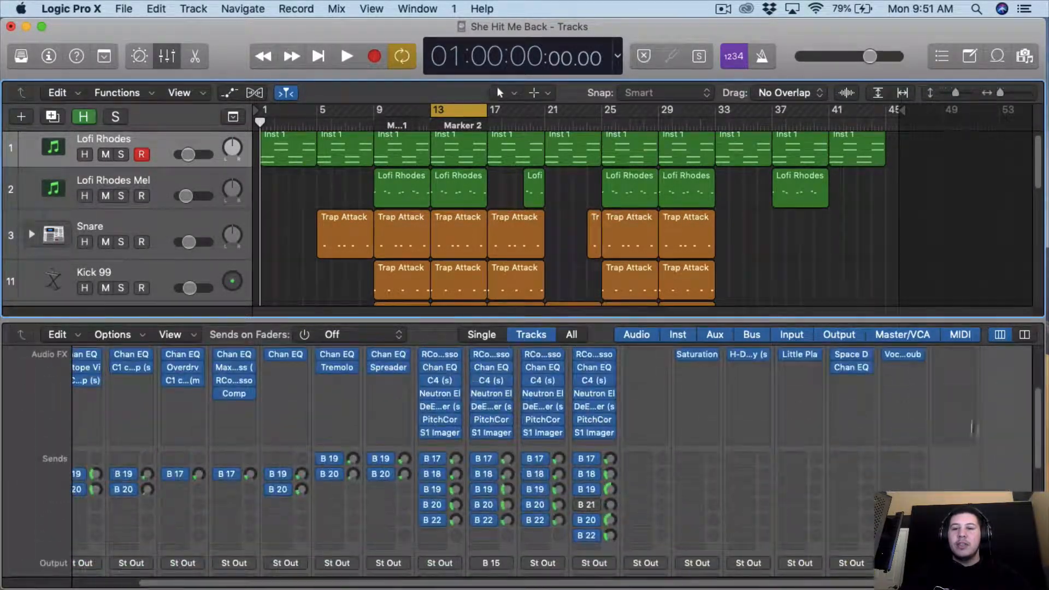
pyautogui.click(954, 431)
pyautogui.moveTo(940, 502)
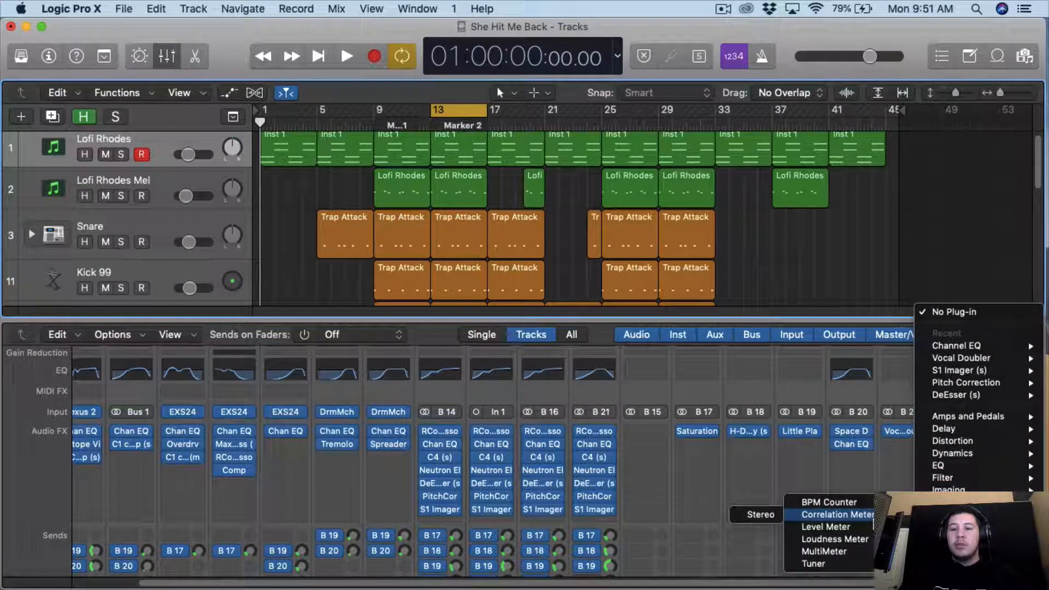
pyautogui.press('Escape')
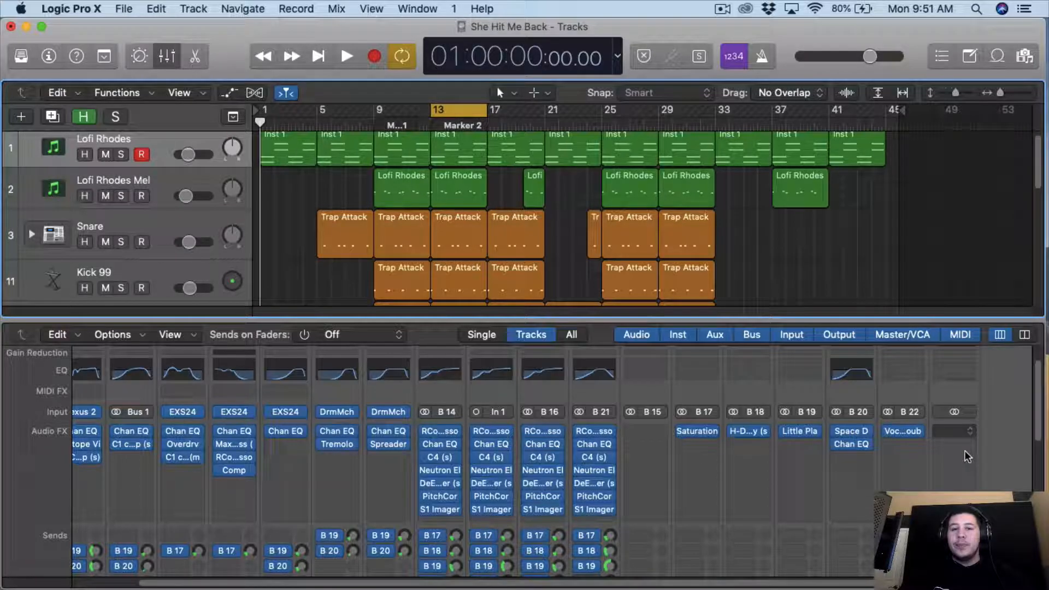
# - Add a MultiMeter below the Level Meter on the Stereo Out channel
pyautogui.click(967, 443)
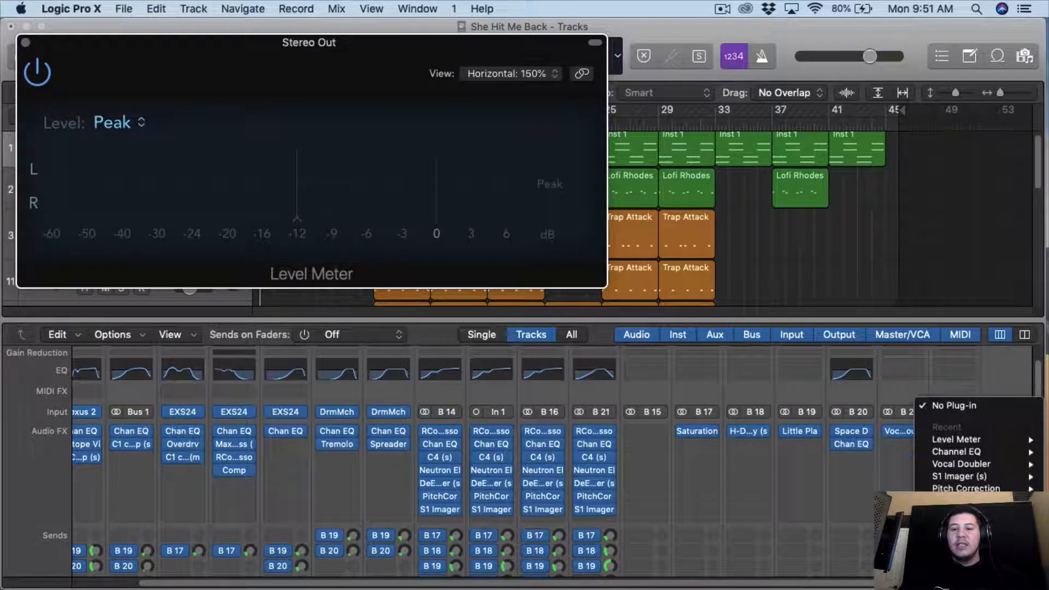
pyautogui.moveTo(965, 555)
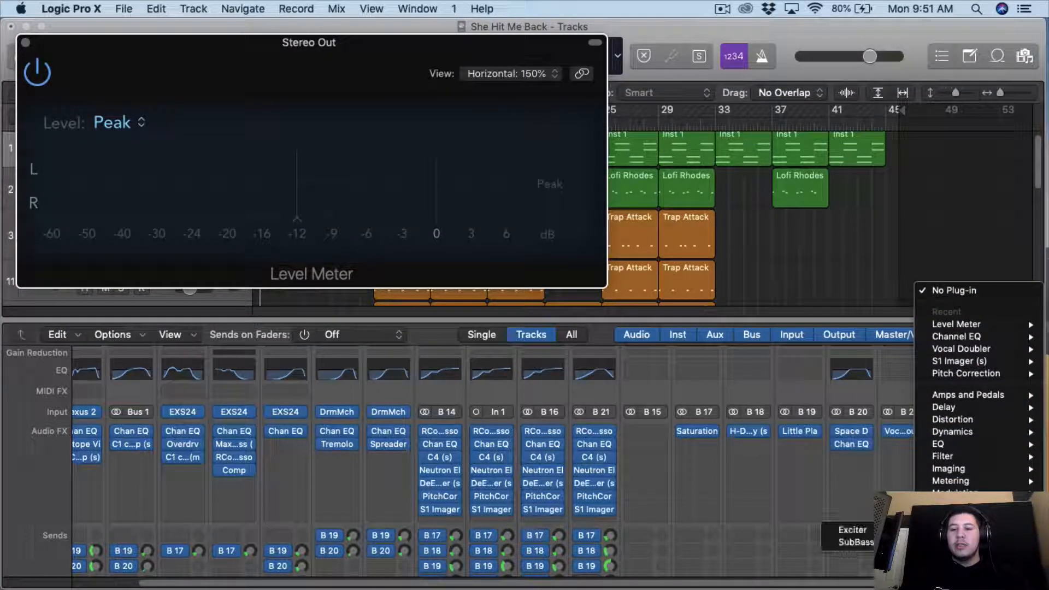
pyautogui.moveTo(953, 481)
pyautogui.moveTo(873, 526)
pyautogui.click(758, 531)
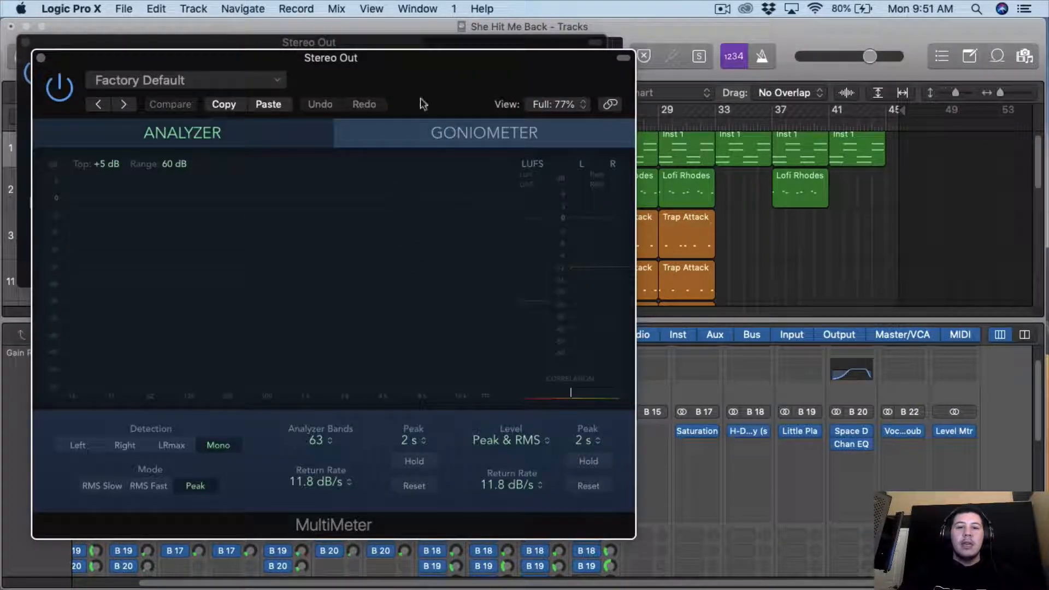
# - Shrink the MultiMeter window to 73%, set its peak level marker to about -6 dB and move it clear of the Level Meter
pyautogui.moveTo(447, 310); pyautogui.dragTo(441, 35)
pyautogui.moveTo(618, 506); pyautogui.dragTo(590, 486)
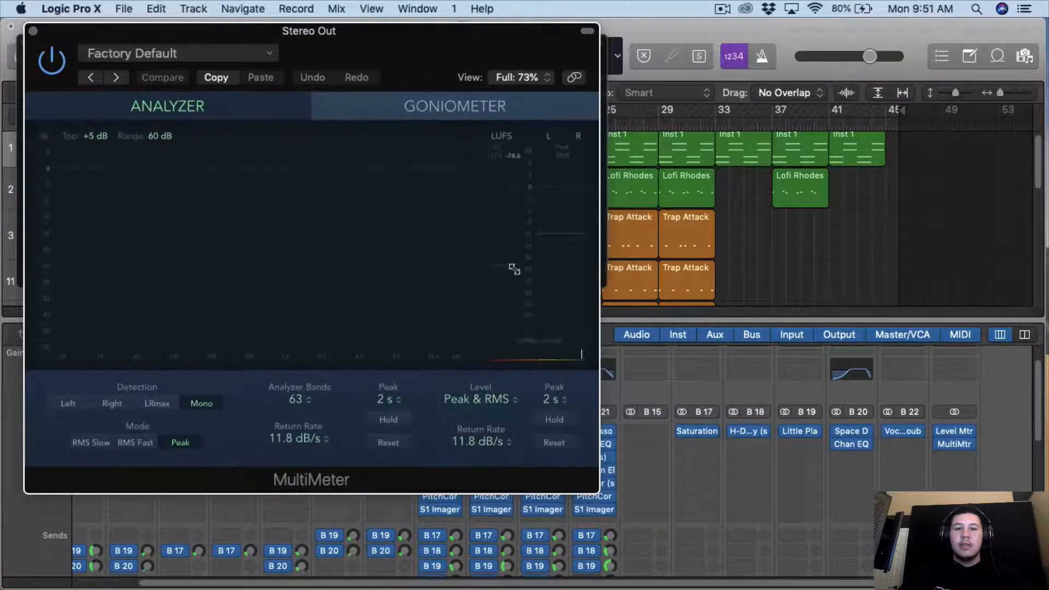
pyautogui.moveTo(548, 233)
pyautogui.mouseDown()
pyautogui.moveTo(550, 204)
pyautogui.moveTo(545, 211)
pyautogui.mouseUp()
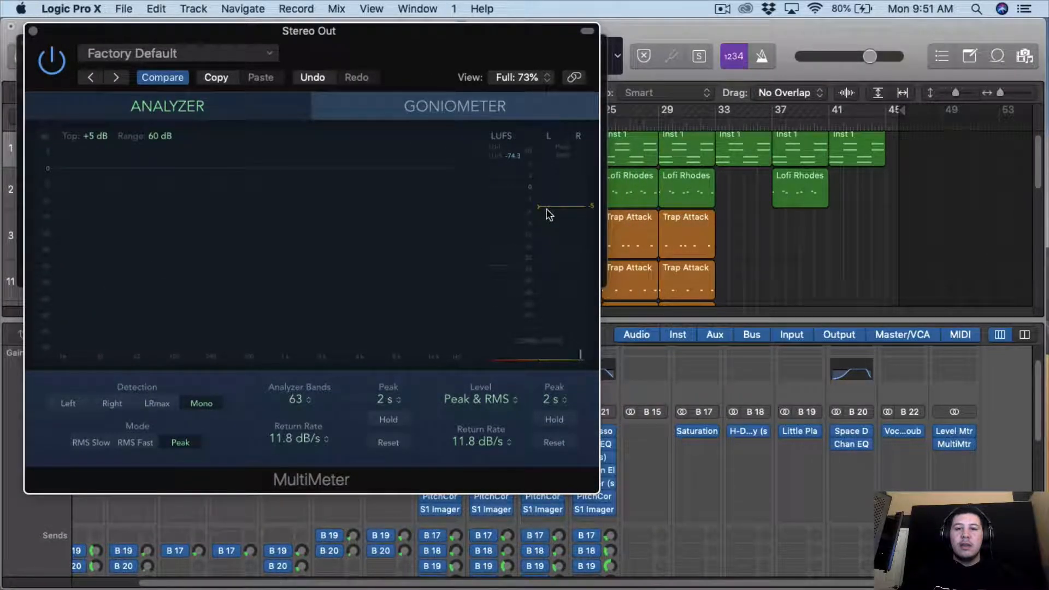
pyautogui.moveTo(345, 55); pyautogui.dragTo(711, 89)
# - Set the Level Meter's marker to -6 dB and its level display to Peak & RMS
pyautogui.click(352, 73)
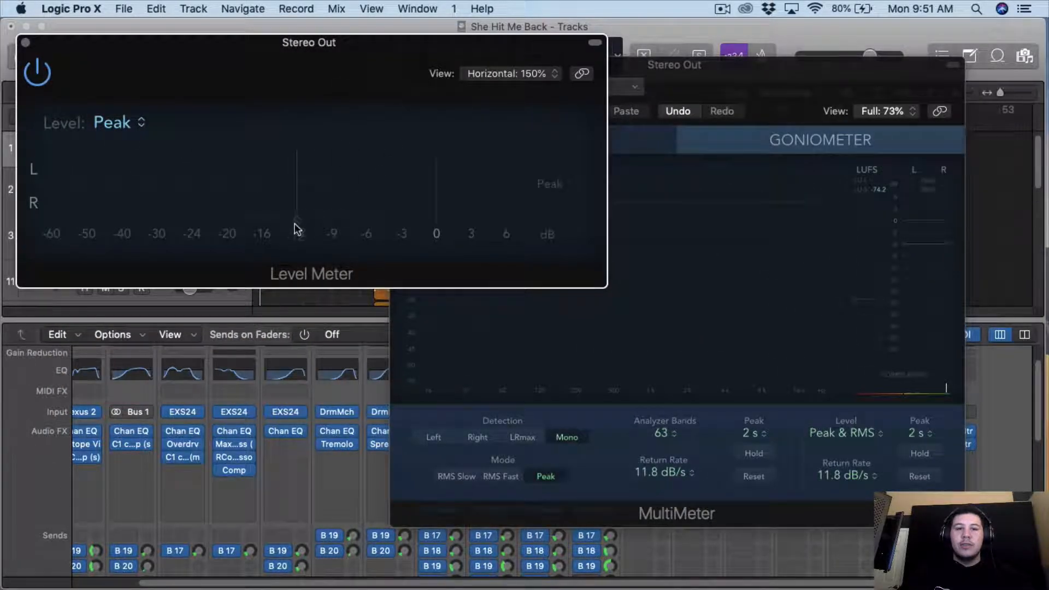
pyautogui.click(99, 119)
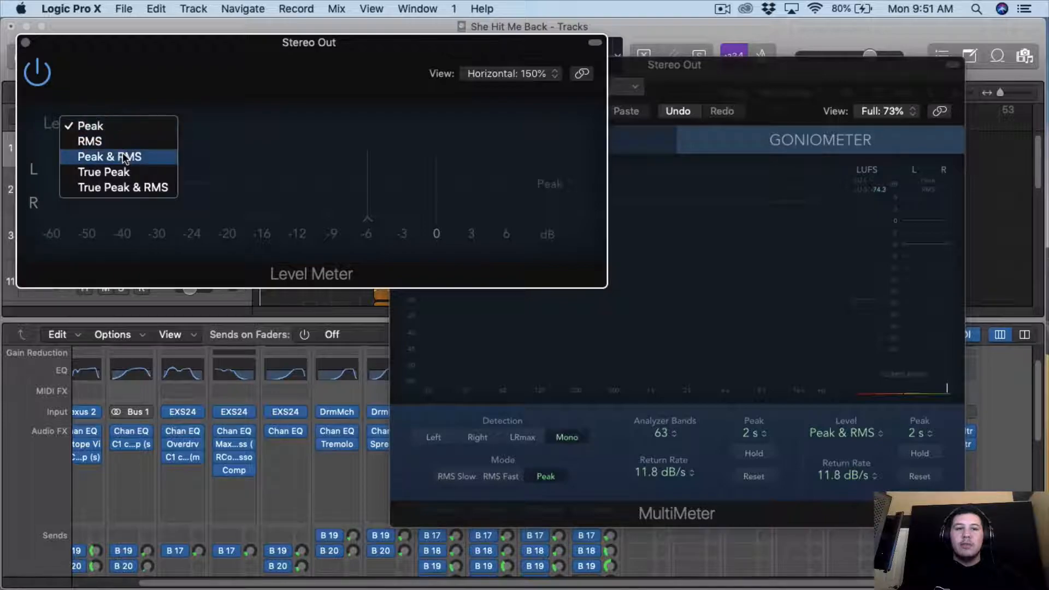
pyautogui.click(126, 158)
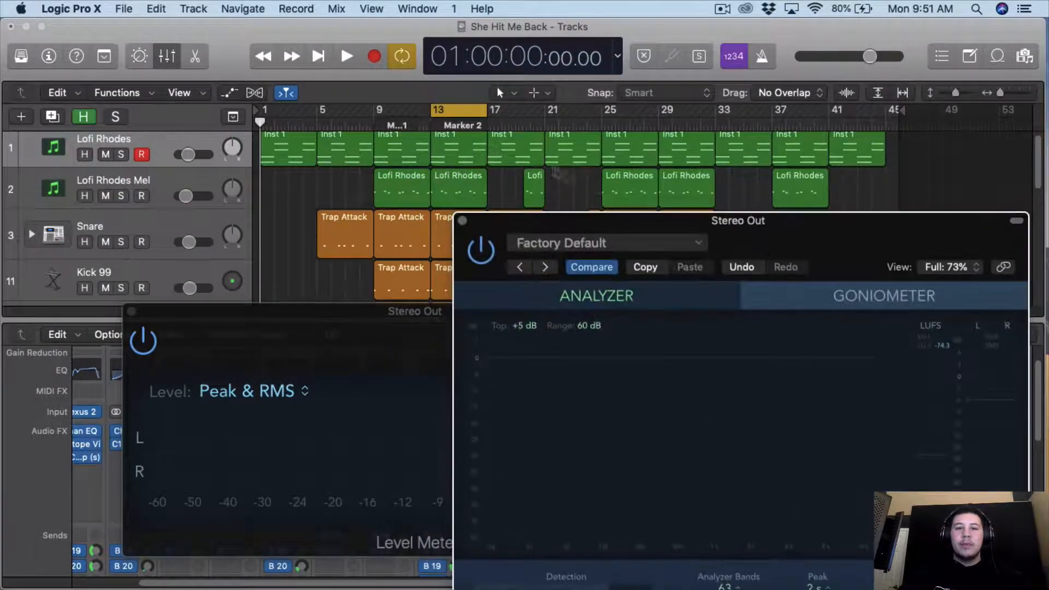
# - Play the song from about bar 11 to check the output level, then turn the bar 13 to 17 cycle back on
pyautogui.click(402, 114)
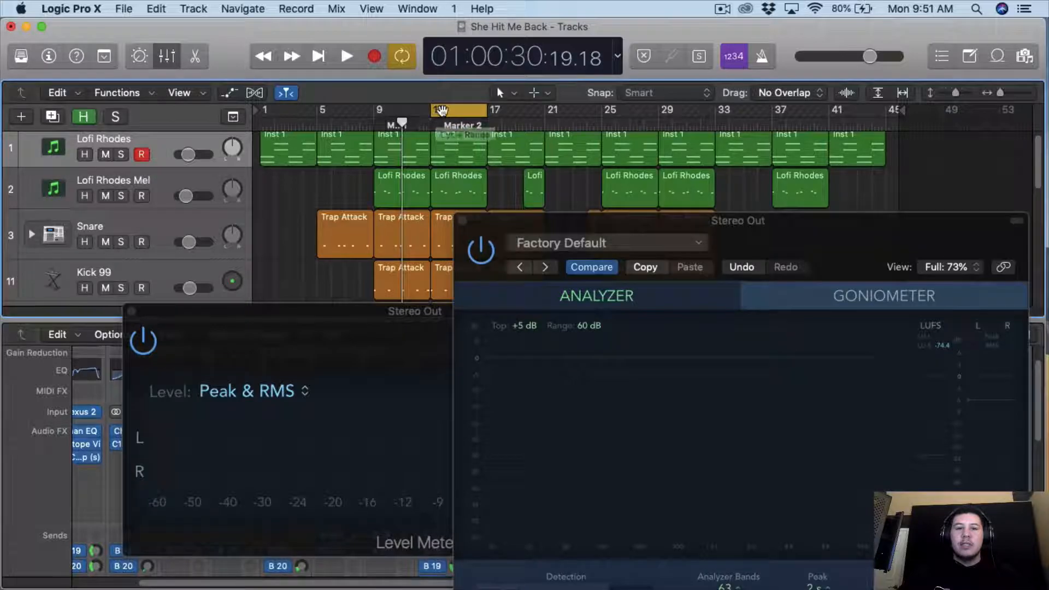
pyautogui.click(336, 328)
pyautogui.press('space')
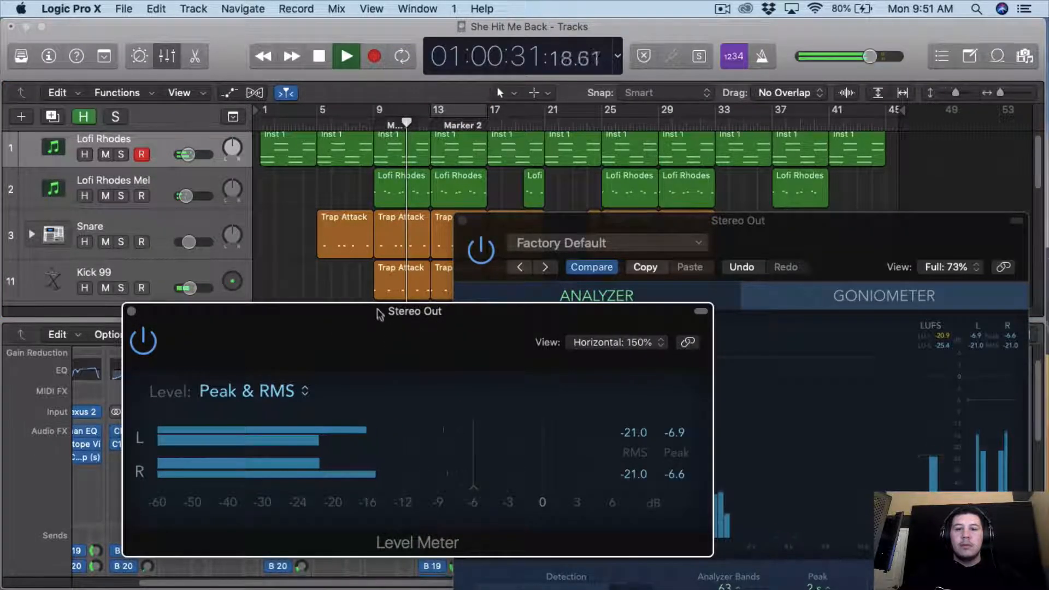
pyautogui.moveTo(381, 316); pyautogui.dragTo(337, 189)
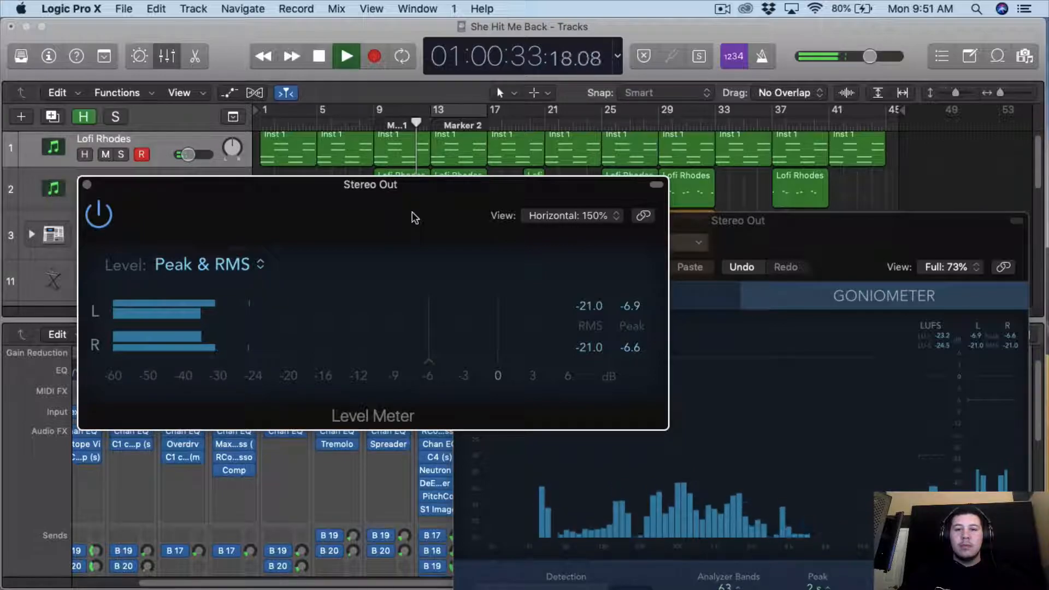
pyautogui.click(458, 109)
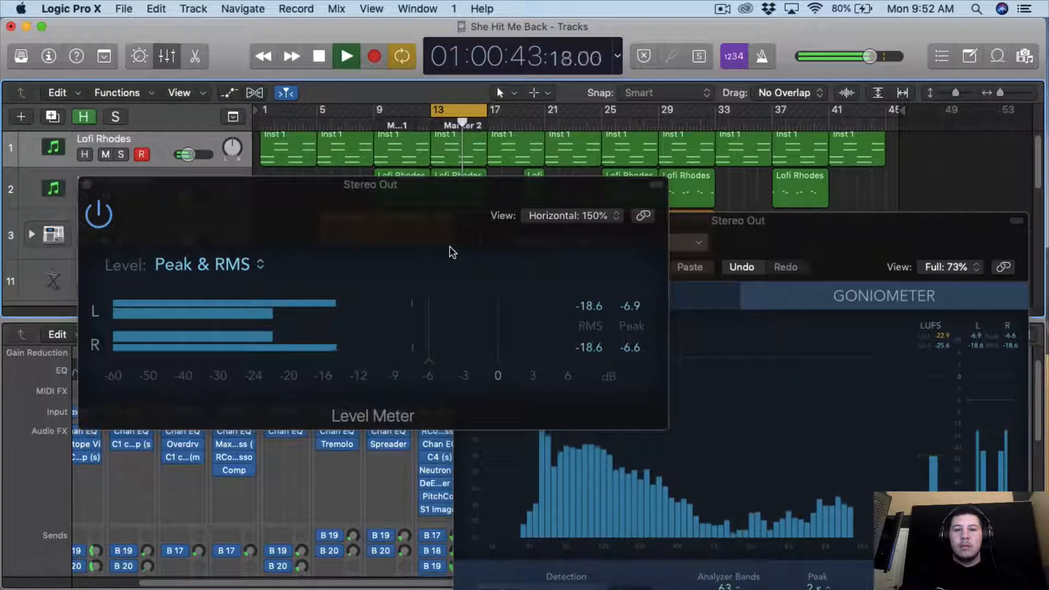
# - Close the MultiMeter window, move the Level Meter clear of the mixer and enlarge the mixer area
pyautogui.click(737, 249)
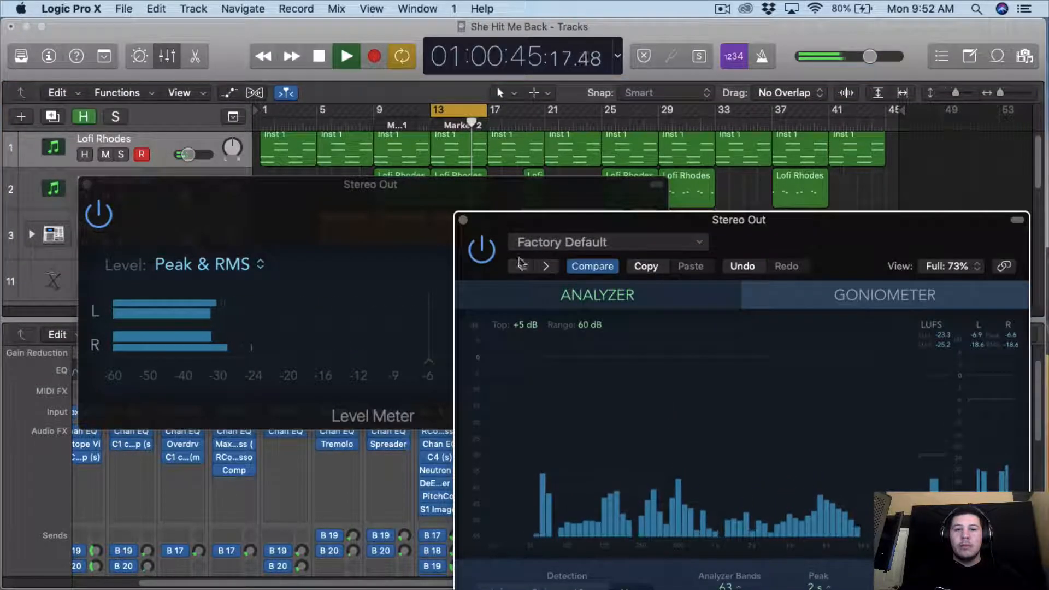
pyautogui.click(462, 220)
pyautogui.moveTo(444, 197); pyautogui.dragTo(373, 38)
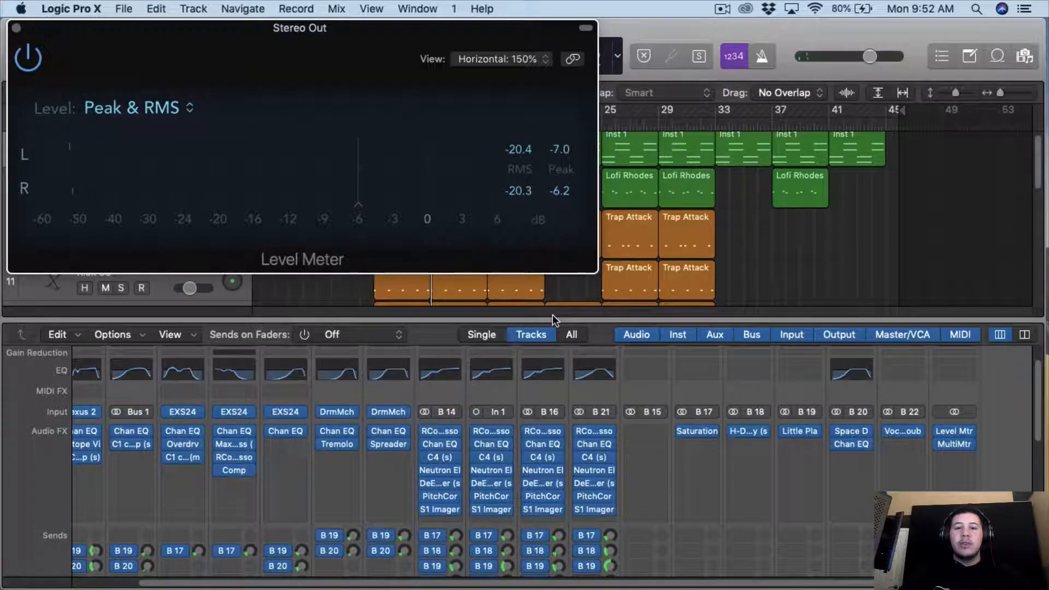
pyautogui.moveTo(557, 311); pyautogui.dragTo(566, 206)
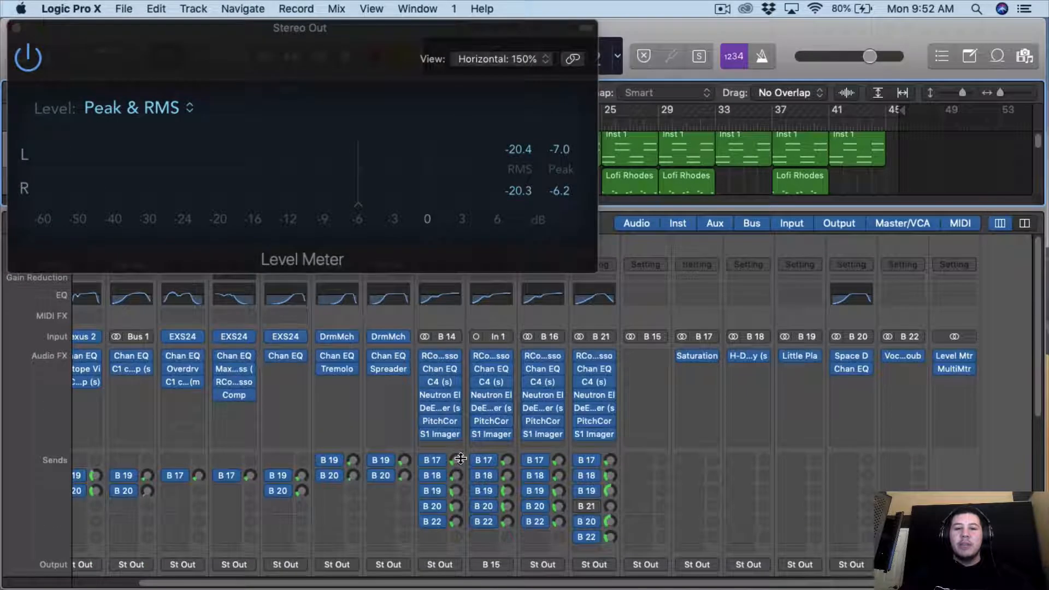
# - Select all mixer channel strips from Lofi Rhodes through the last one before Stereo Out
pyautogui.hscroll(-3, 328, 492)
pyautogui.scroll(-6, 218, 492)
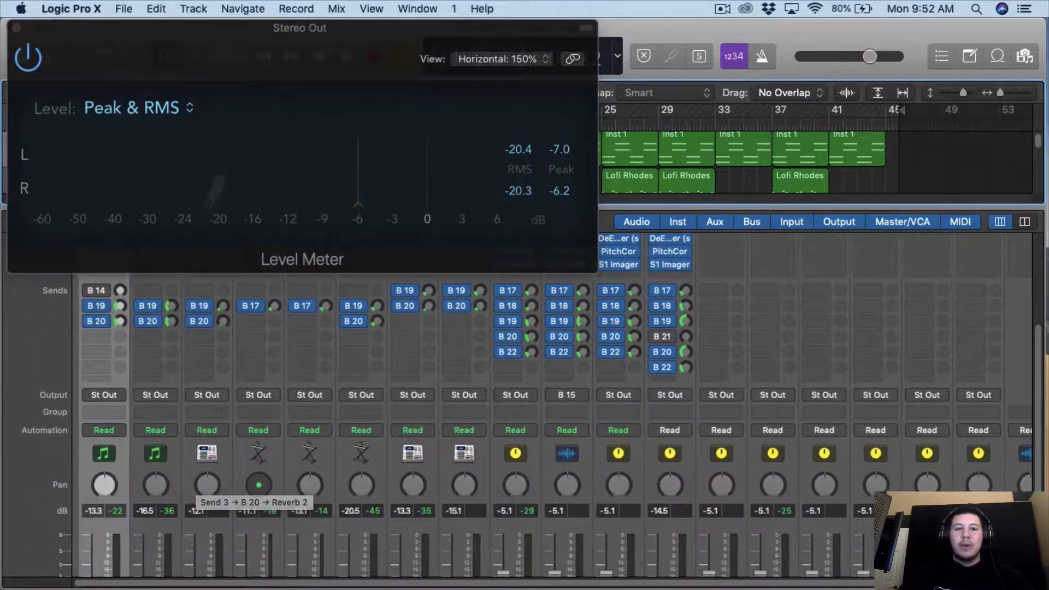
pyautogui.moveTo(84, 448); pyautogui.dragTo(949, 442)
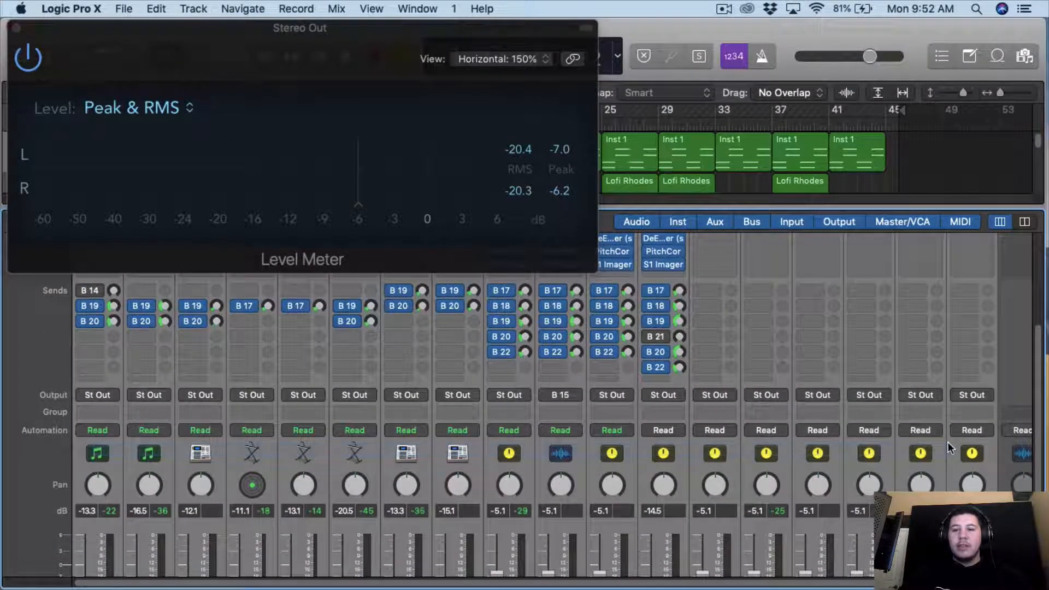
# - Raise all selected faders together by about 0.5 dB, bringing Verse 1 to -4.6 dB, and play the song to check the output level
pyautogui.hscroll(2, 962, 465)
pyautogui.scroll(-5, 968, 477)
pyautogui.scroll(2, 951, 480)
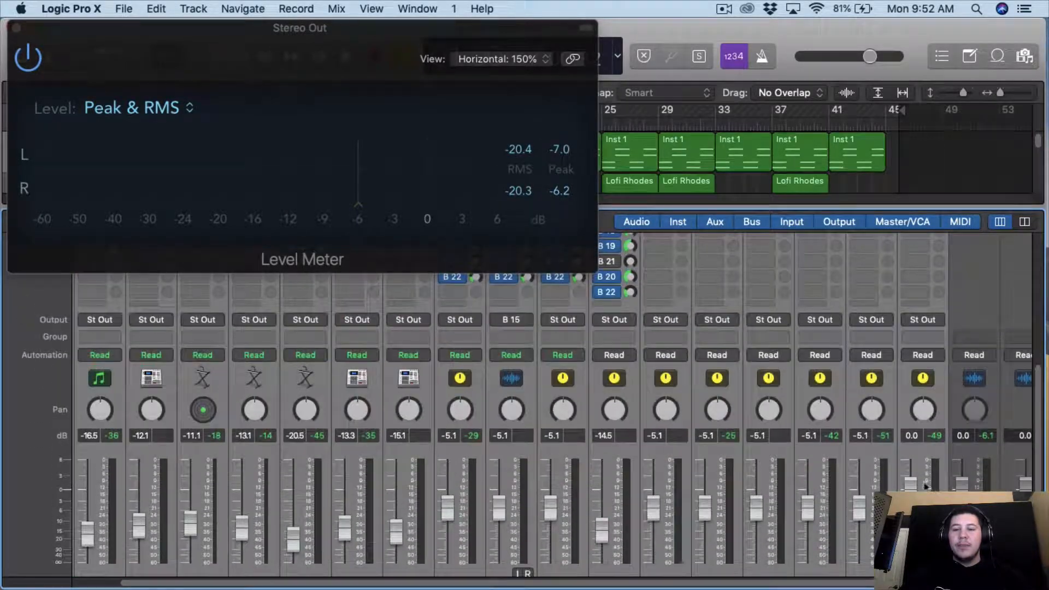
pyautogui.scroll(-3, 867, 444)
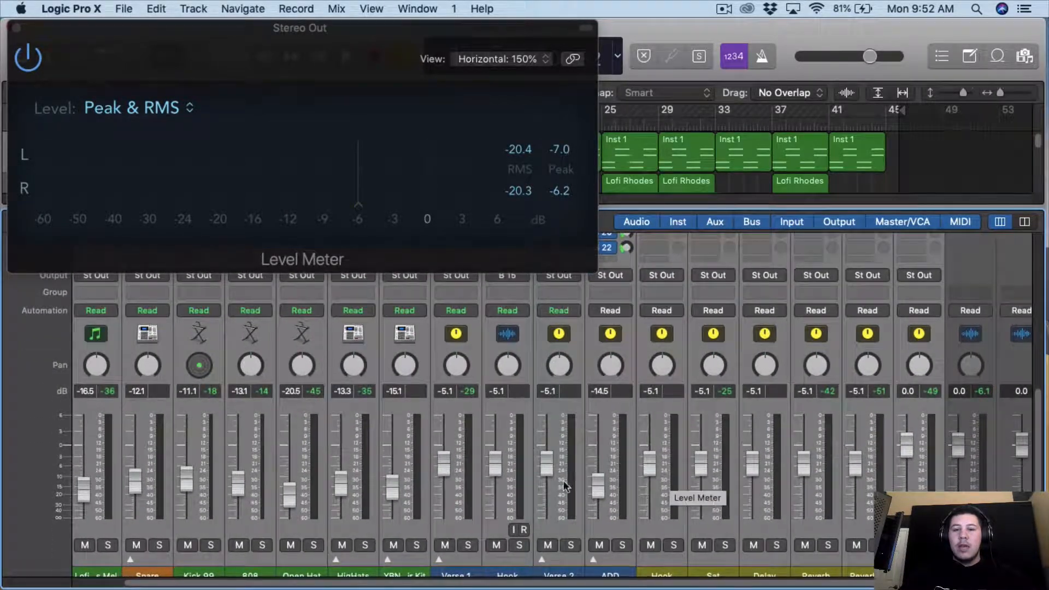
pyautogui.scroll(1, 395, 471)
pyautogui.moveTo(451, 489); pyautogui.dragTo(453, 485)
pyautogui.press('space')
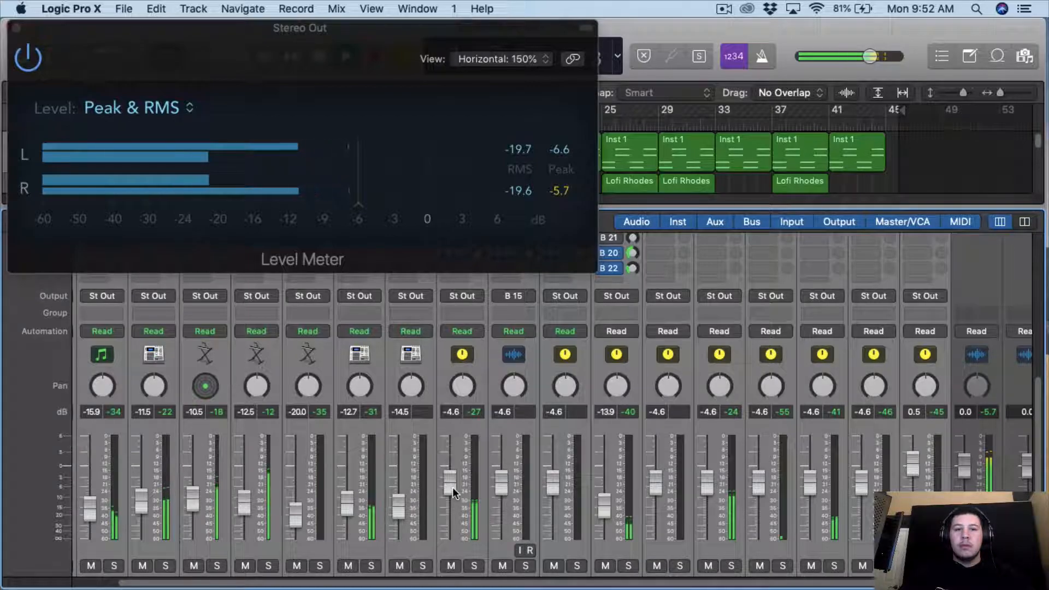
# - Raise all selected faders together by about 0.6 dB, bringing Verse 1 to -4.0 dB, and move the Level Meter window clear of the transport
pyautogui.moveTo(453, 487); pyautogui.dragTo(453, 484)
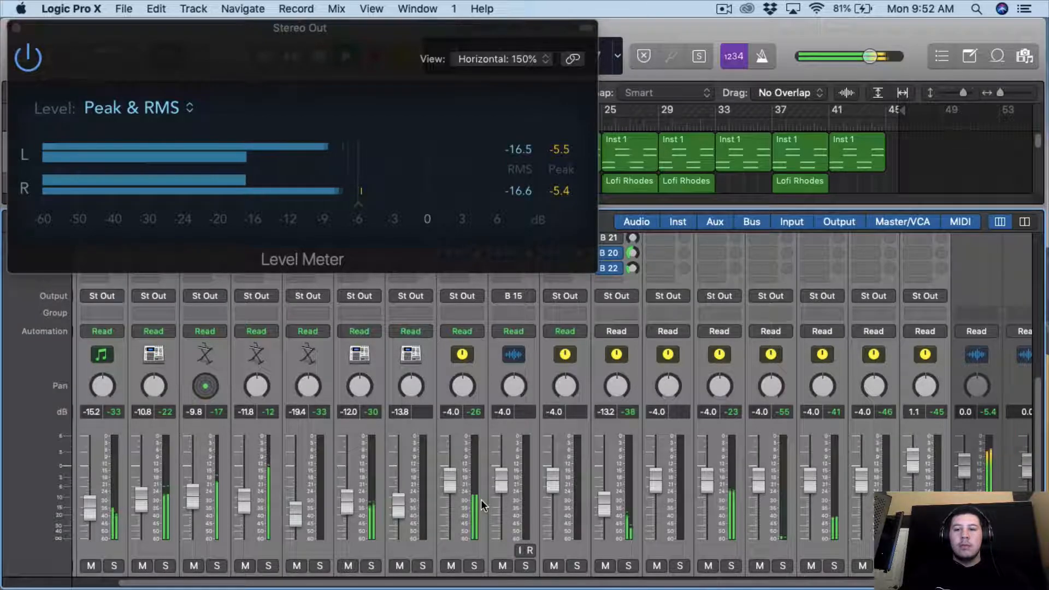
pyautogui.click(854, 196)
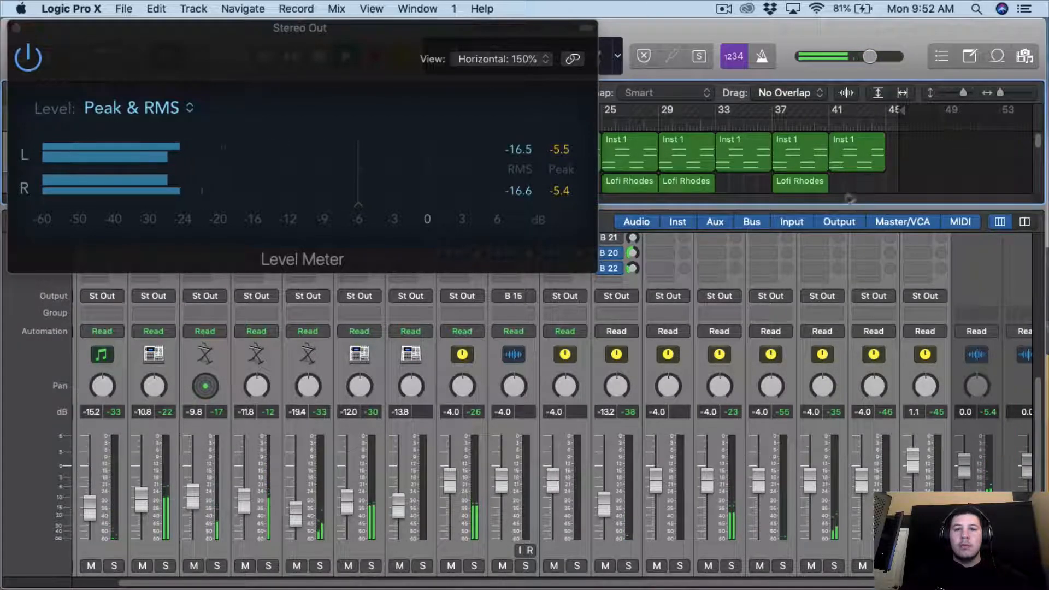
pyautogui.moveTo(441, 40); pyautogui.dragTo(469, 127)
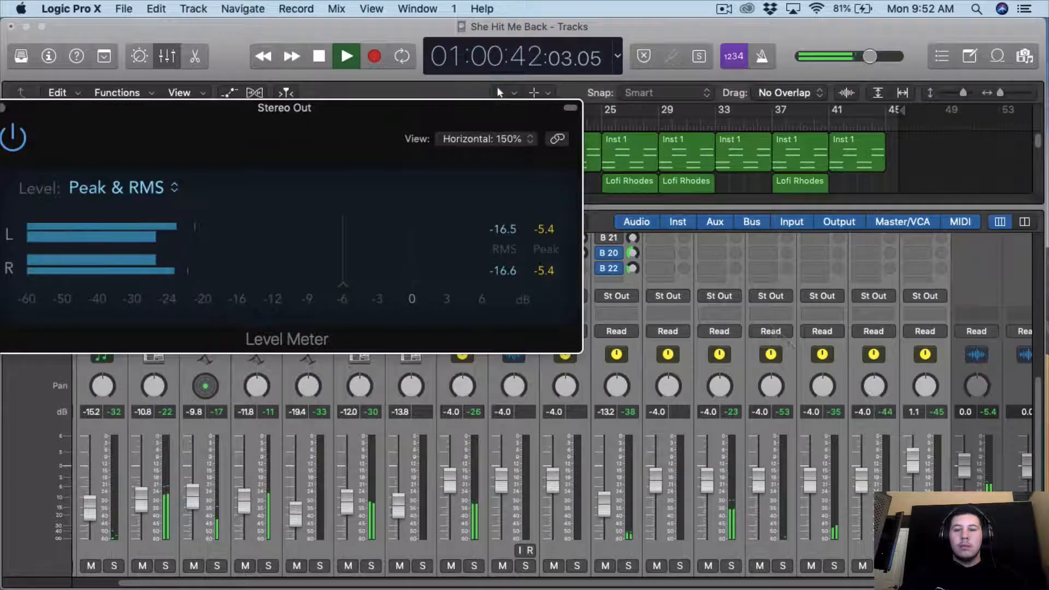
# - Deselect the grouped channel strips, set the volume of the last channel before Stereo Out to 0 dB, and stop playback
pyautogui.doubleClick(908, 416)
pyautogui.click(969, 366)
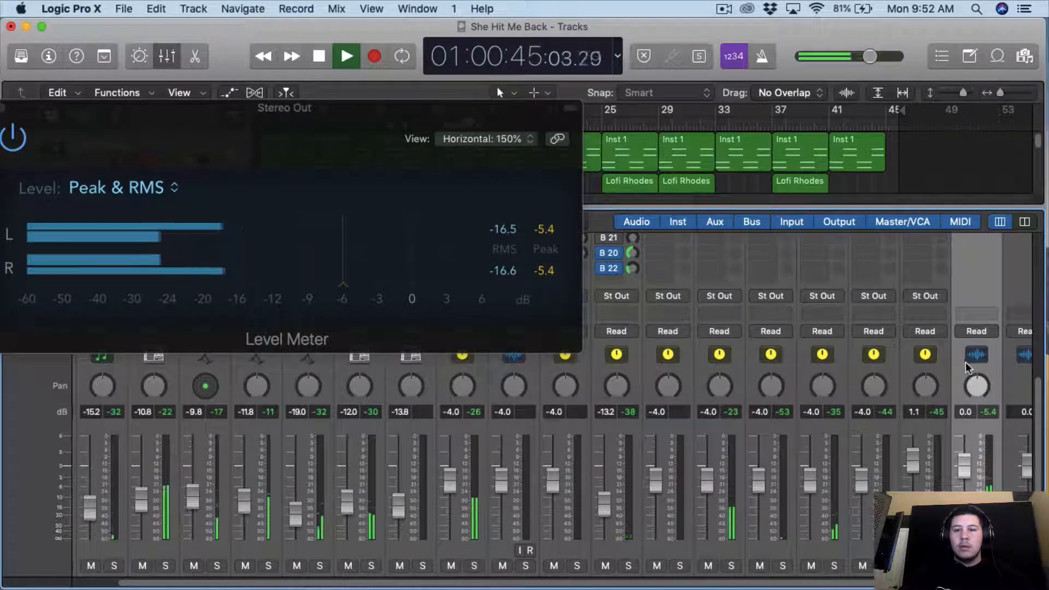
pyautogui.doubleClick(914, 416)
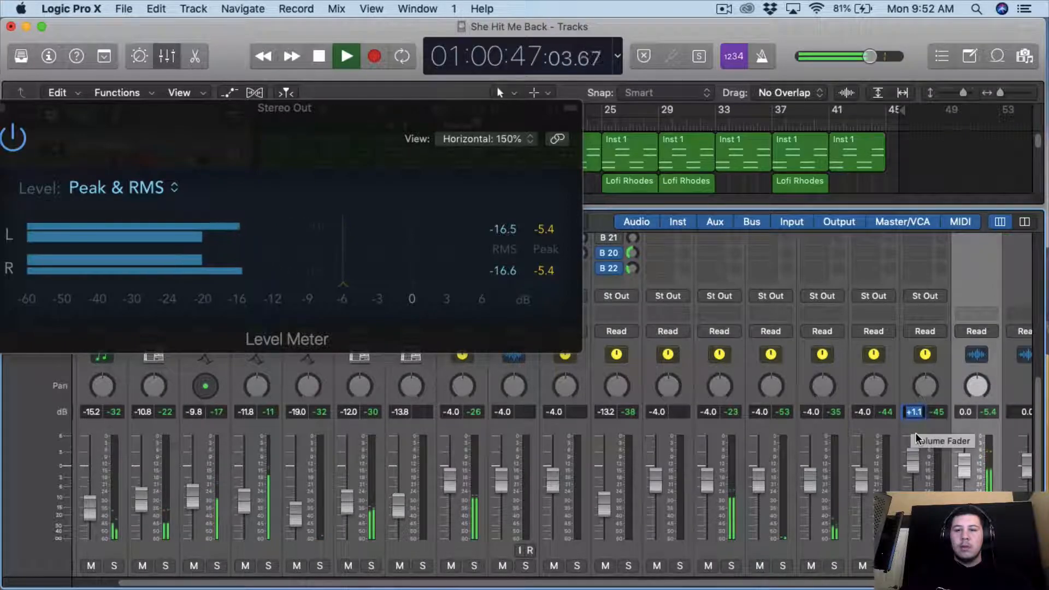
pyautogui.write('0')
pyautogui.press('Return')
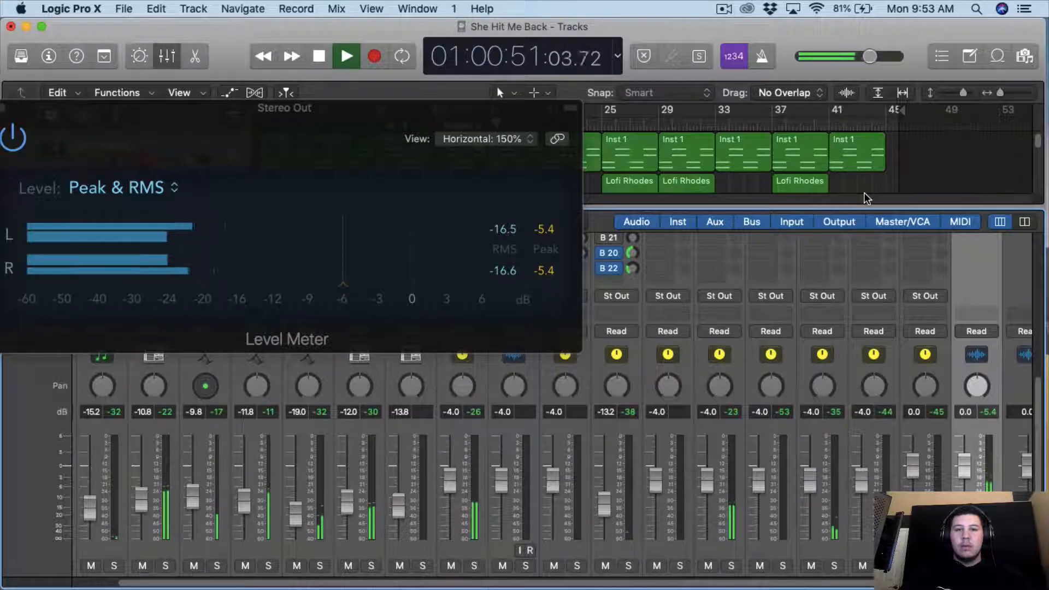
pyautogui.press('space')
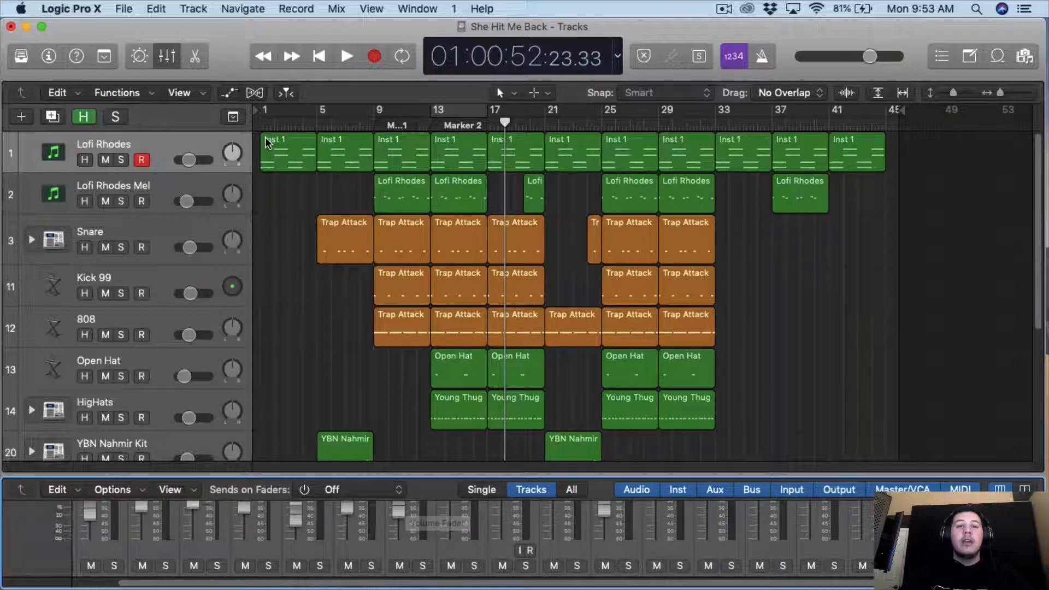
# - Set the cycle range over the whole song from bar 1 to about bar 45 and start bouncing the project
pyautogui.moveTo(264, 115); pyautogui.dragTo(898, 137)
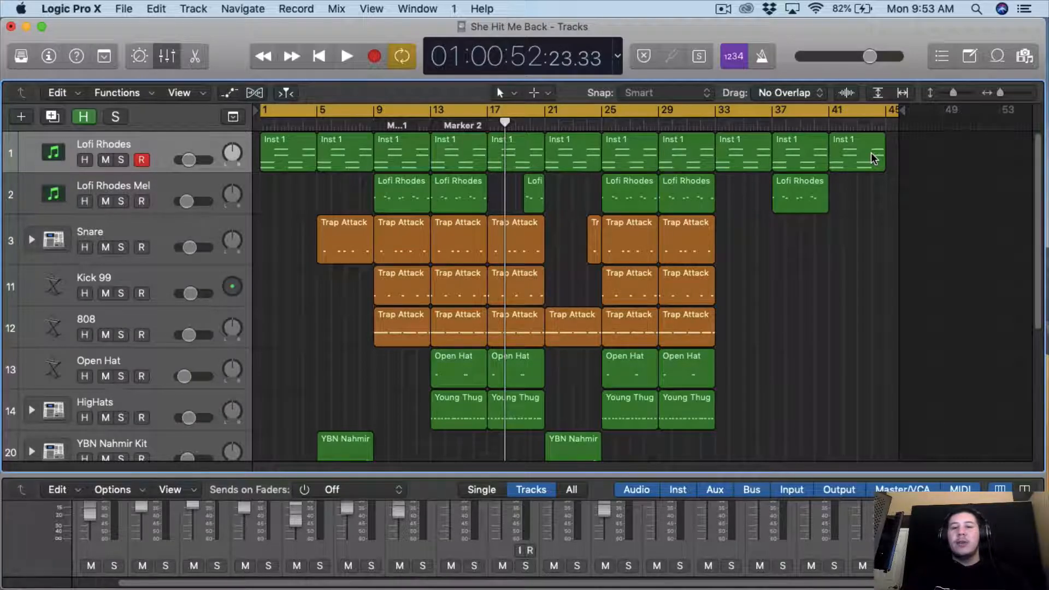
pyautogui.scroll(-10, 853, 230)
pyautogui.scroll(10, 847, 239)
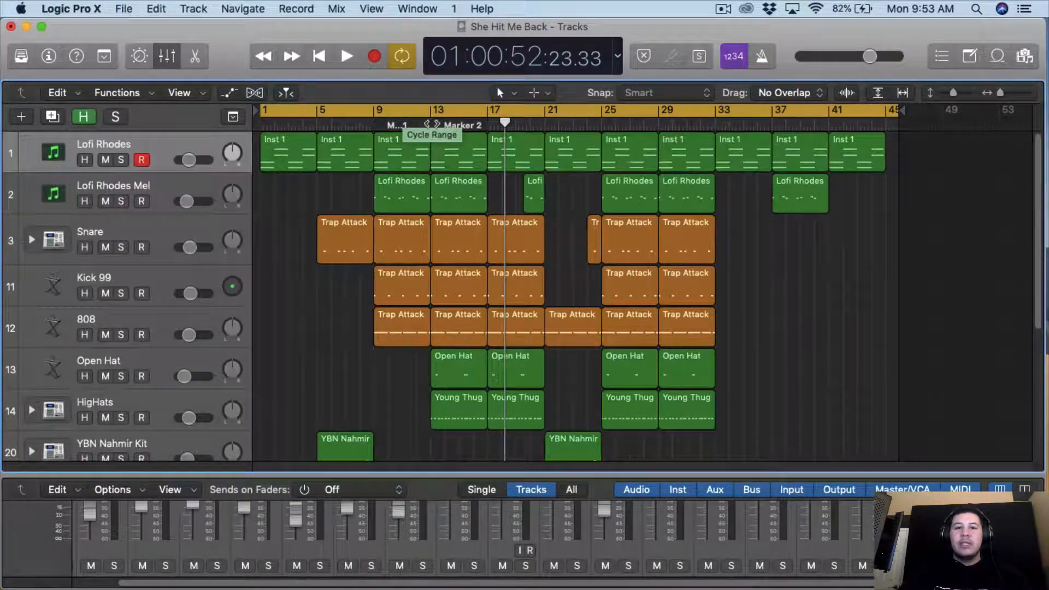
pyautogui.click(124, 9)
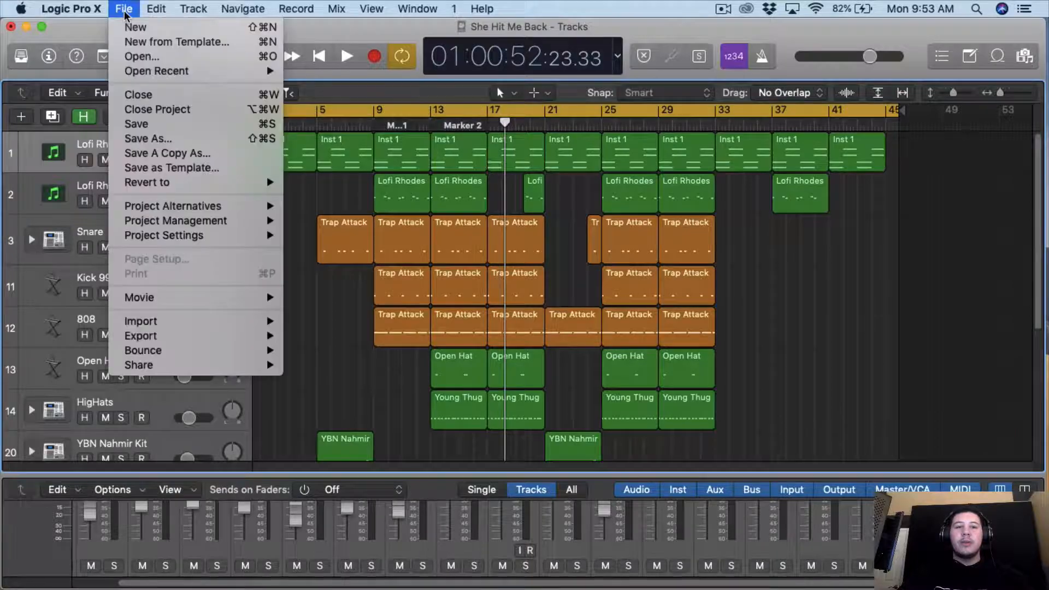
pyautogui.moveTo(257, 350)
pyautogui.click(312, 402)
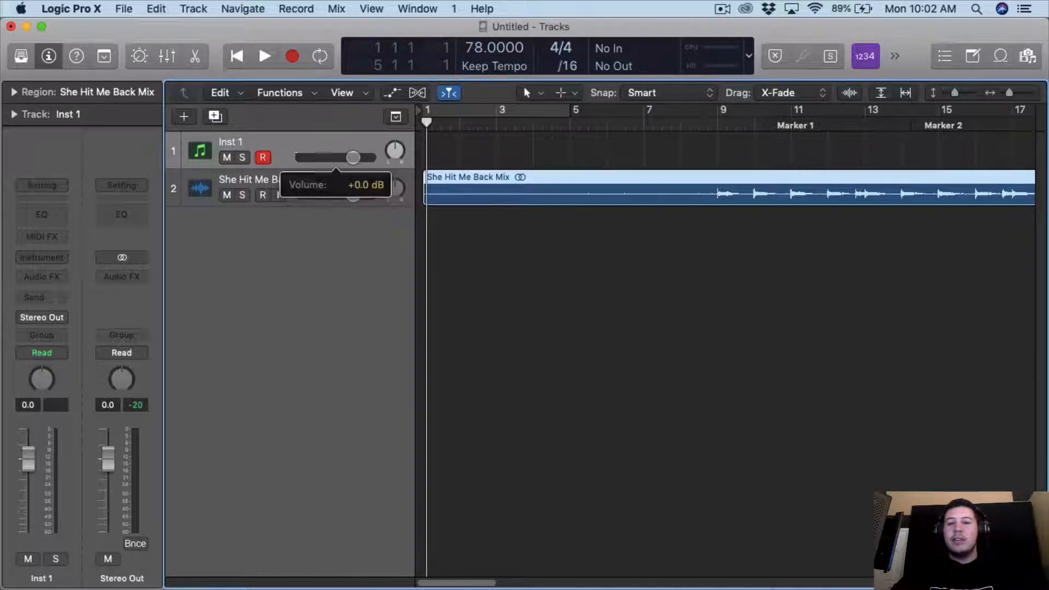
# - Delete the empty Inst 1 track from the new project, keeping only the She Hit Me Back Mix track
pyautogui.press('Delete')
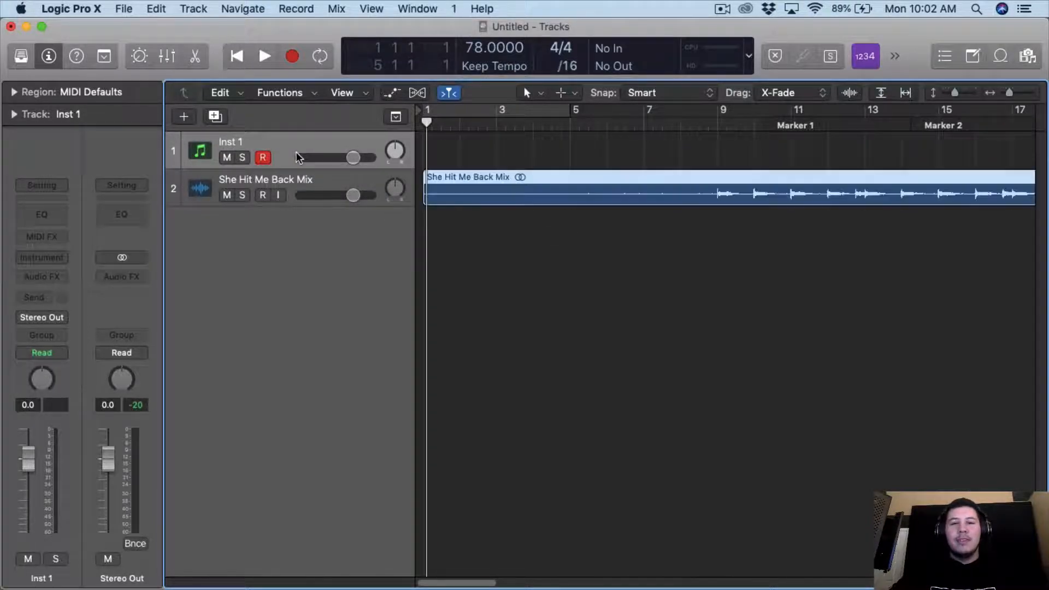
pyautogui.press('super+BackSpace')
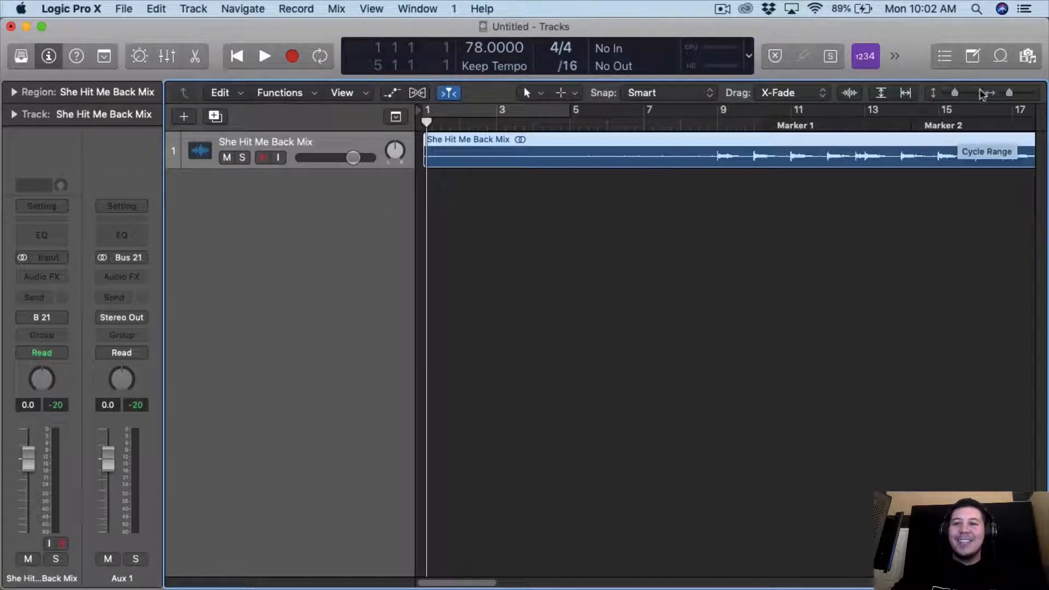
# - Look through the She Hit Me Back Mix waveform and play it briefly around Marker 2 to check its level
pyautogui.moveTo(1008, 92); pyautogui.dragTo(1007, 91)
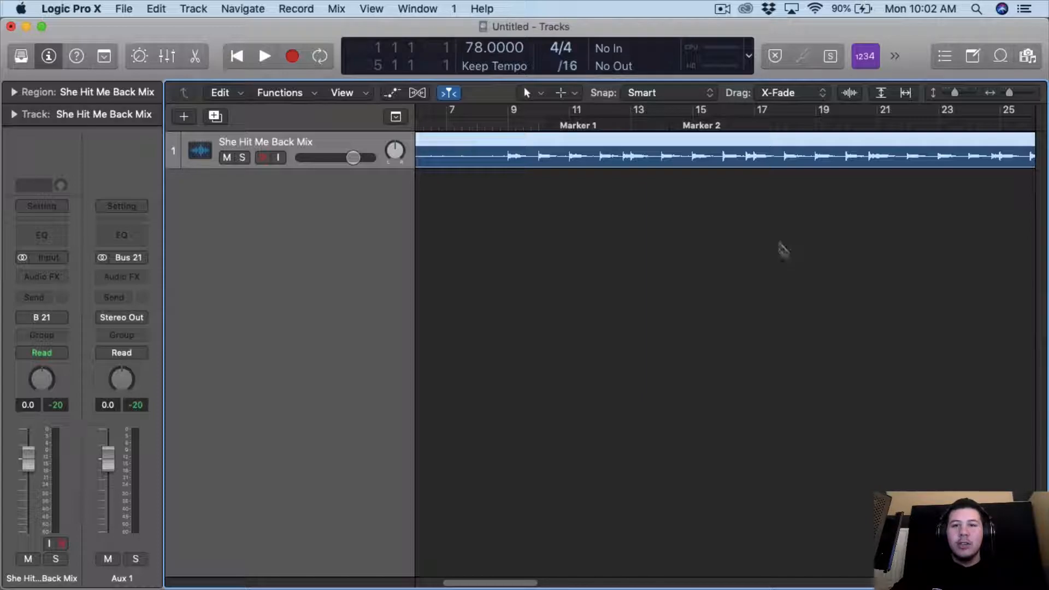
pyautogui.hscroll(5, 731, 148)
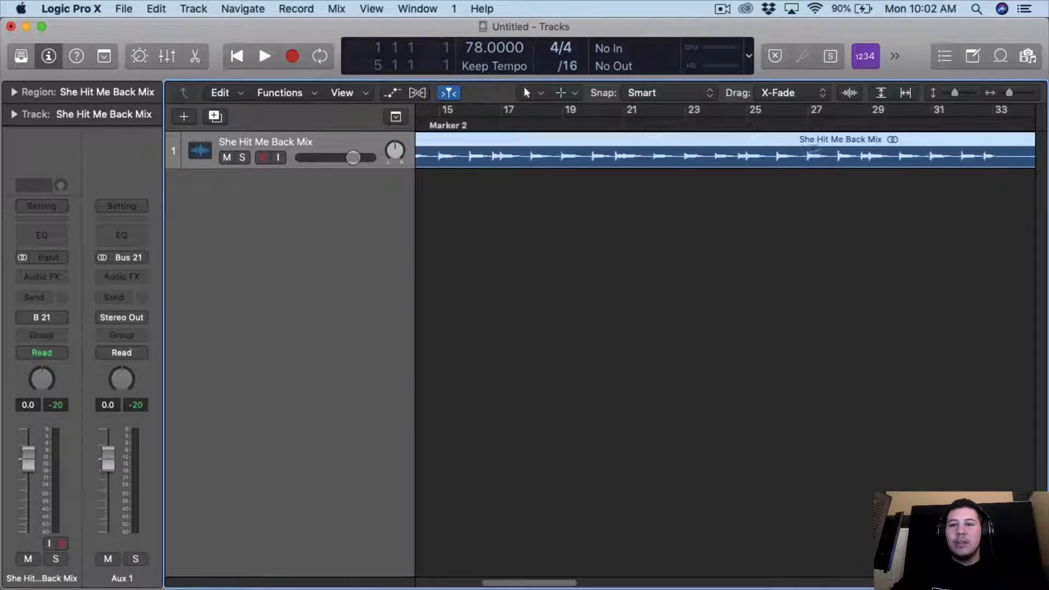
pyautogui.hscroll(-5, 623, 129)
pyautogui.click(623, 129)
pyautogui.click(664, 128)
pyautogui.press('space')
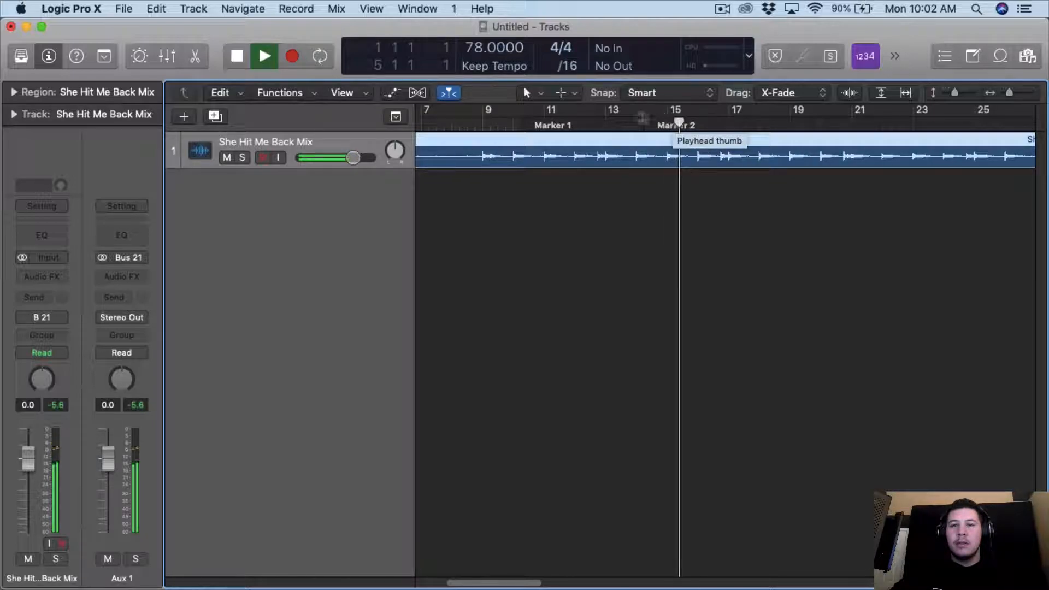
pyautogui.press('space')
# - Set the cycle range from bar 13 to bar 19 and play the looped section briefly
pyautogui.moveTo(681, 121); pyautogui.dragTo(778, 119)
pyautogui.press('space')
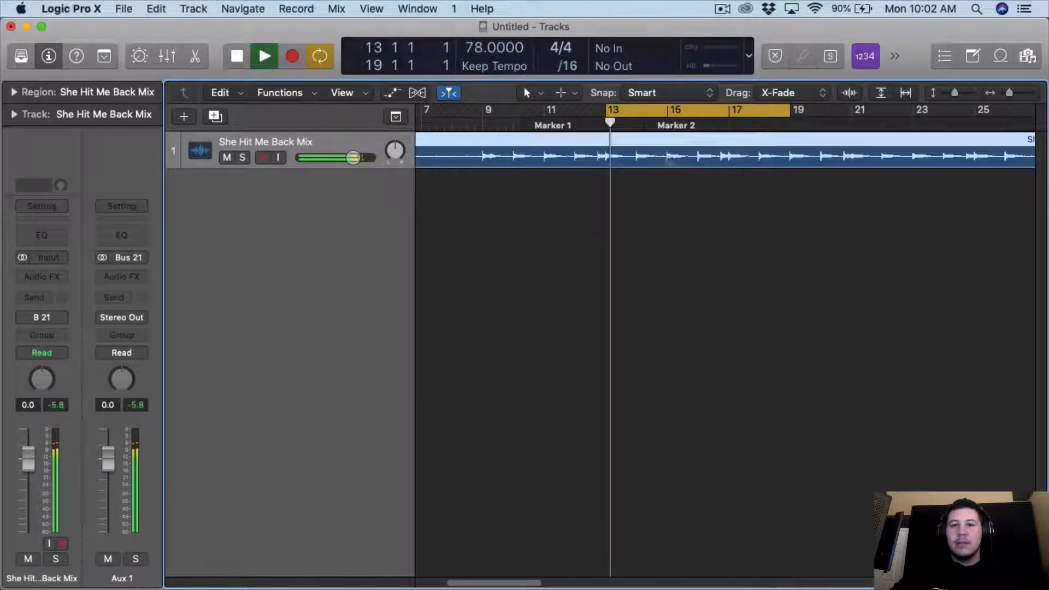
pyautogui.press('space')
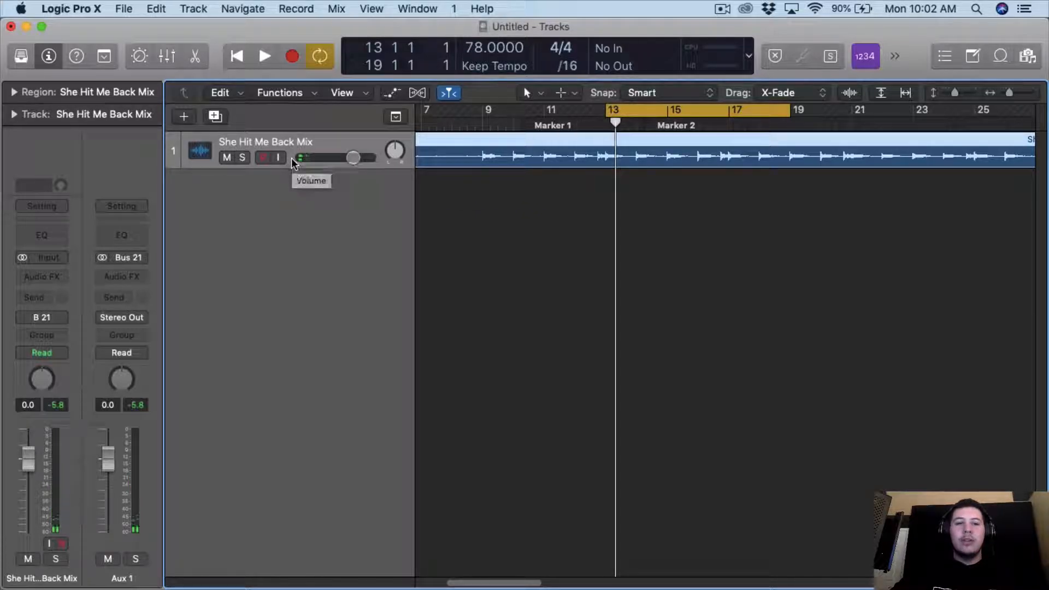
# - Insert the Vintage Console EQ on the She Hit Me Back Mix channel and move its window clear of the channel strips
pyautogui.click(48, 277)
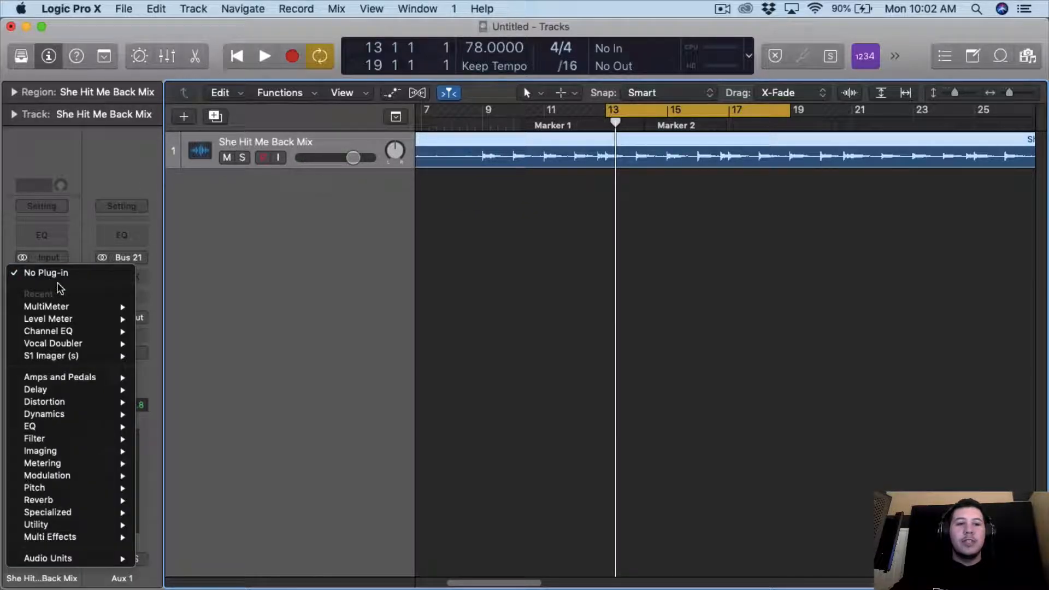
pyautogui.moveTo(64, 426)
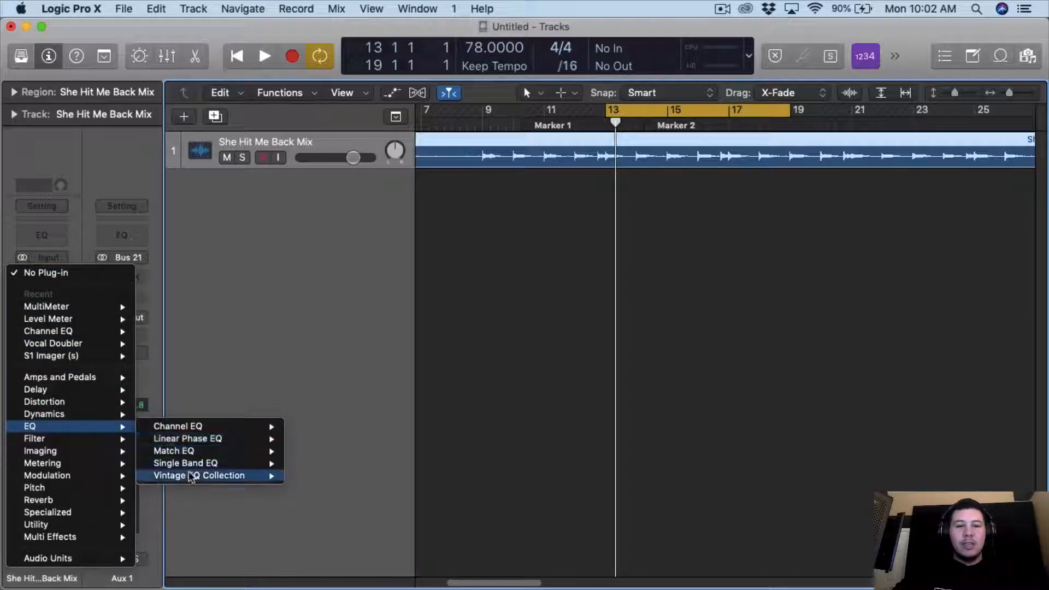
pyautogui.moveTo(192, 476)
pyautogui.moveTo(343, 479)
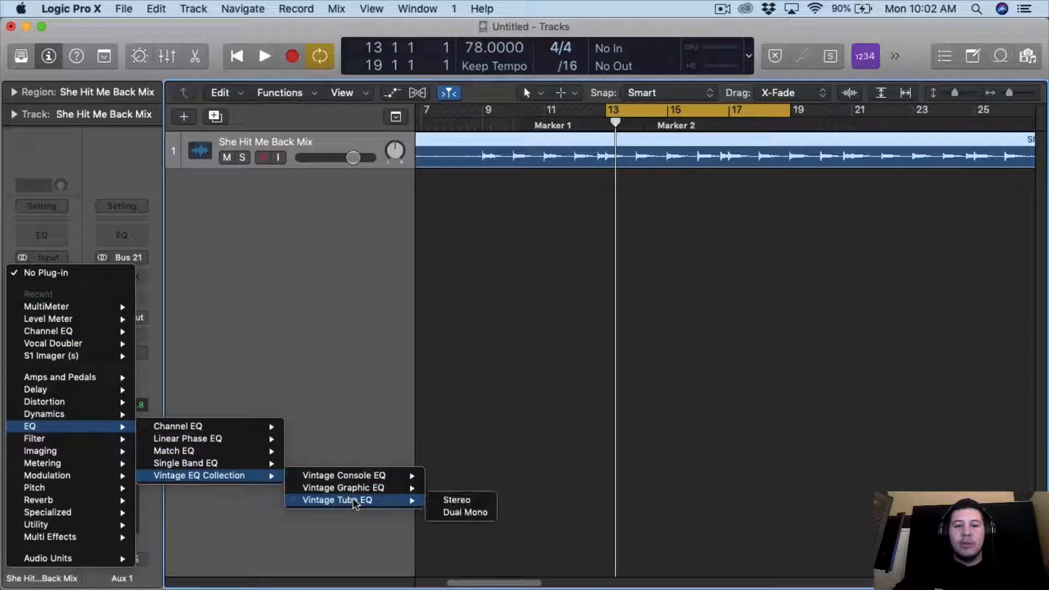
pyautogui.click(441, 477)
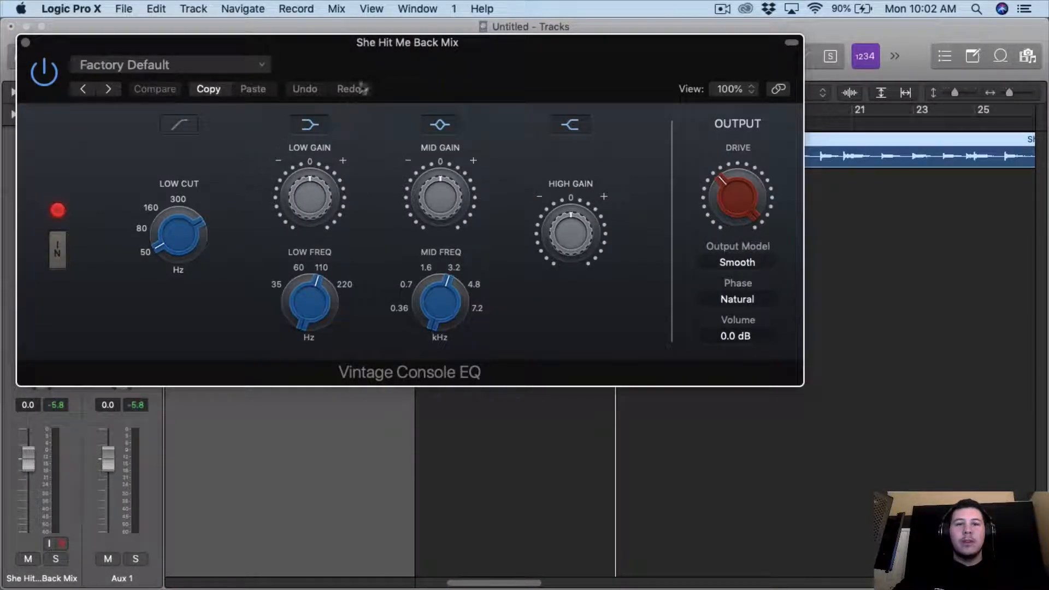
pyautogui.moveTo(374, 70); pyautogui.dragTo(556, 73)
# - Show the mixer, hide the open plug-in window and insert a stereo MultiMeter on the Stereo Out channel
pyautogui.press('x')
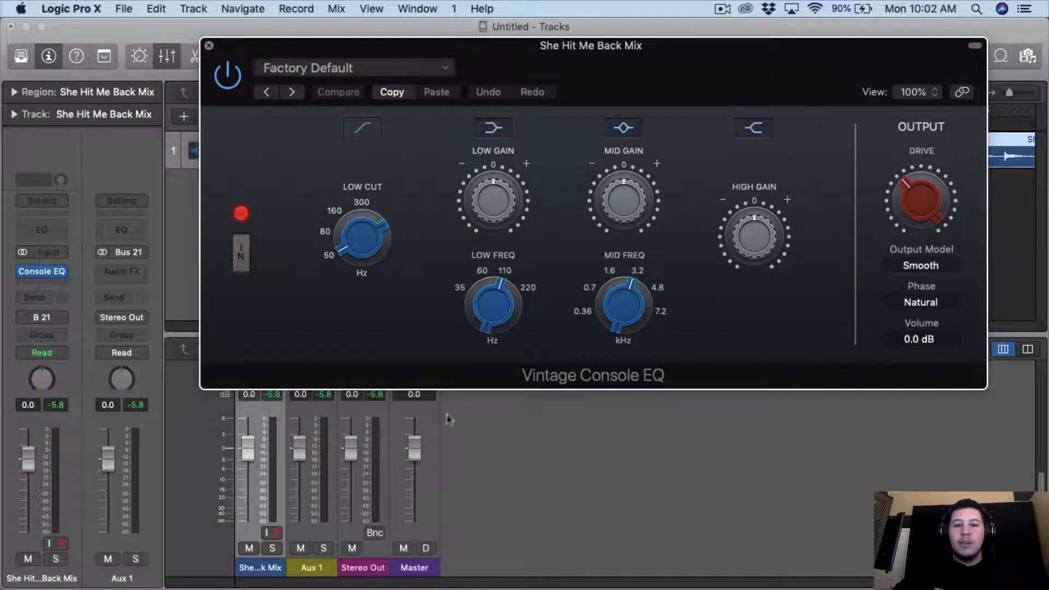
pyautogui.press('v')
pyautogui.scroll(5, 373, 431)
pyautogui.scroll(2, 375, 411)
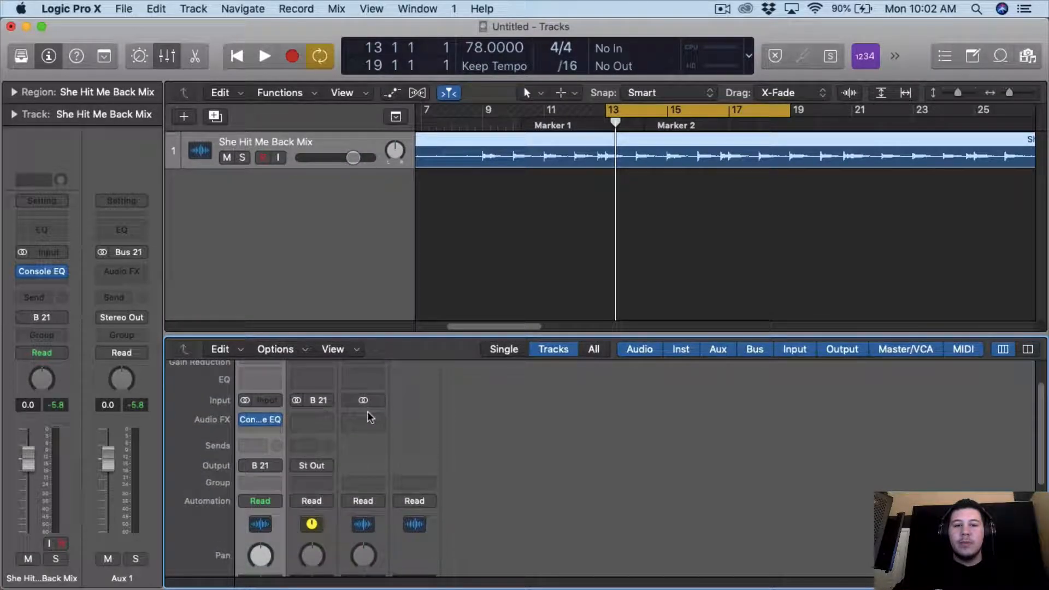
pyautogui.click(363, 418)
pyautogui.moveTo(394, 467)
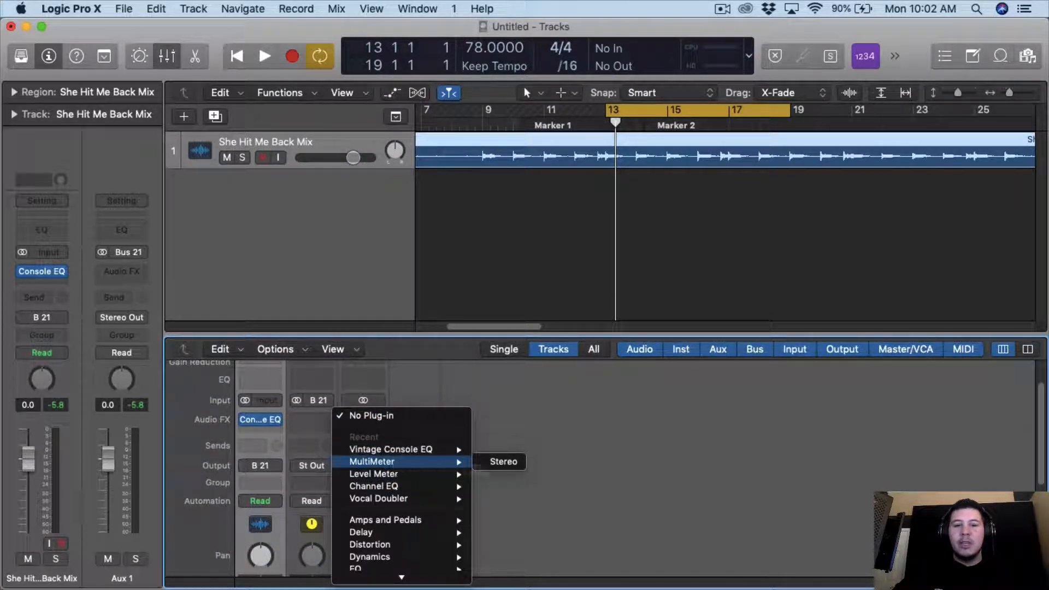
pyautogui.click(503, 462)
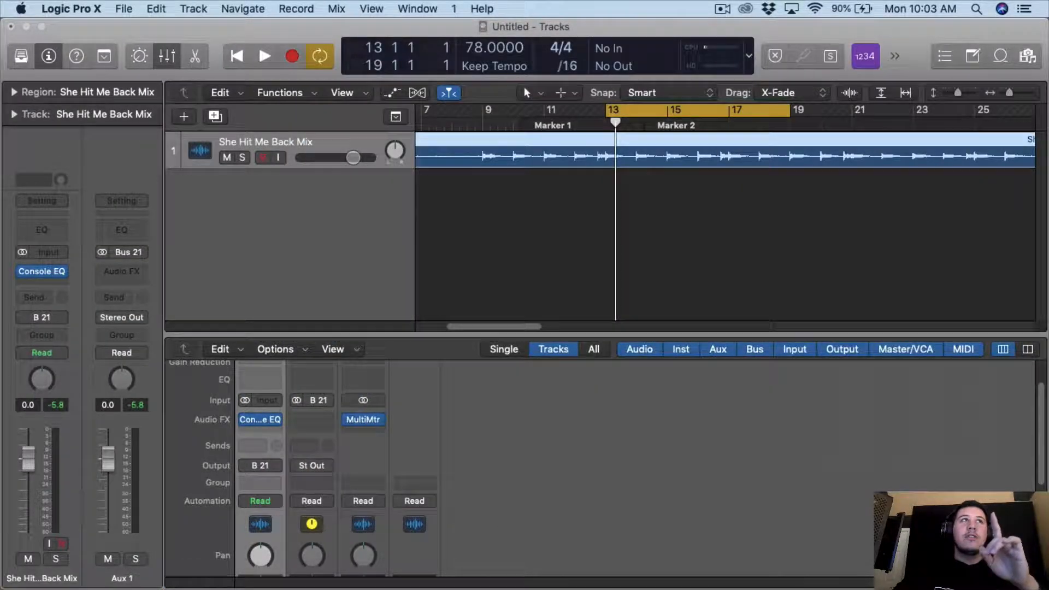
# - Add the Loudness Meter after MultiMeter on Stereo Out, hide the plug-in windows and play the cycled section to check the levels
pyautogui.click(379, 419)
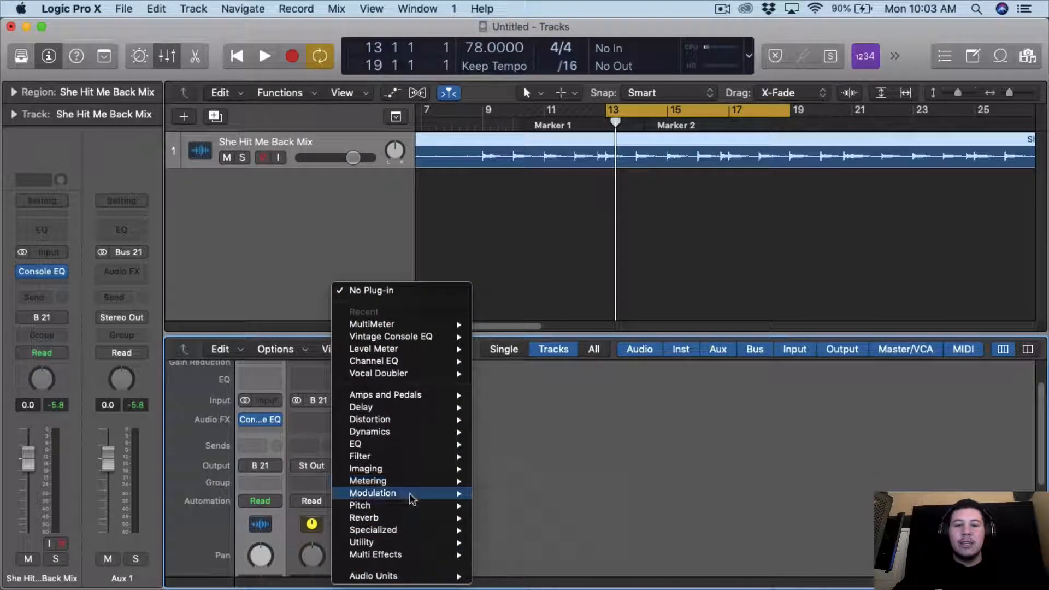
pyautogui.click(629, 520)
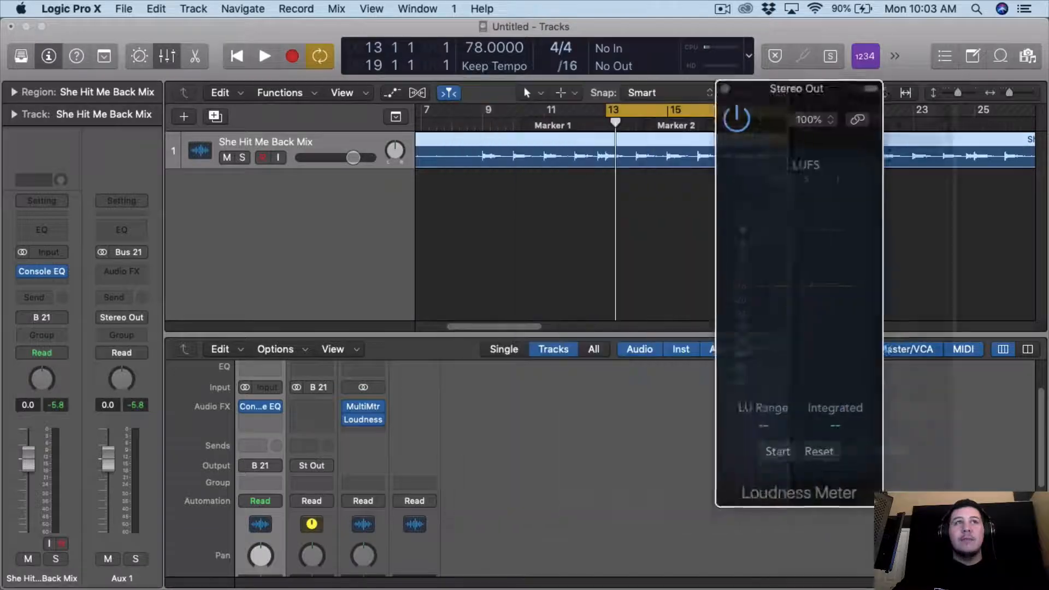
pyautogui.press('v')
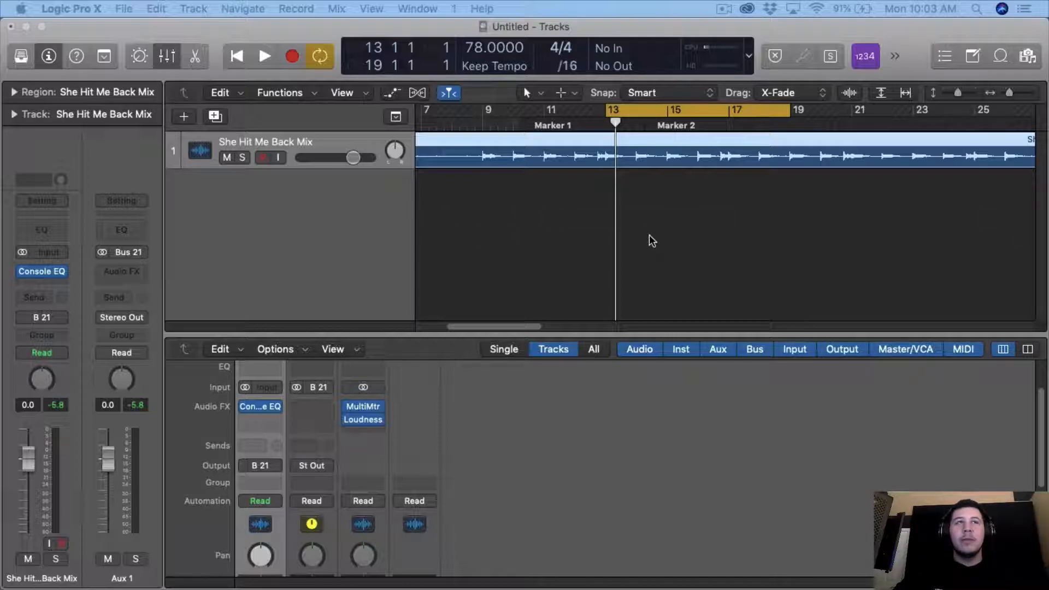
pyautogui.press('space')
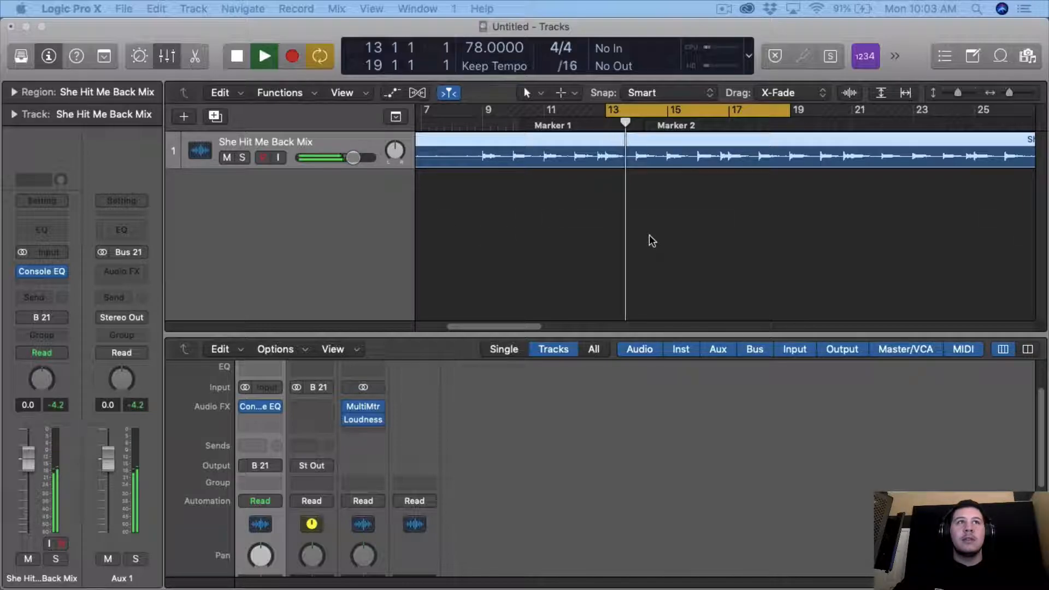
pyautogui.press('space')
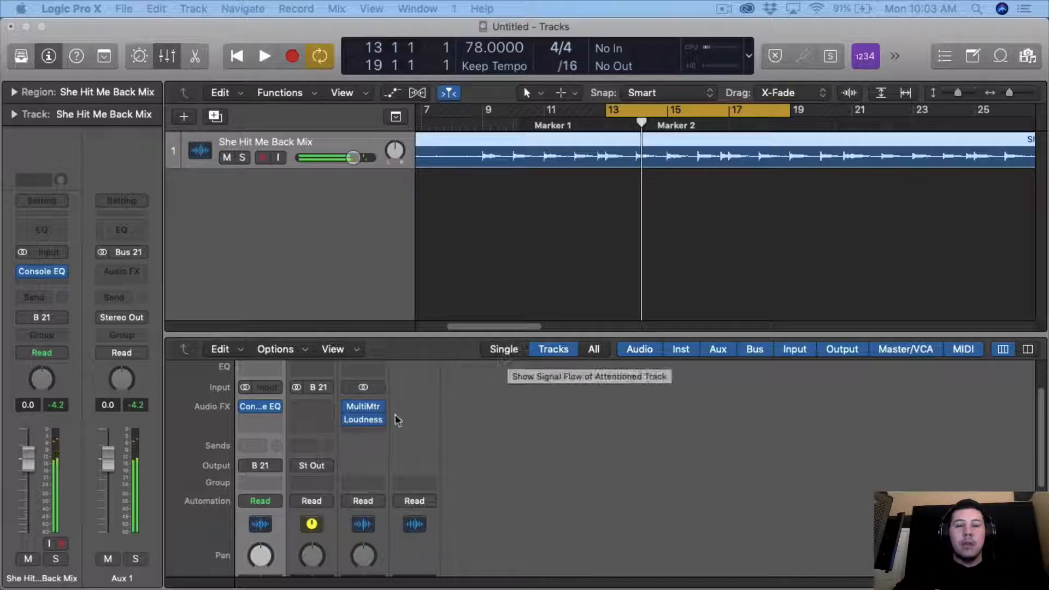
# - Reopen the mix track's Vintage Console EQ, set its mid gain to 2.0 dB and start playback to hear the change
pyautogui.click(257, 409)
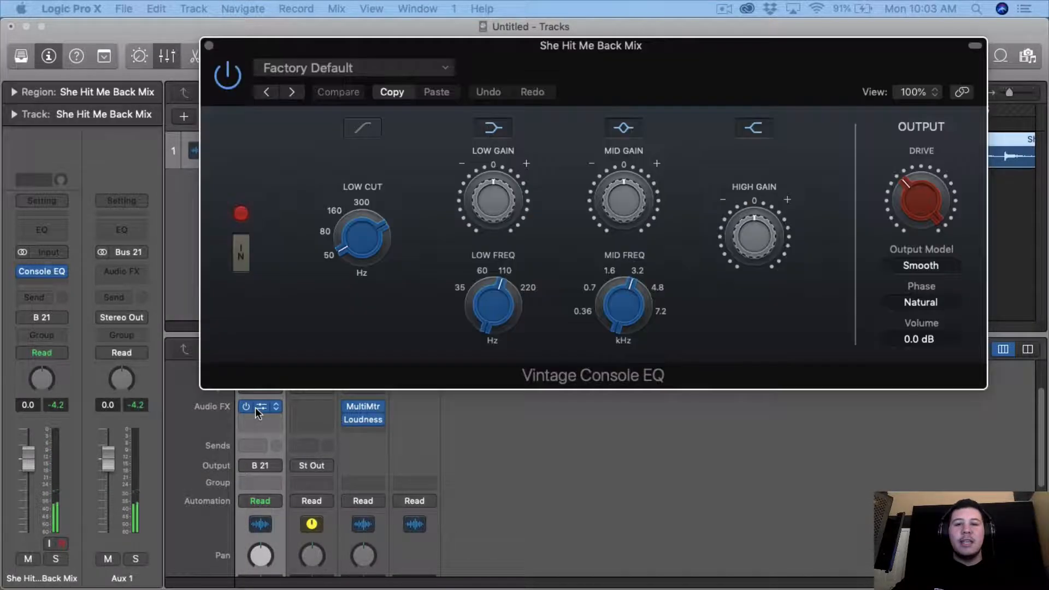
pyautogui.moveTo(509, 94); pyautogui.dragTo(434, 94)
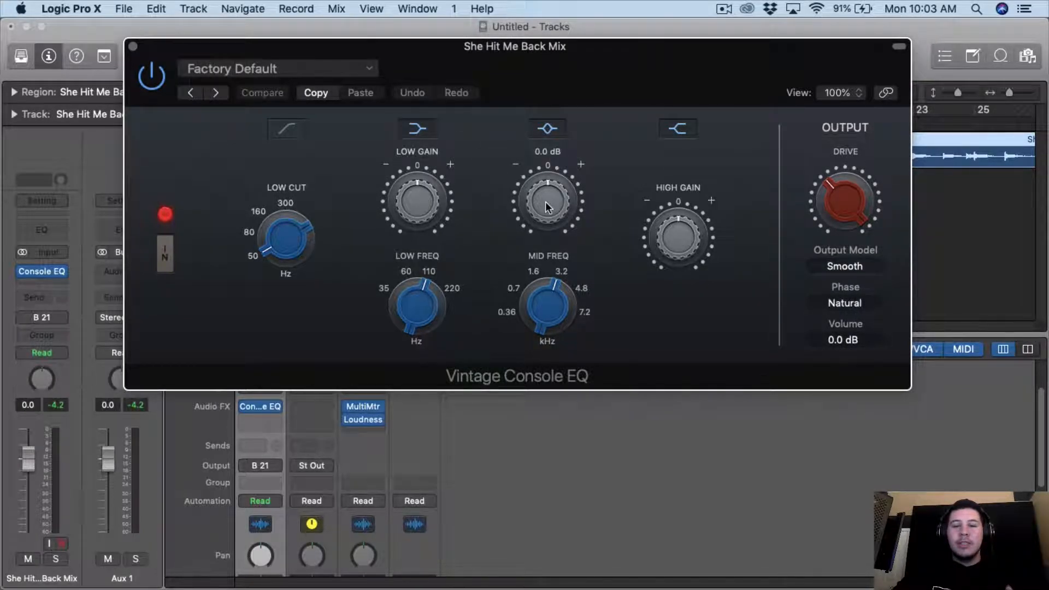
pyautogui.moveTo(548, 211); pyautogui.dragTo(556, 200)
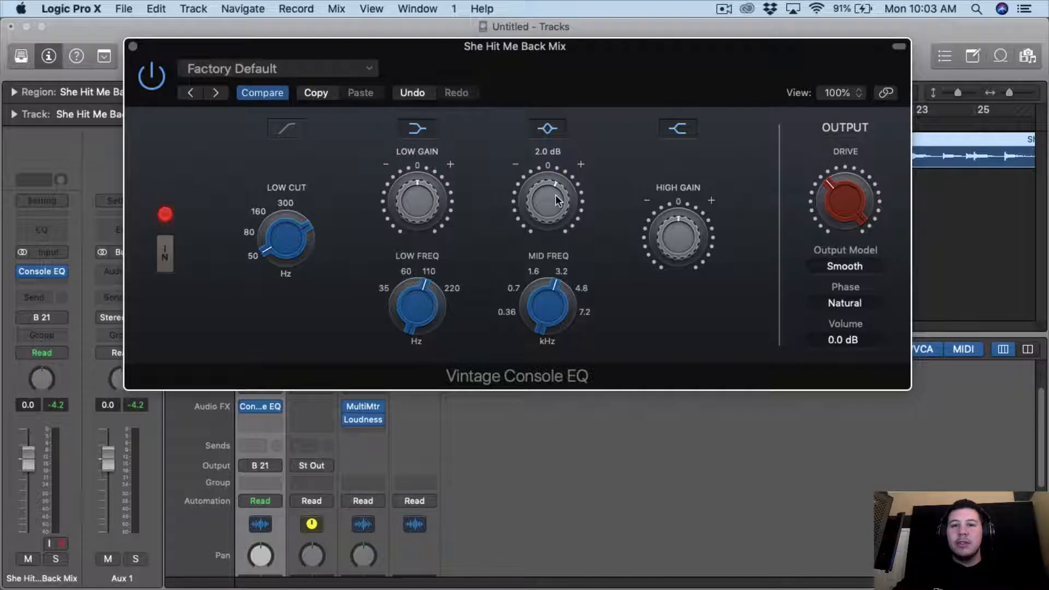
pyautogui.press('space')
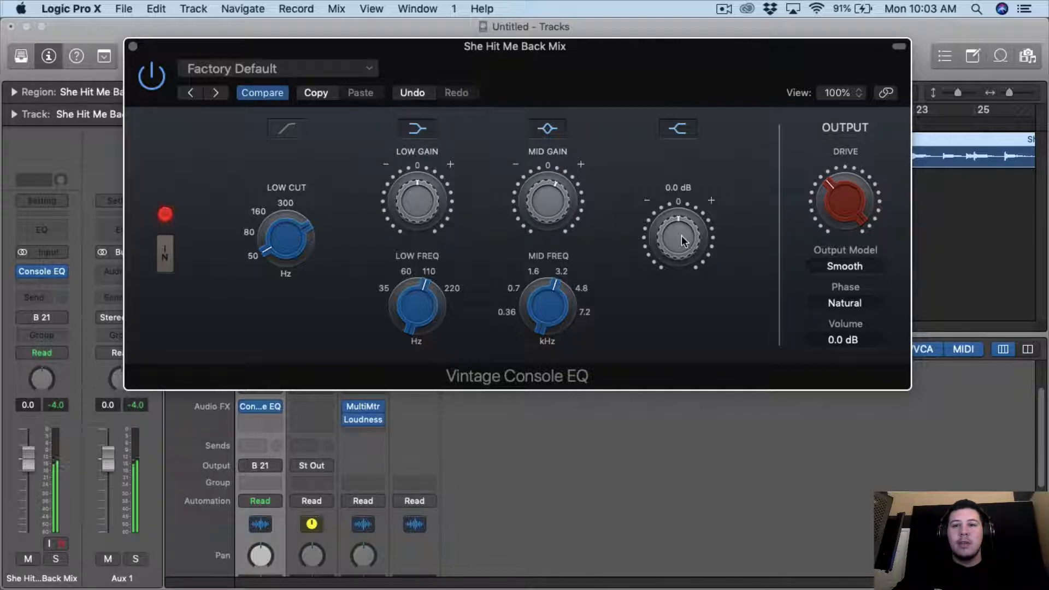
# - Raise the Vintage Console EQ's high gain and readjust its mid gain during playback, switching the EQ out and back in to compare
pyautogui.moveTo(681, 235); pyautogui.dragTo(694, 198)
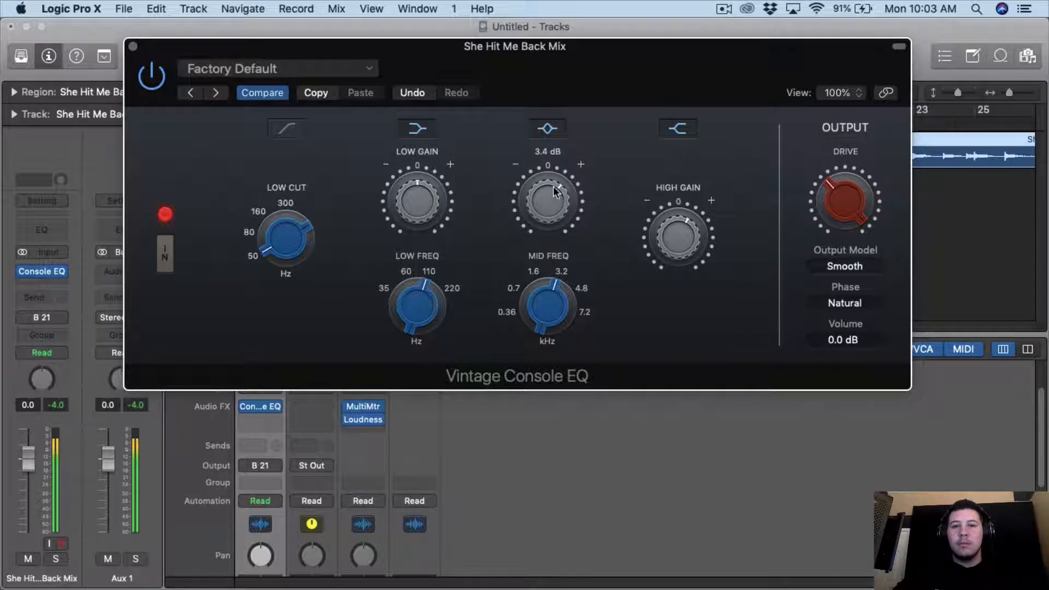
pyautogui.moveTo(556, 174); pyautogui.dragTo(550, 277)
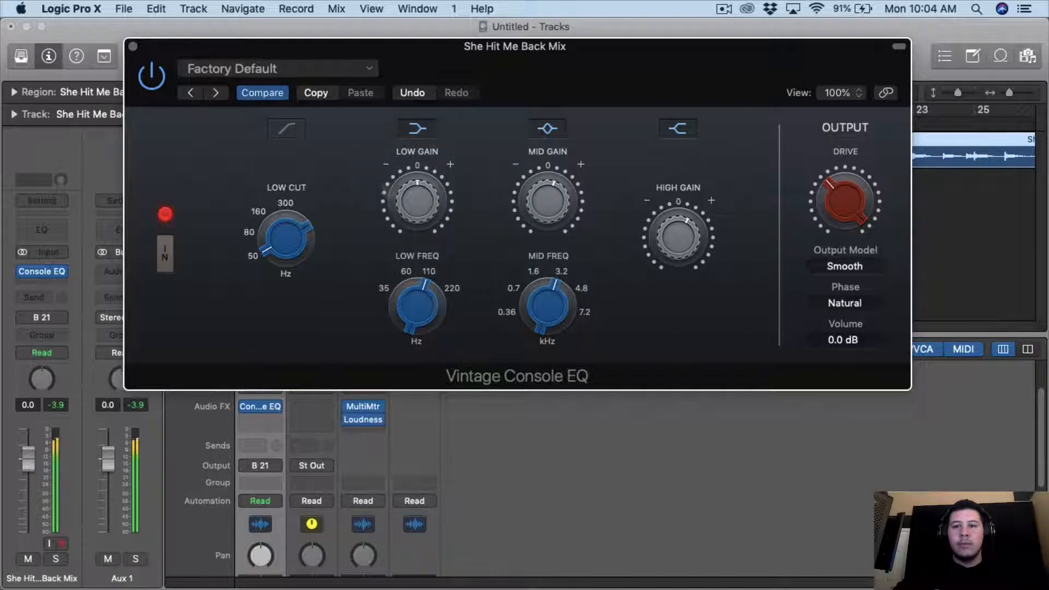
pyautogui.click(167, 255)
pyautogui.click(170, 262)
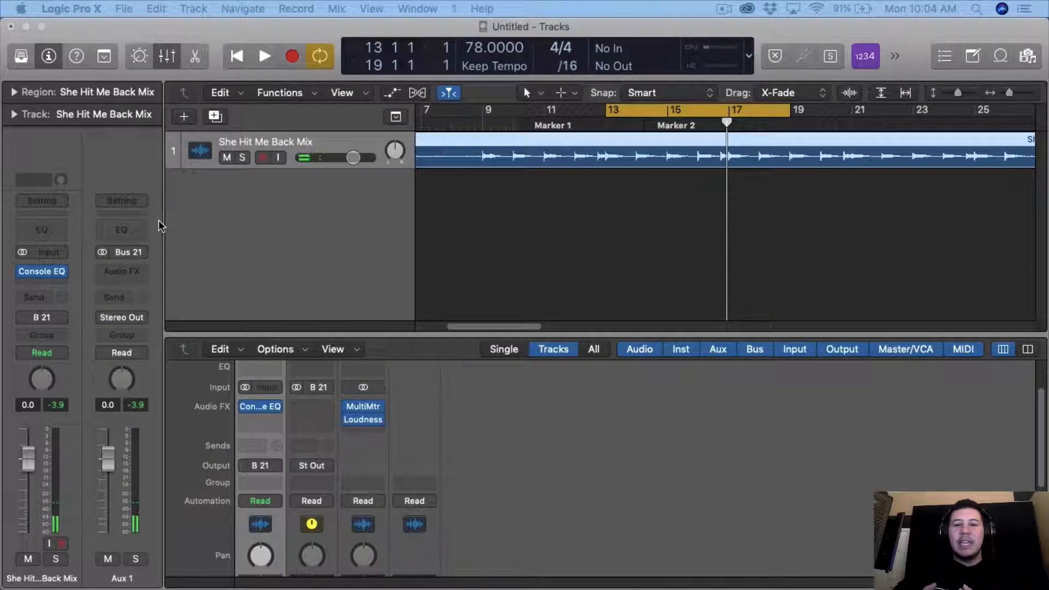
# - Insert the Vintage Tube EQ after the Console EQ on the She Hit Me Back Mix channel
pyautogui.click(38, 283)
pyautogui.moveTo(106, 436)
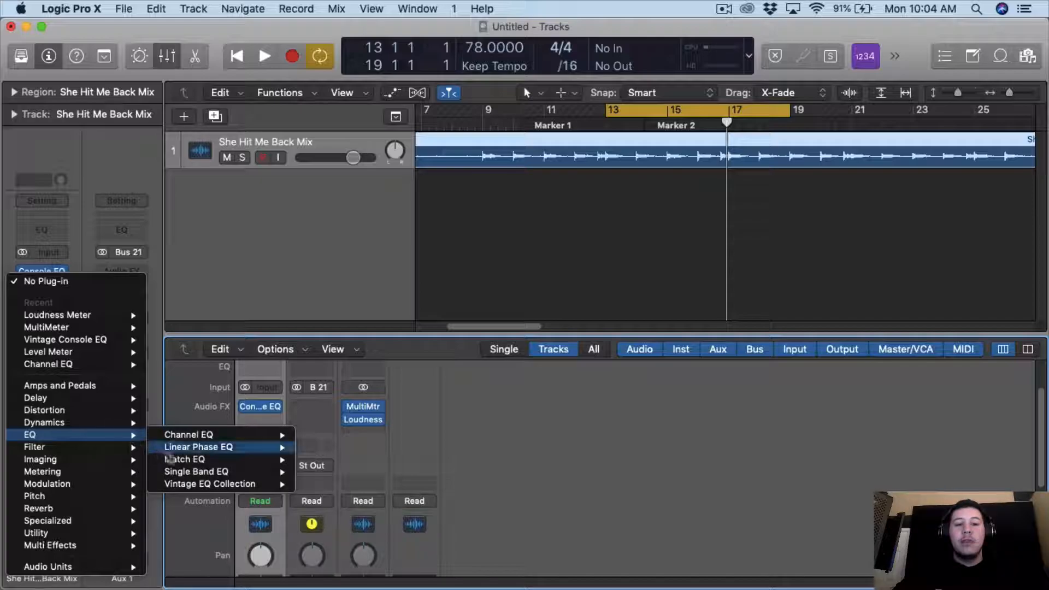
pyautogui.moveTo(212, 484)
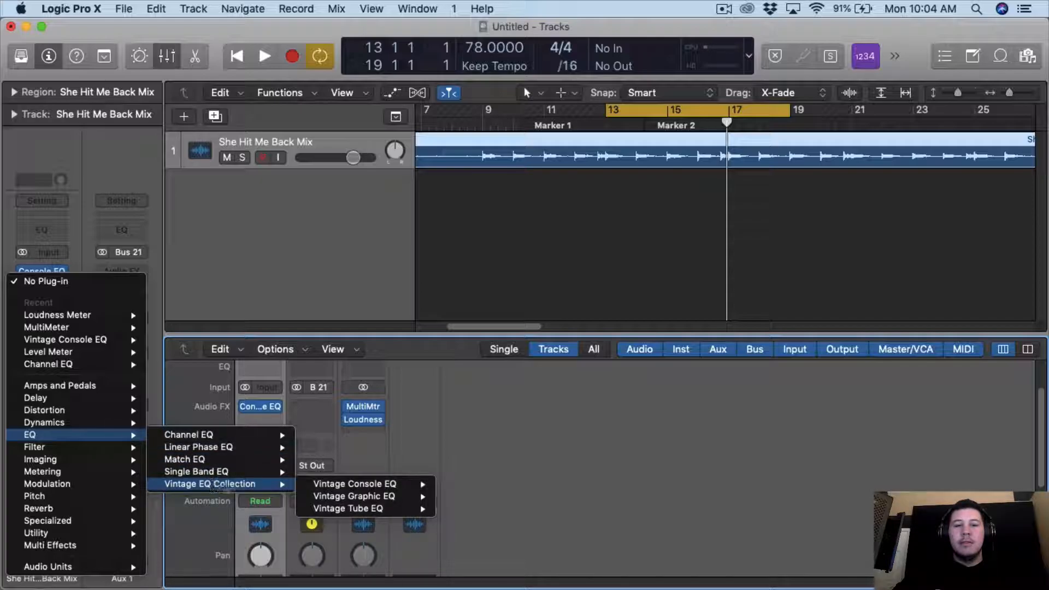
pyautogui.moveTo(383, 509)
pyautogui.click(473, 513)
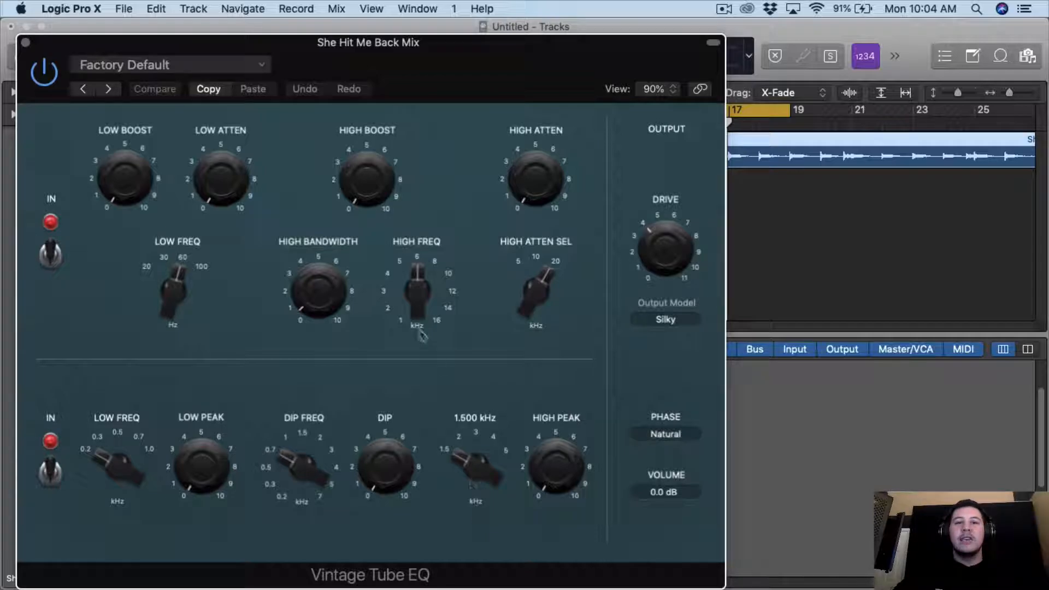
# - Load the Master Shine preset from the Mix Bus presets into the Vintage Tube EQ
pyautogui.click(255, 65)
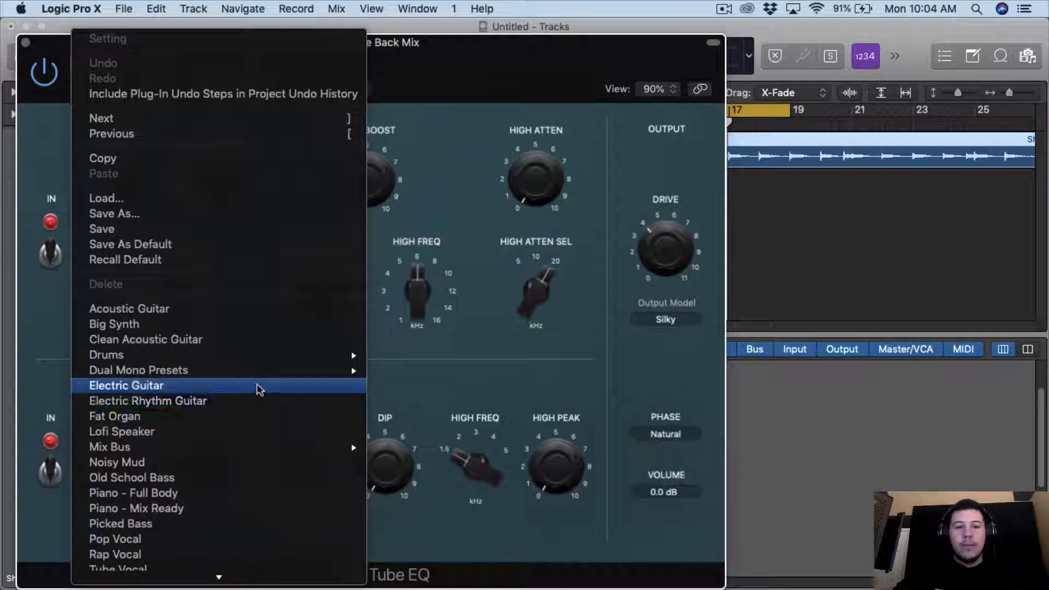
pyautogui.moveTo(248, 450)
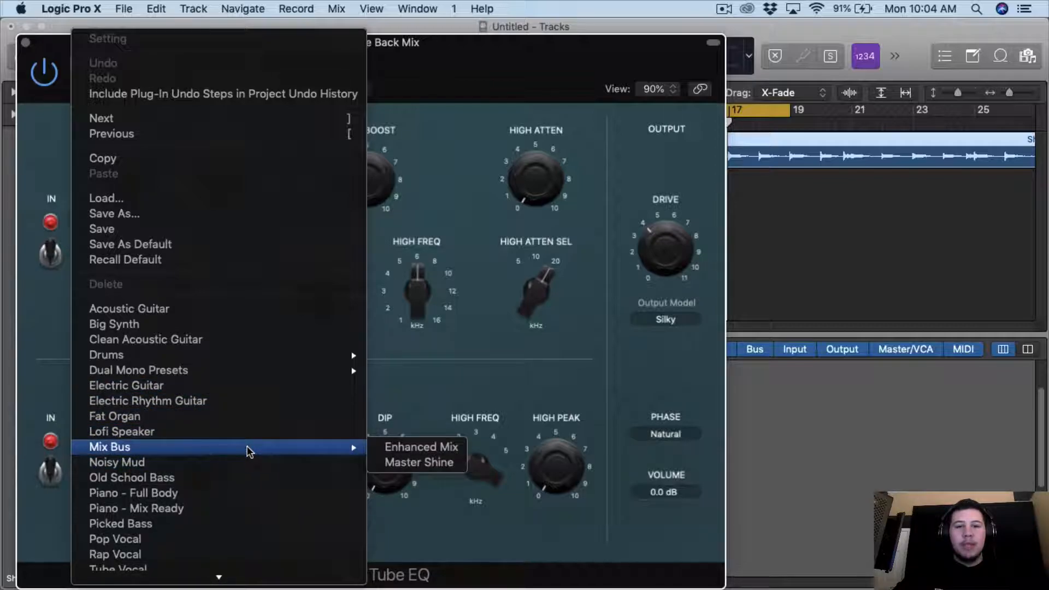
pyautogui.click(419, 463)
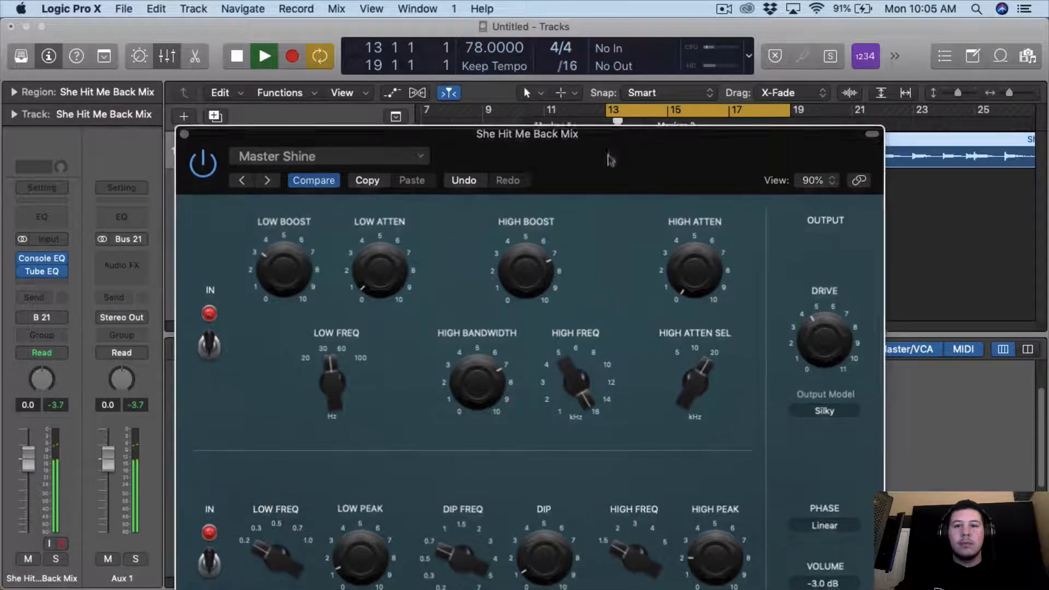
# - Set the Vintage Tube EQ's low frequency to 68.0 Hz and nudge its high boost up during playback, closing the plug-in window when finished
pyautogui.moveTo(620, 199); pyautogui.dragTo(534, 62)
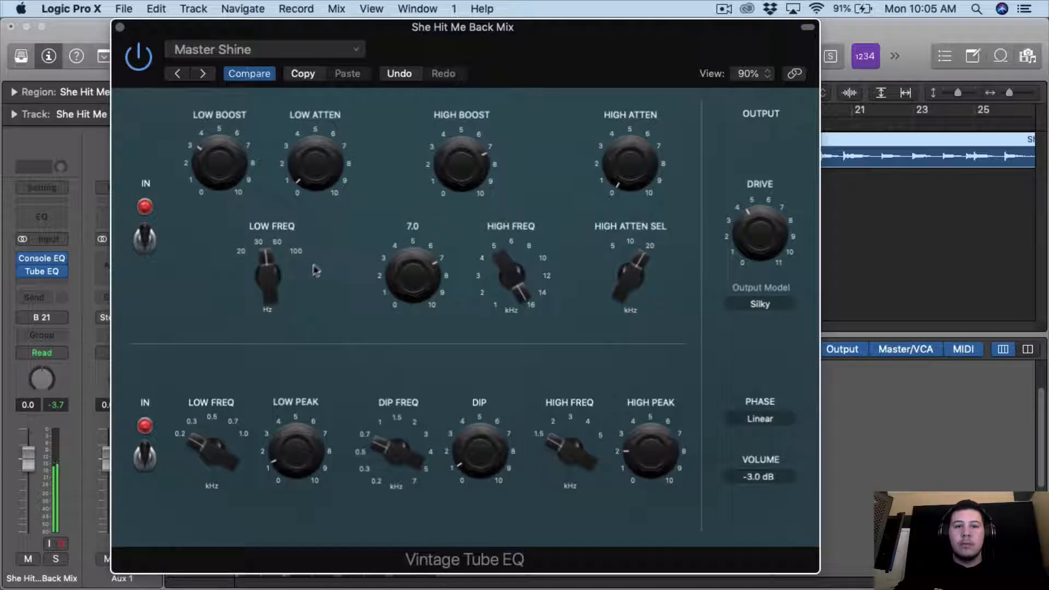
pyautogui.moveTo(267, 283); pyautogui.dragTo(275, 259)
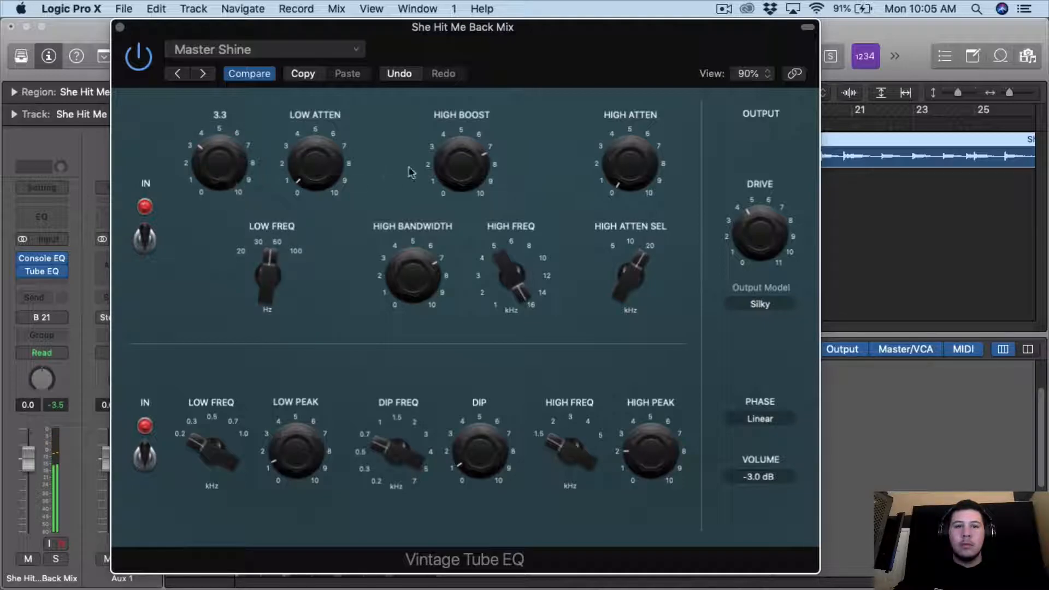
pyautogui.moveTo(467, 168); pyautogui.dragTo(468, 166)
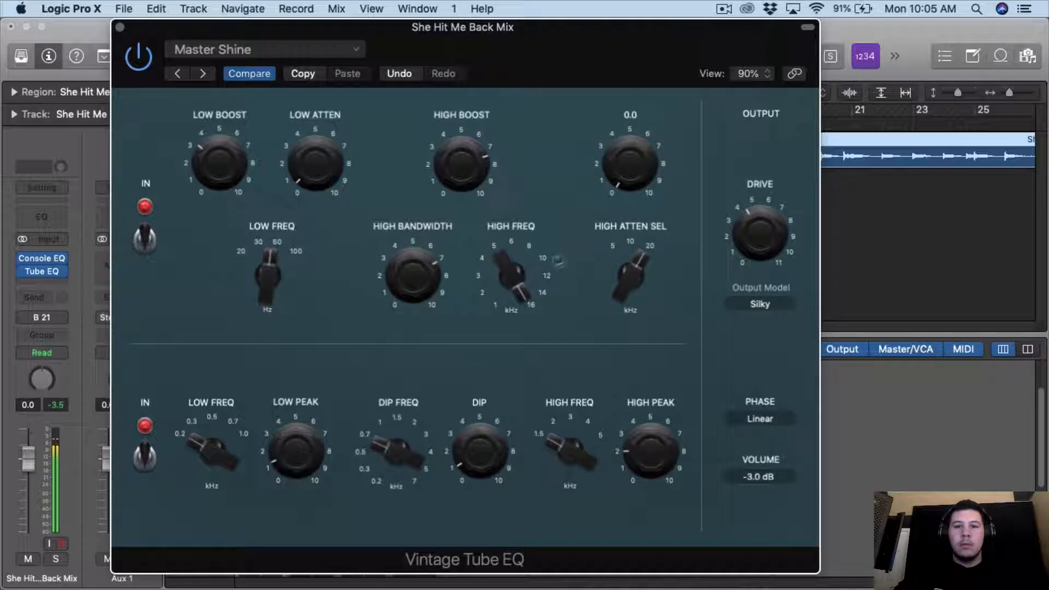
pyautogui.moveTo(266, 271); pyautogui.dragTo(276, 246)
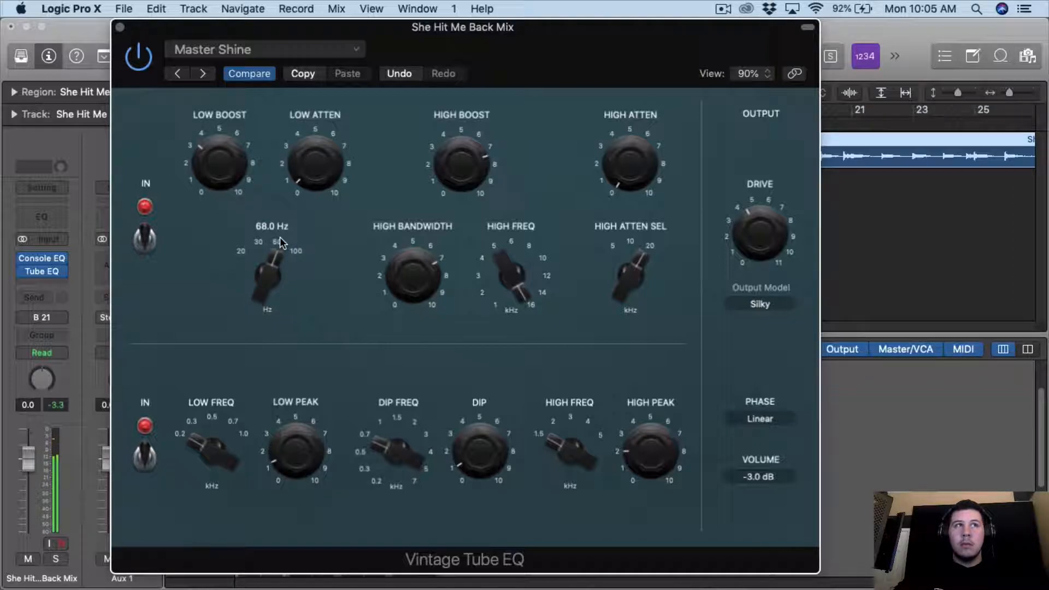
pyautogui.click(120, 27)
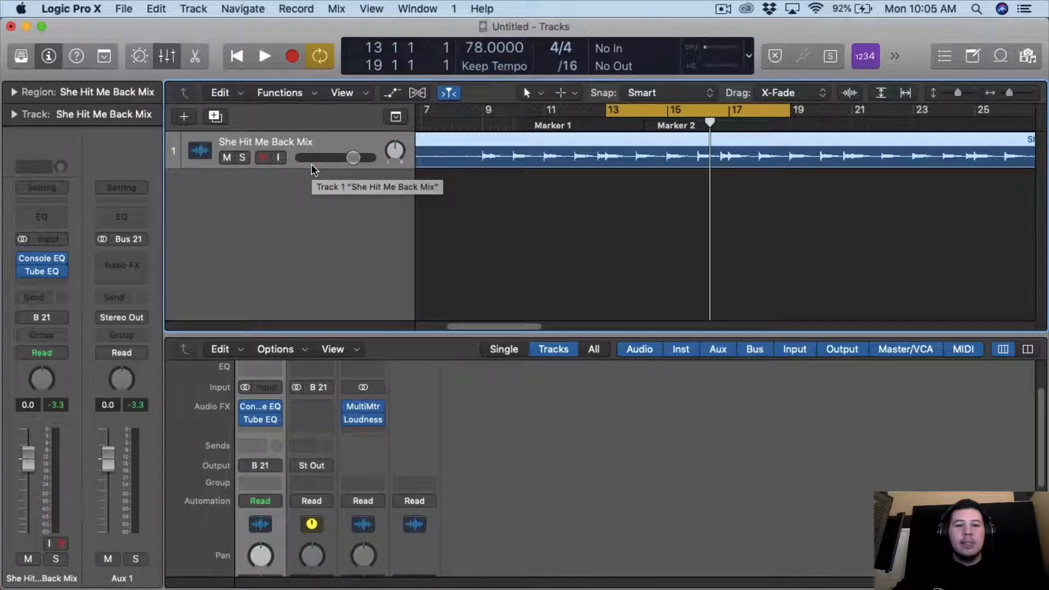
# - Insert the stereo Waves C1 comp (s) Audio Unit after the Tube EQ on the She Hit Me Back Mix channel
pyautogui.click(65, 283)
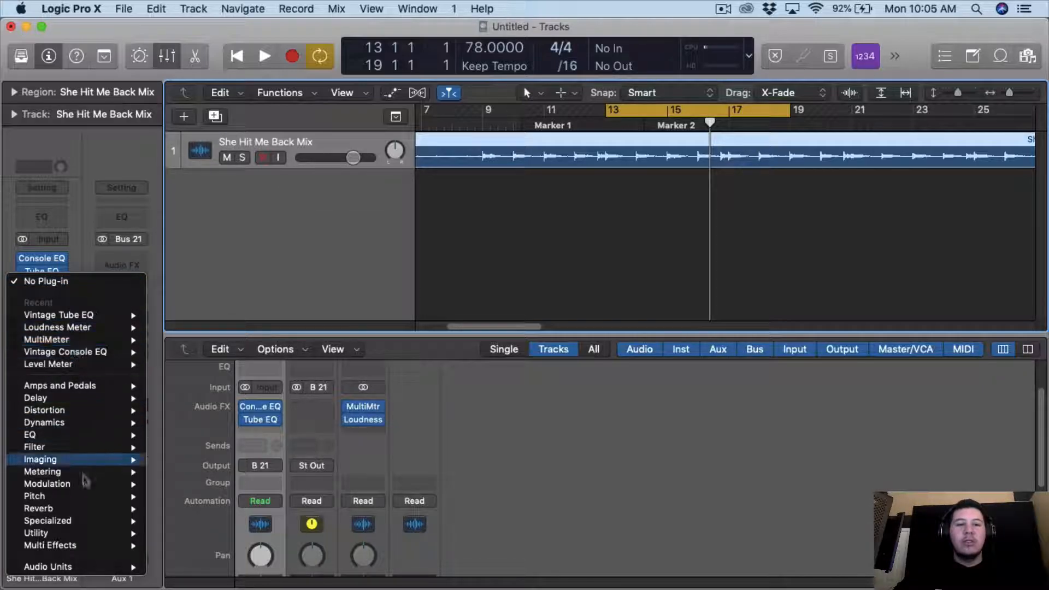
pyautogui.moveTo(64, 568)
pyautogui.moveTo(195, 416)
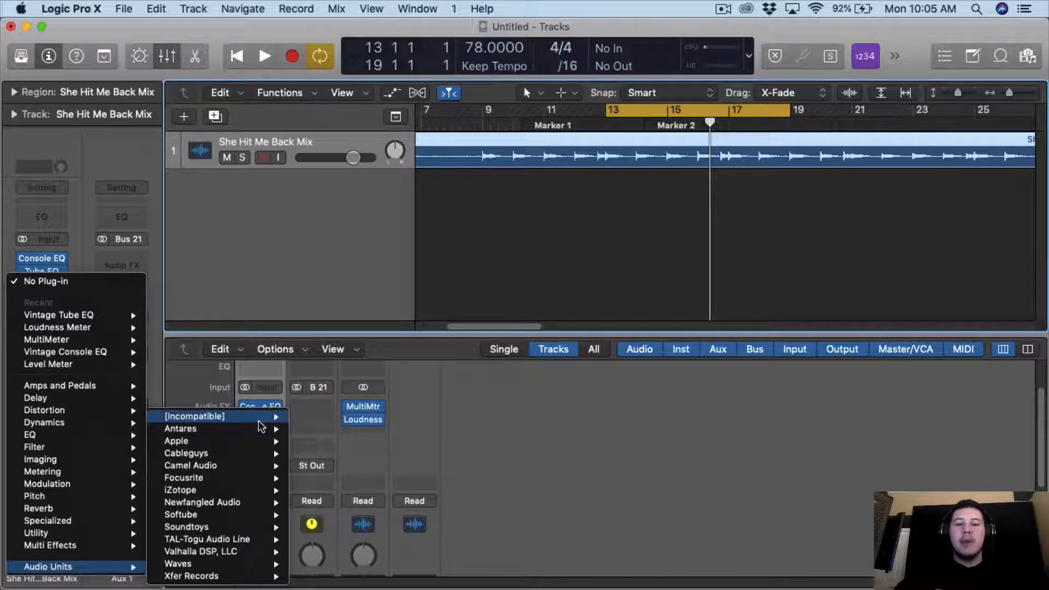
pyautogui.moveTo(333, 415)
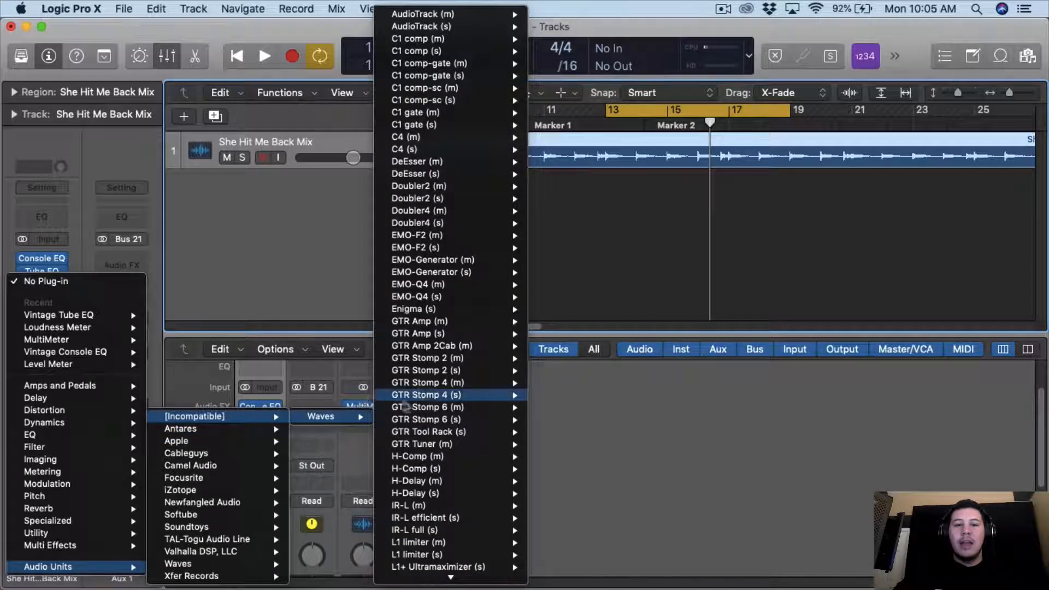
pyautogui.moveTo(444, 399)
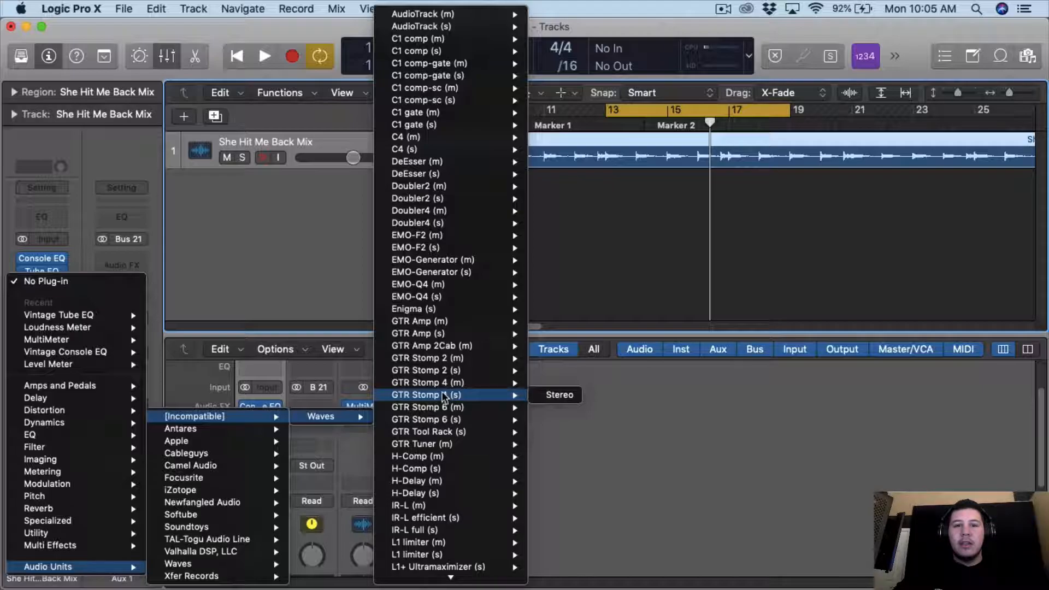
pyautogui.click(563, 48)
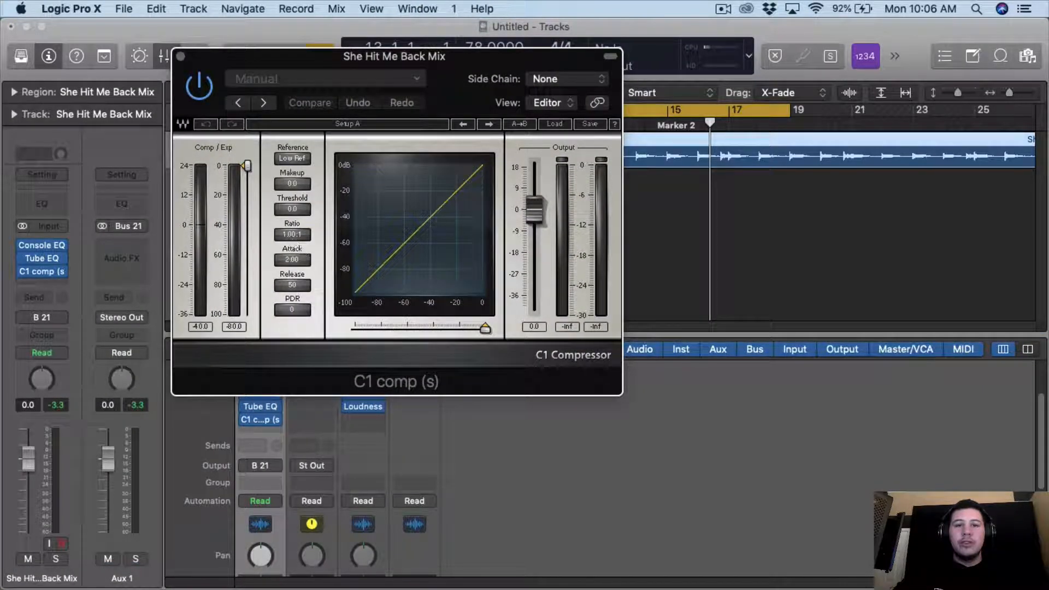
# - Set the C1 compressor's ratio to 2.01:1 and bring its threshold to -6.0 while the cycled section plays
pyautogui.moveTo(293, 237); pyautogui.dragTo(292, 234)
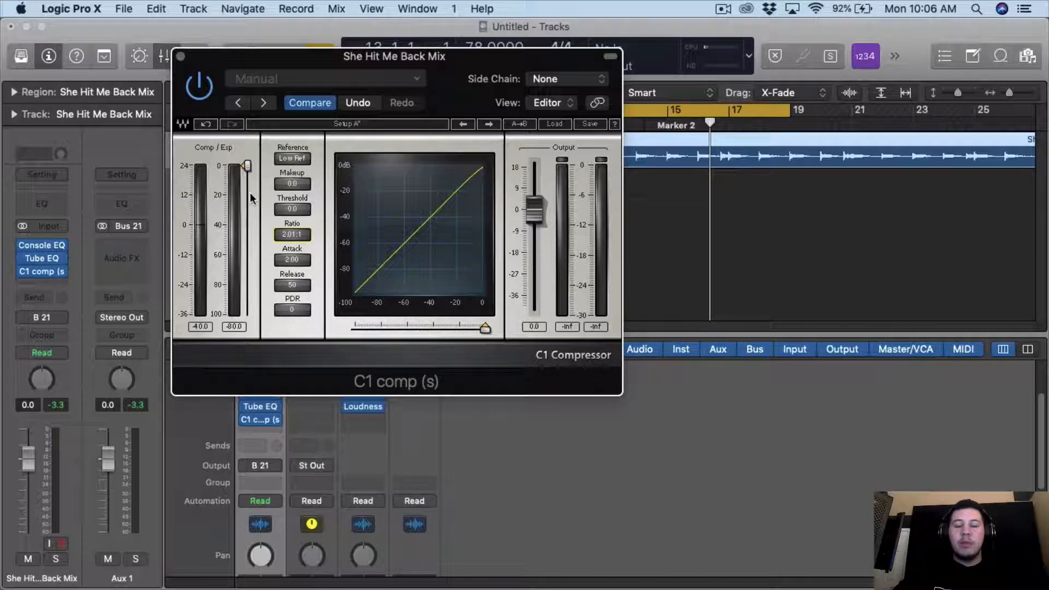
pyautogui.moveTo(250, 192); pyautogui.dragTo(251, 194)
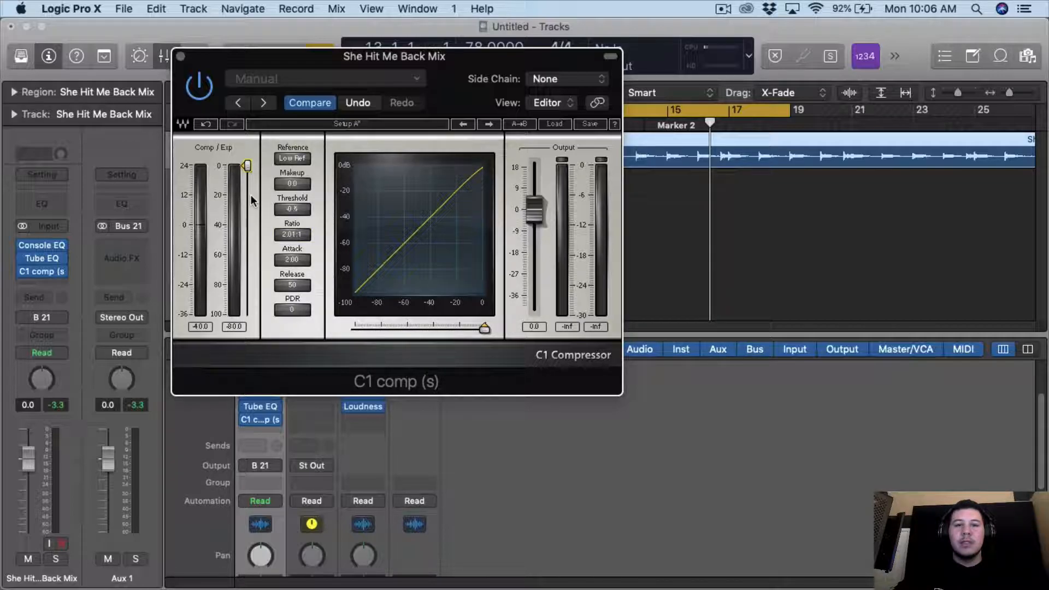
pyautogui.press('space')
pyautogui.scroll(-3, 248, 215)
pyautogui.scroll(-15, 248, 208)
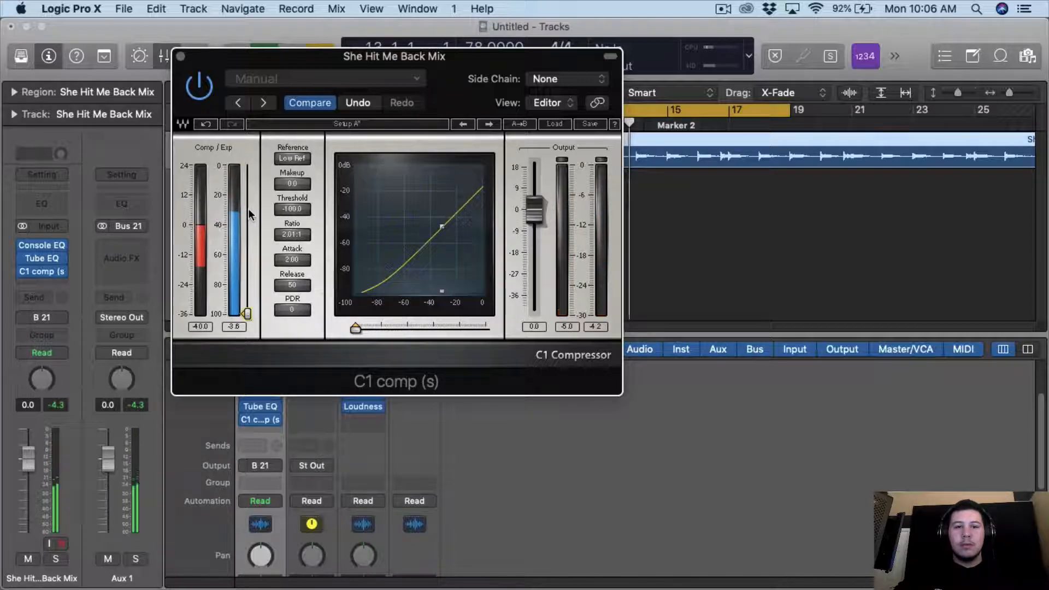
pyautogui.scroll(15, 248, 208)
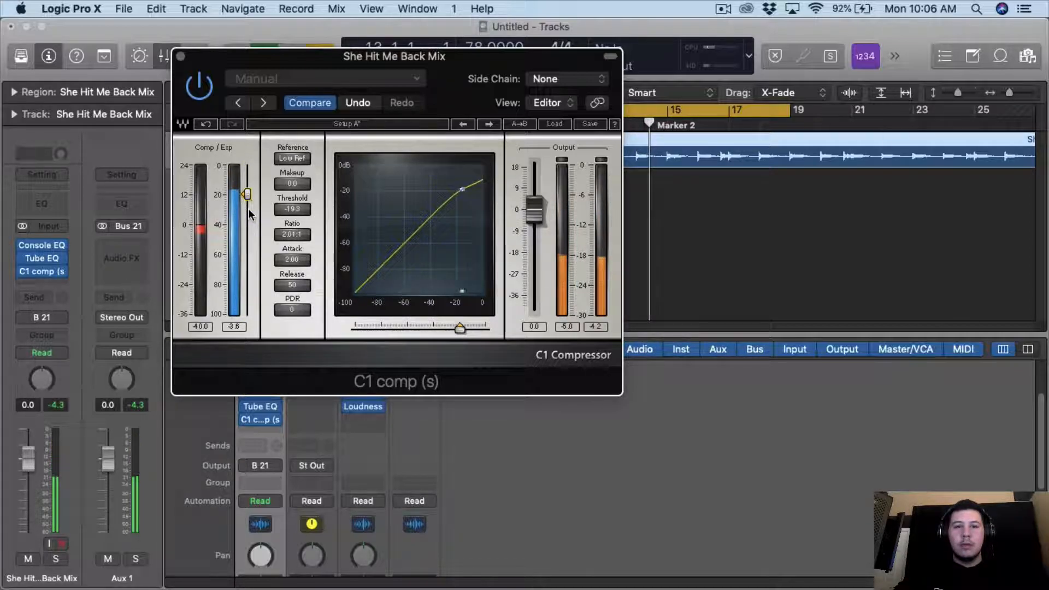
pyautogui.scroll(3, 248, 208)
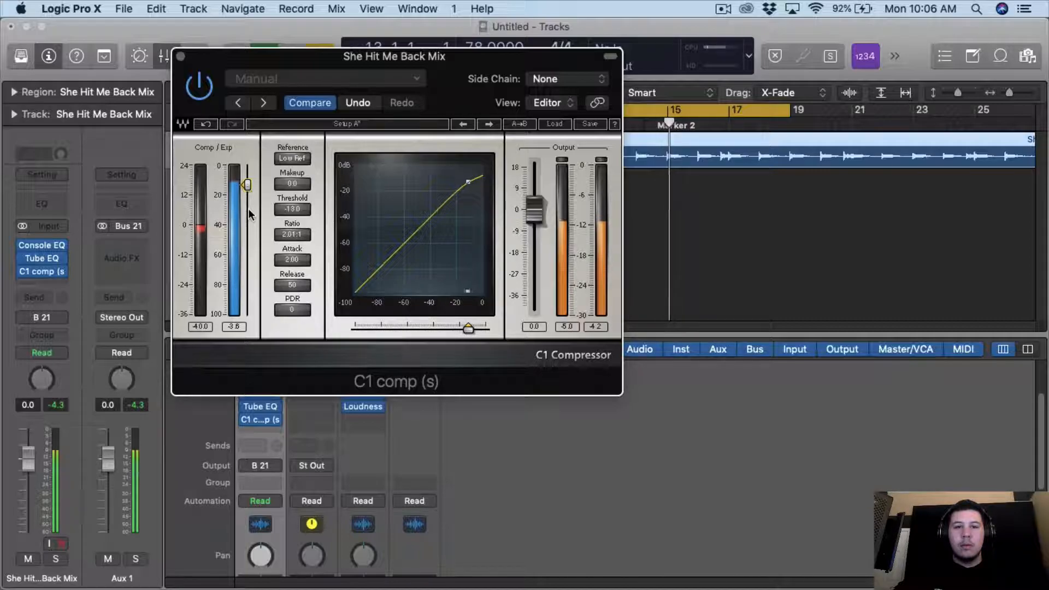
pyautogui.scroll(3, 248, 208)
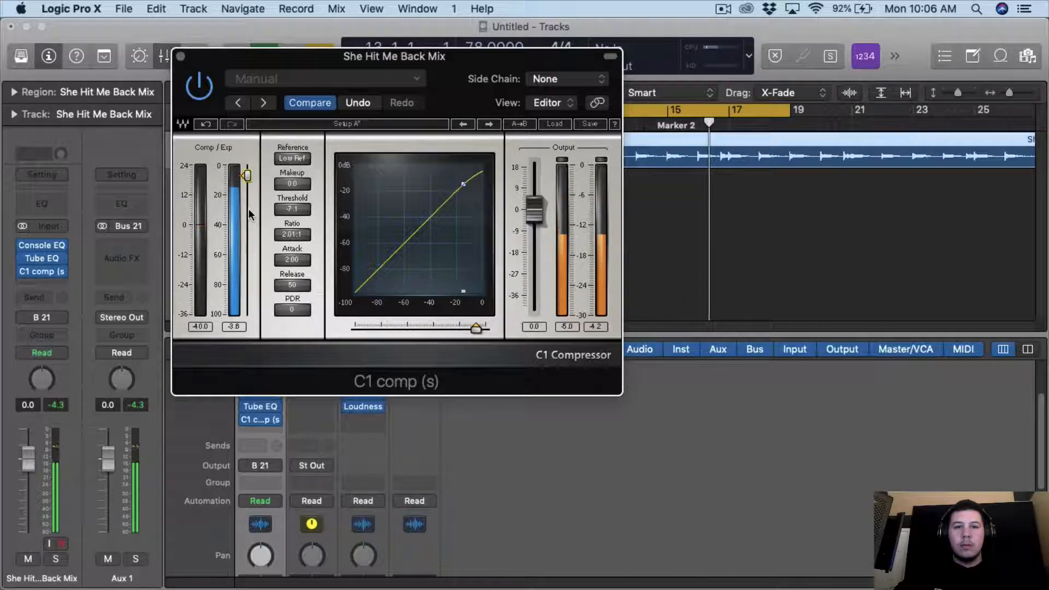
pyautogui.scroll(1, 248, 208)
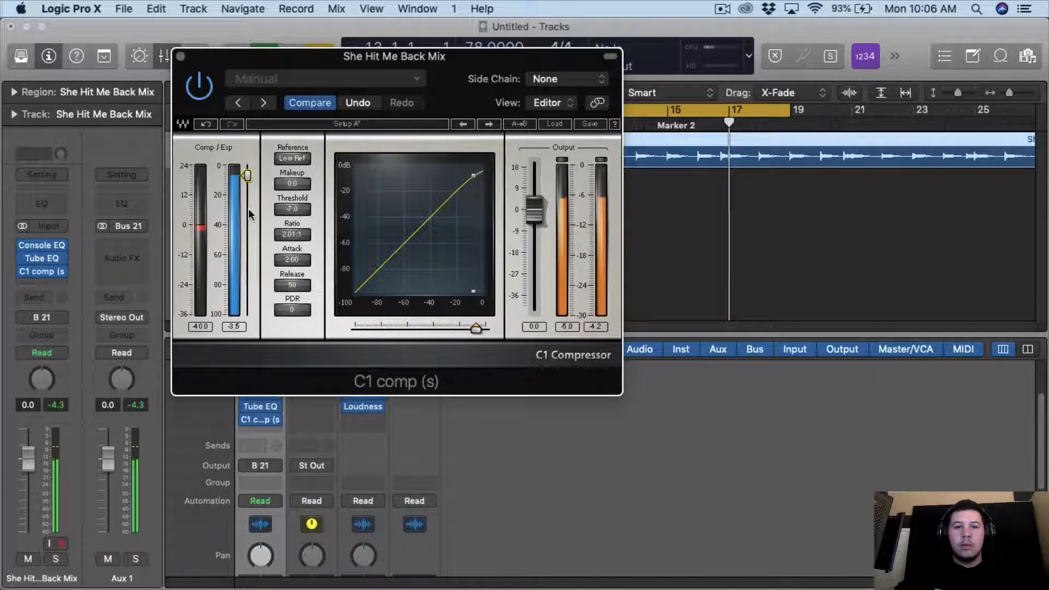
pyautogui.scroll(2, 248, 208)
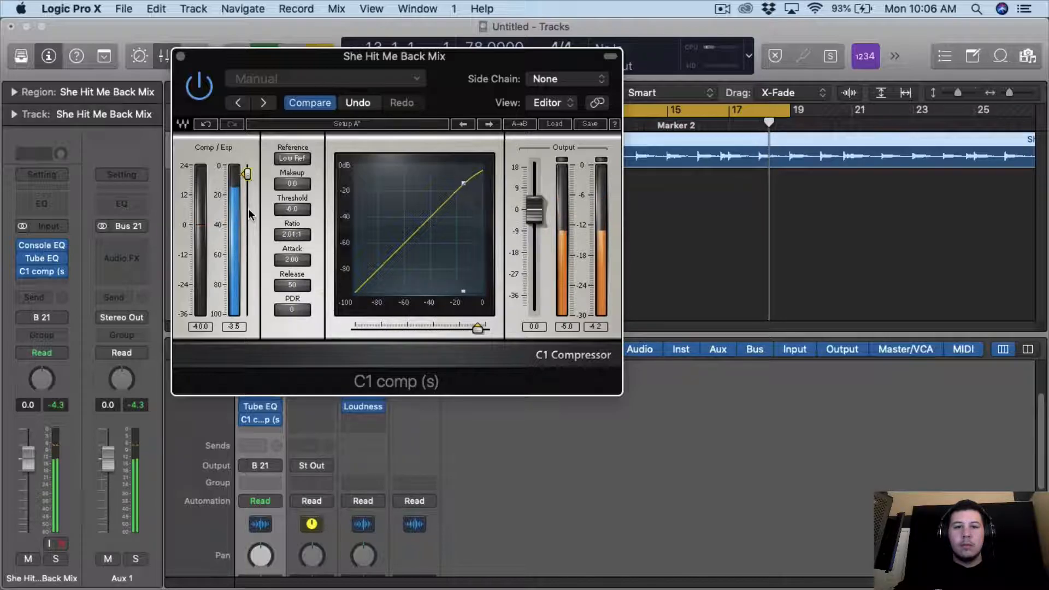
# - Fine-tune the C1 compressor's threshold to -5.0 by ear, stop playback and close the plug-in window
pyautogui.scroll(10, 248, 208)
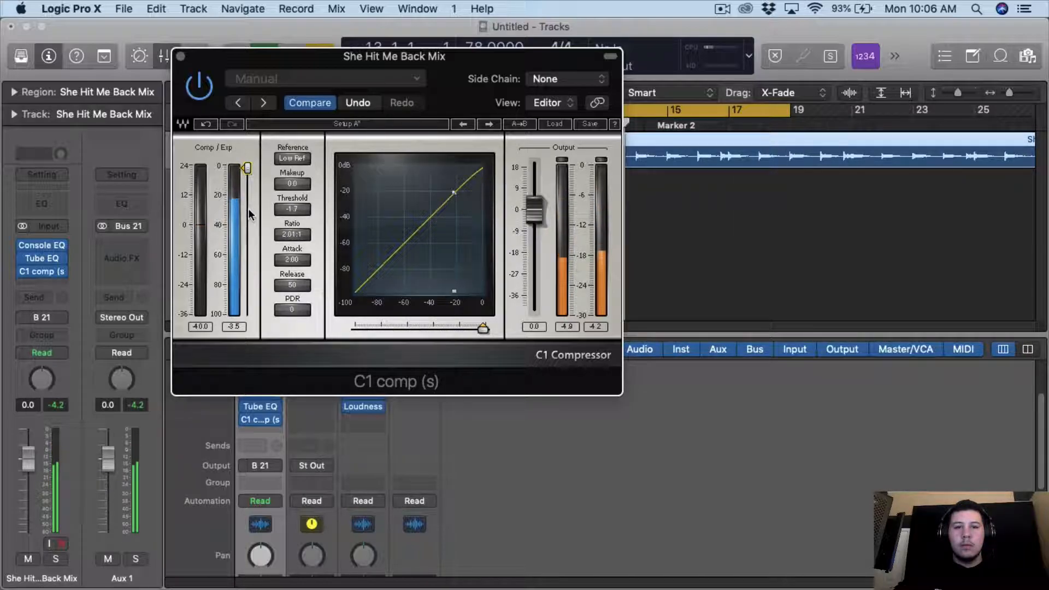
pyautogui.scroll(-7, 248, 208)
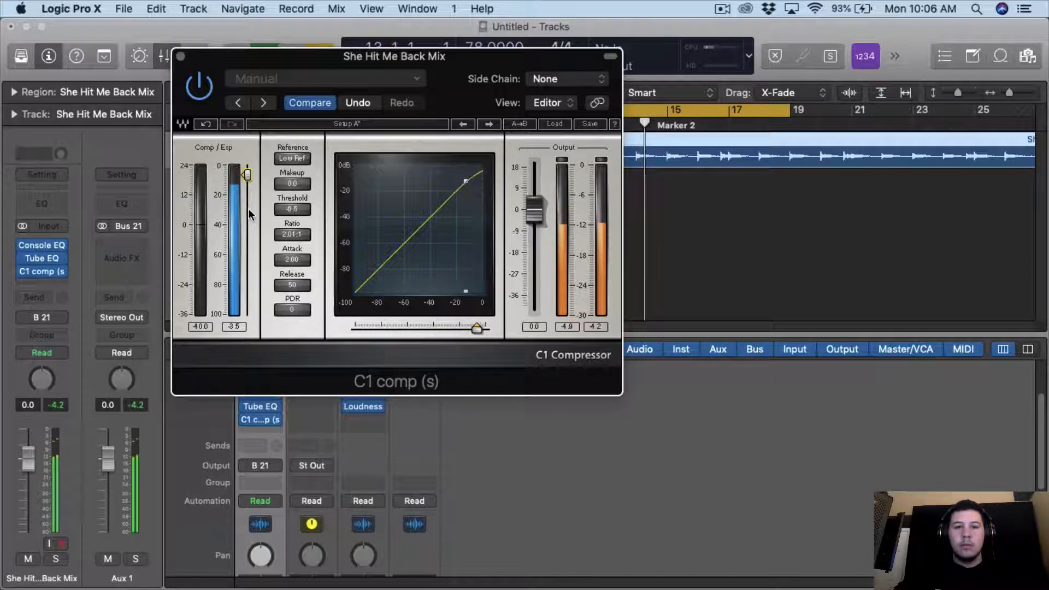
pyautogui.scroll(1, 248, 208)
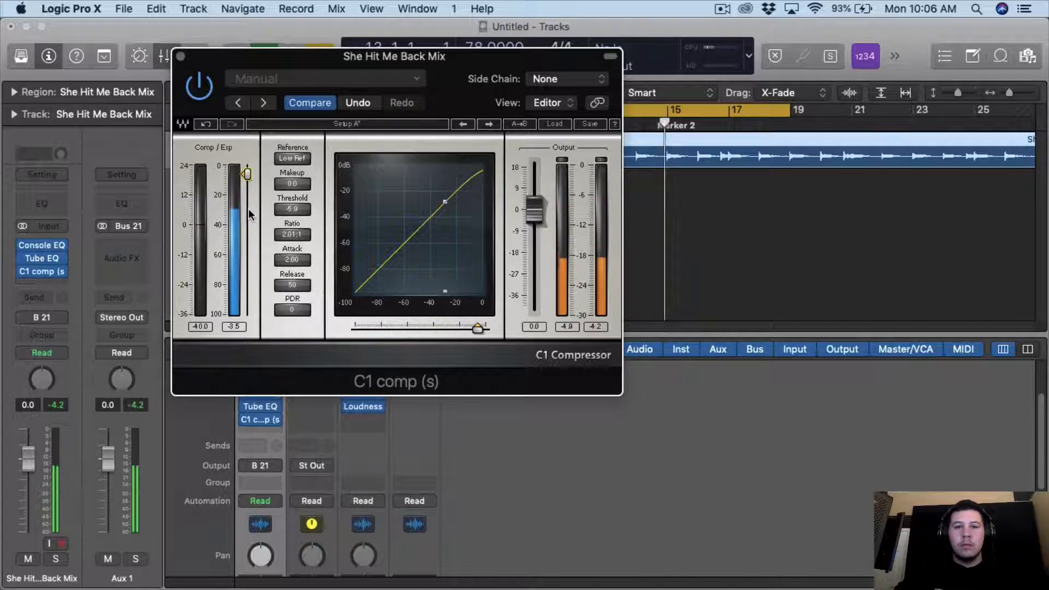
pyautogui.scroll(1, 248, 208)
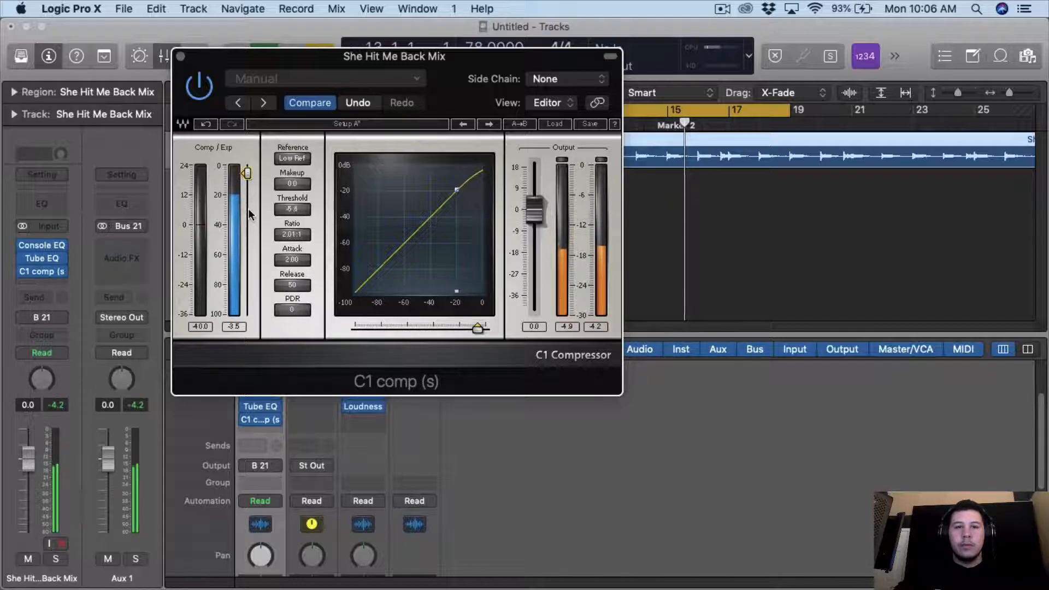
pyautogui.scroll(1, 248, 208)
pyautogui.scroll(1, 248, 208)
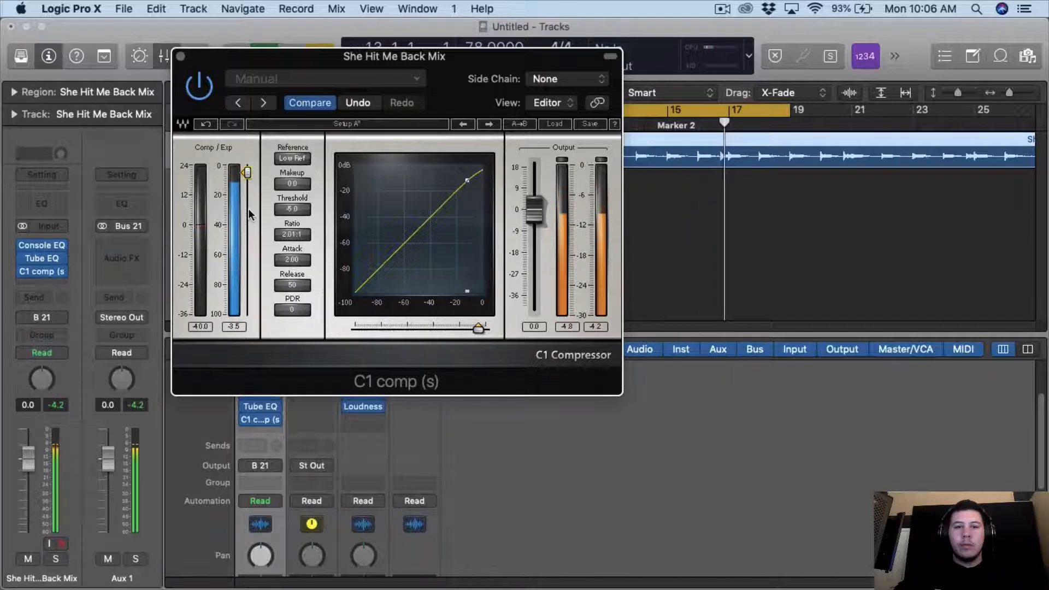
pyautogui.press('space')
pyautogui.click(181, 57)
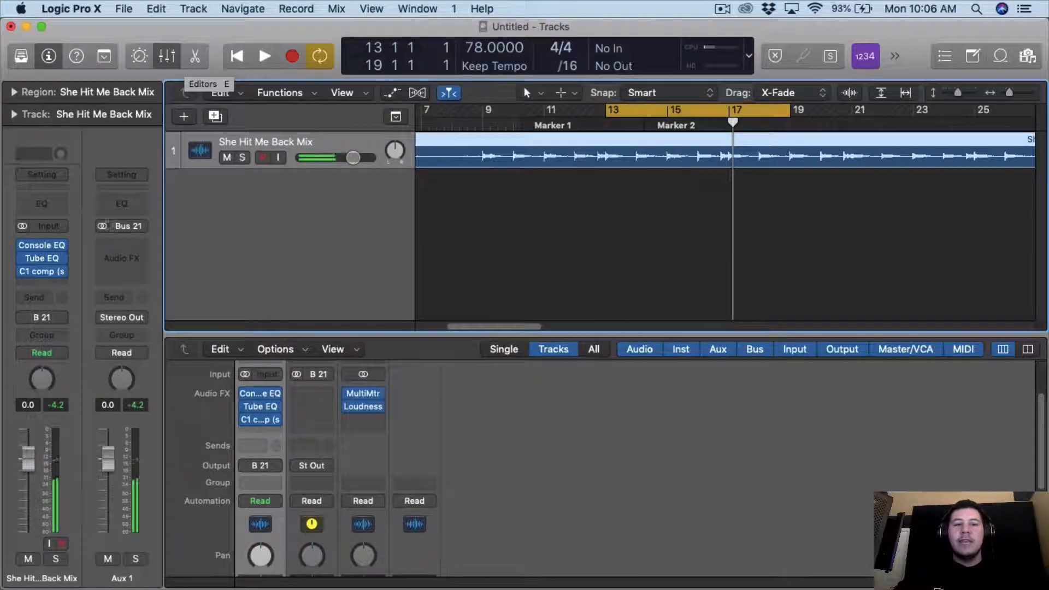
# - Insert the stereo Waves H-Comp (s) Audio Unit after the C1 comp on the She Hit Me Back Mix channel
pyautogui.click(59, 285)
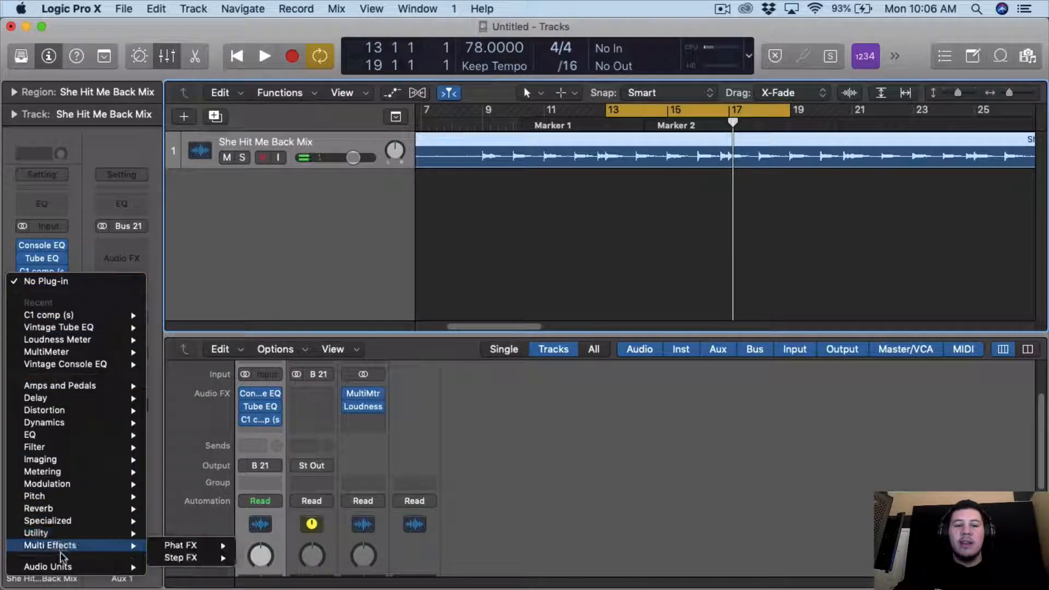
pyautogui.moveTo(64, 569)
pyautogui.moveTo(219, 416)
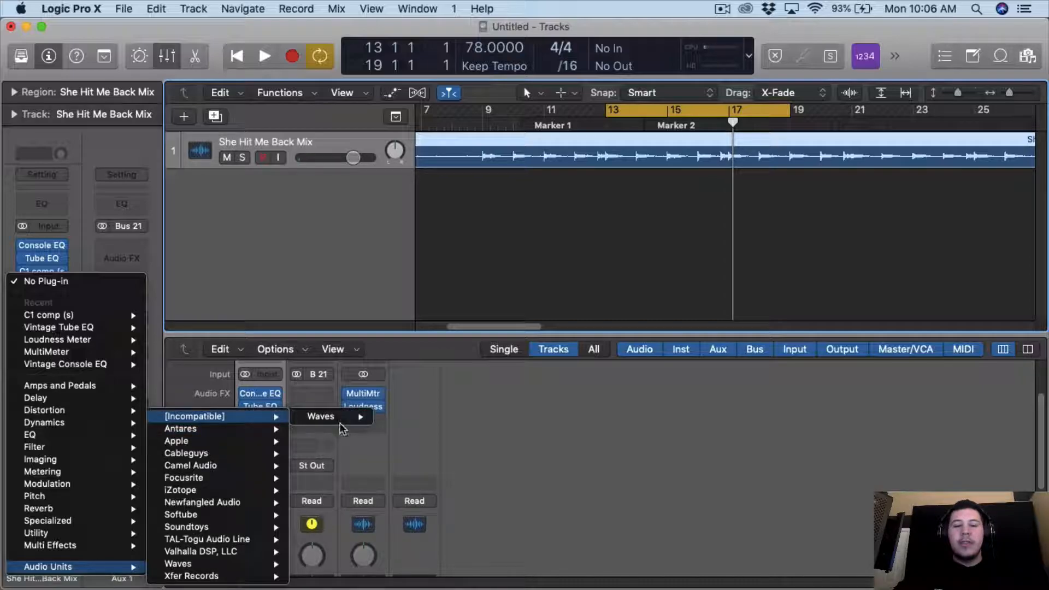
pyautogui.moveTo(344, 426)
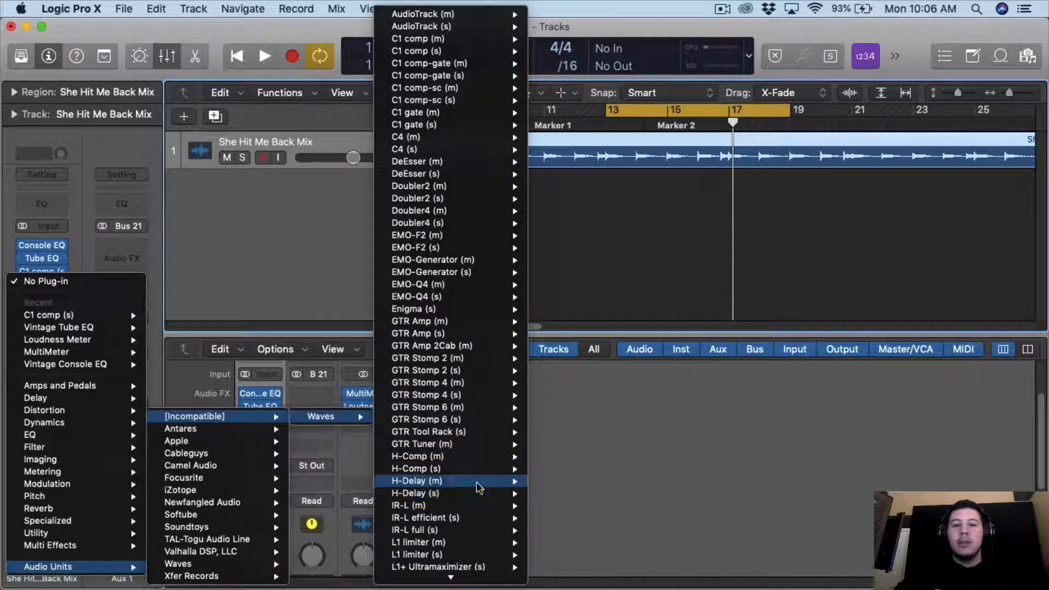
pyautogui.moveTo(485, 470)
pyautogui.click(548, 467)
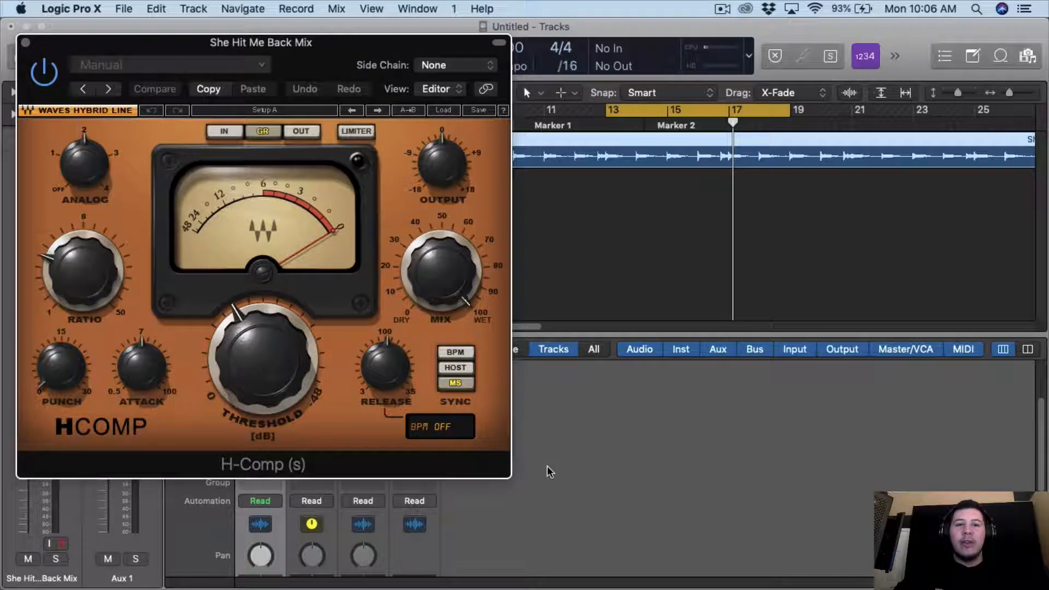
pyautogui.moveTo(350, 44); pyautogui.dragTo(467, 47)
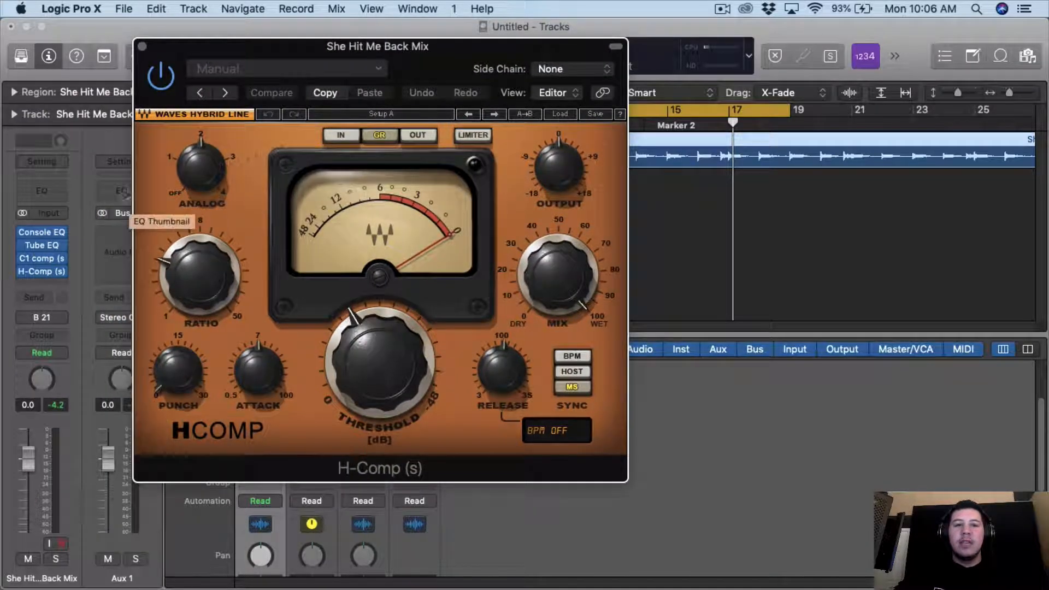
# - Set the H-Comp's analog control to 1 and its ratio to 2.01
pyautogui.moveTo(201, 168); pyautogui.dragTo(201, 183)
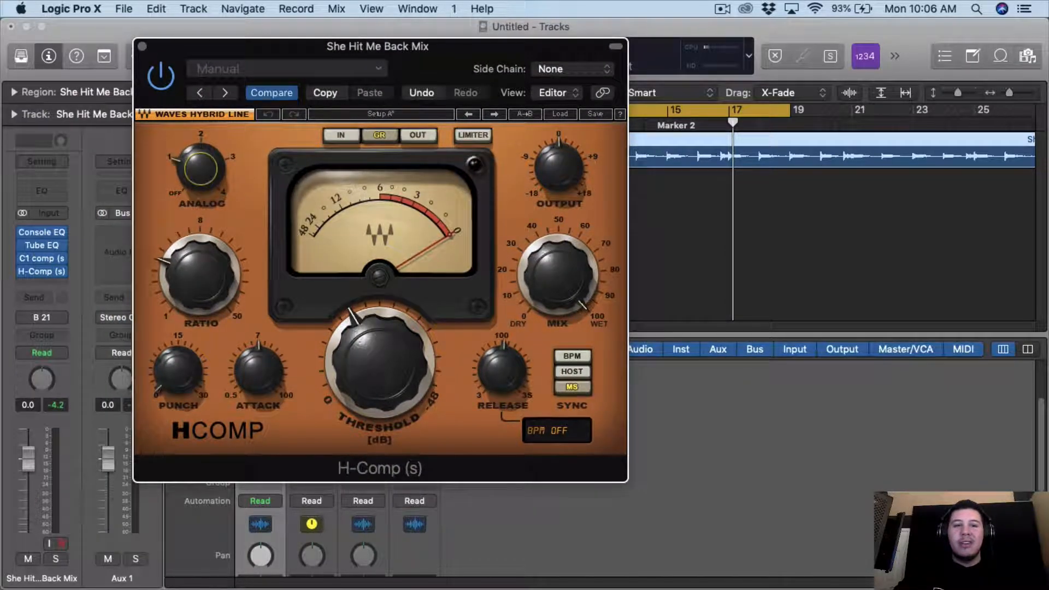
pyautogui.click(201, 287)
pyautogui.moveTo(201, 293); pyautogui.dragTo(200, 302)
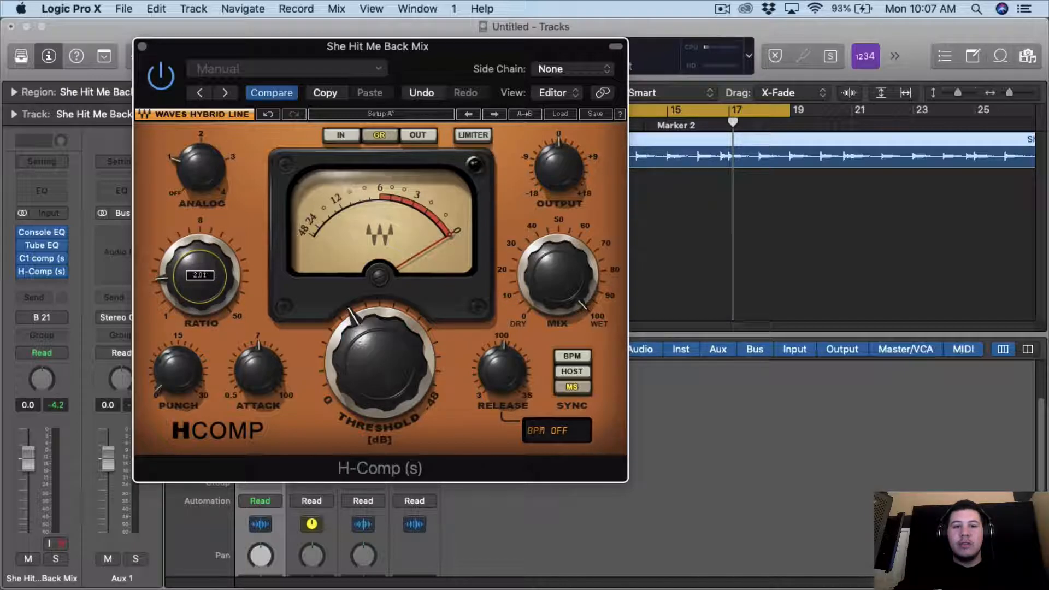
# - Set the H-Comp's punch to about 15, attack to 0.50 and release to 335
pyautogui.moveTo(178, 372); pyautogui.dragTo(178, 364)
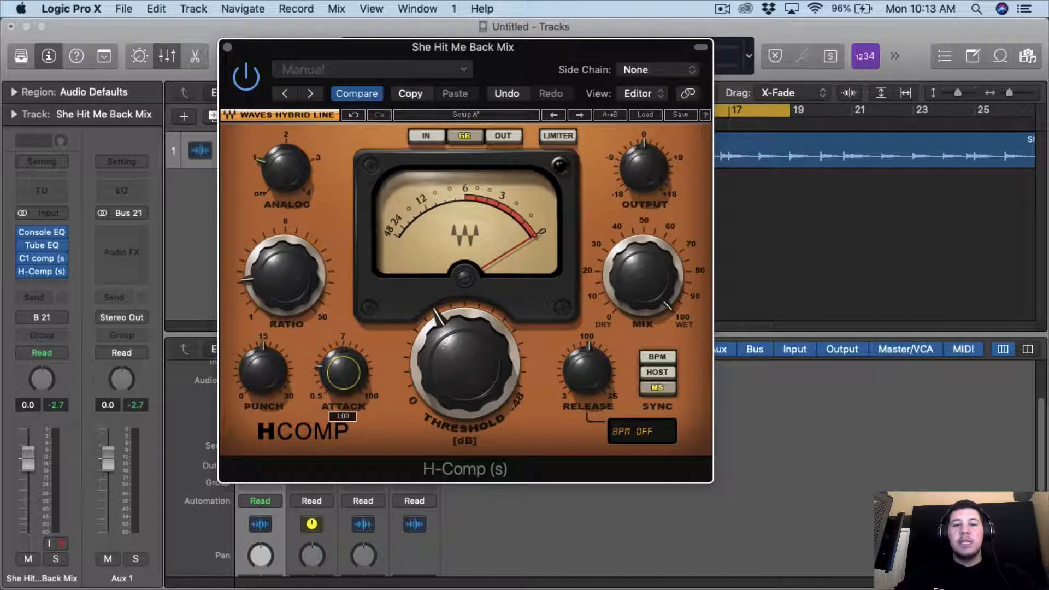
pyautogui.moveTo(355, 373); pyautogui.dragTo(357, 375)
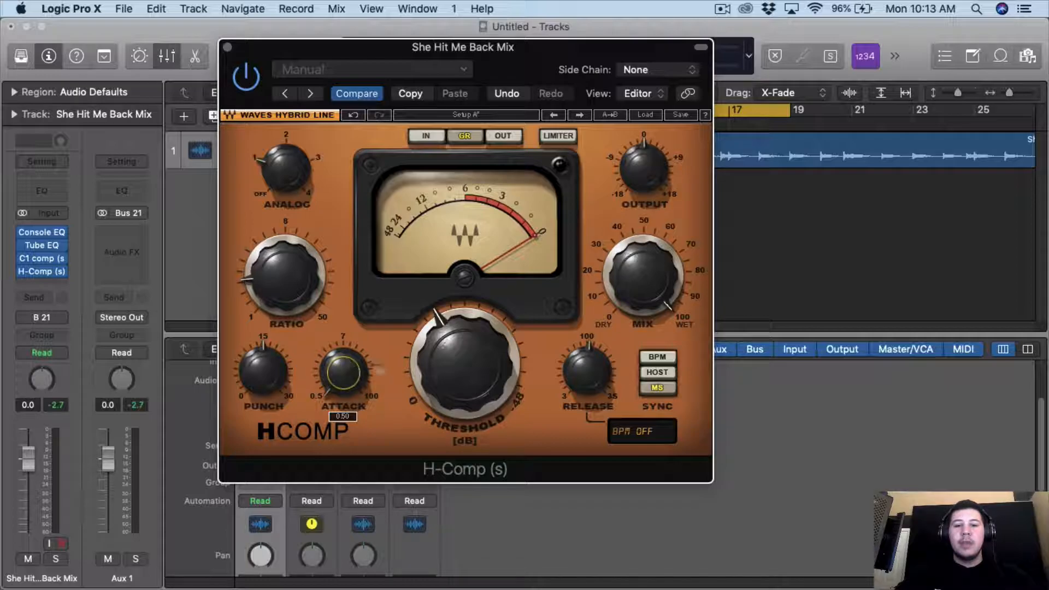
pyautogui.click(589, 381)
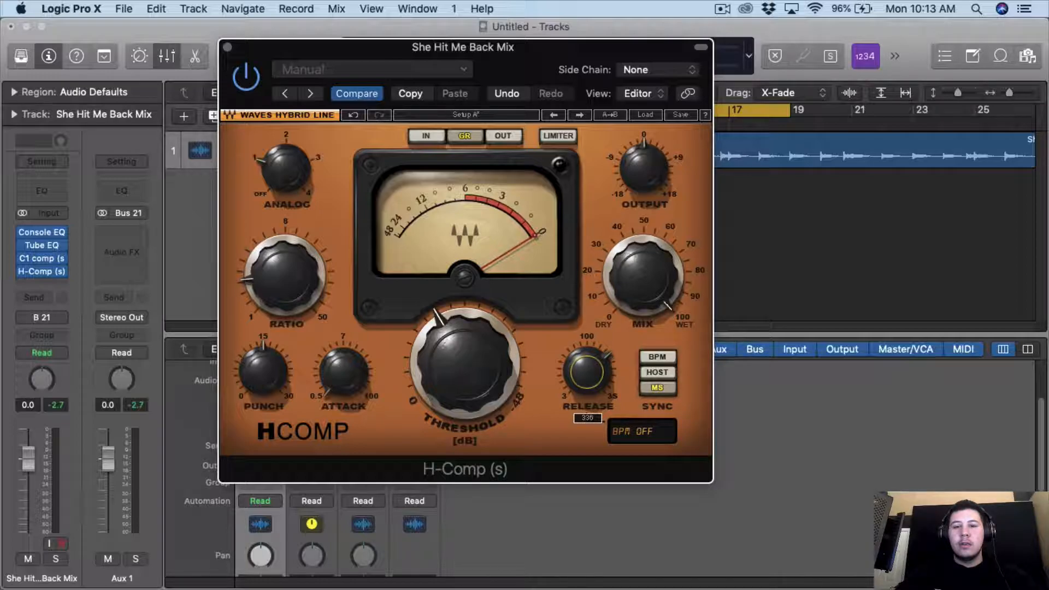
# - Adjust the H-Comp threshold to about -6 dB during playback, compare it against bypass and close the plug-in window
pyautogui.moveTo(492, 384); pyautogui.dragTo(491, 415)
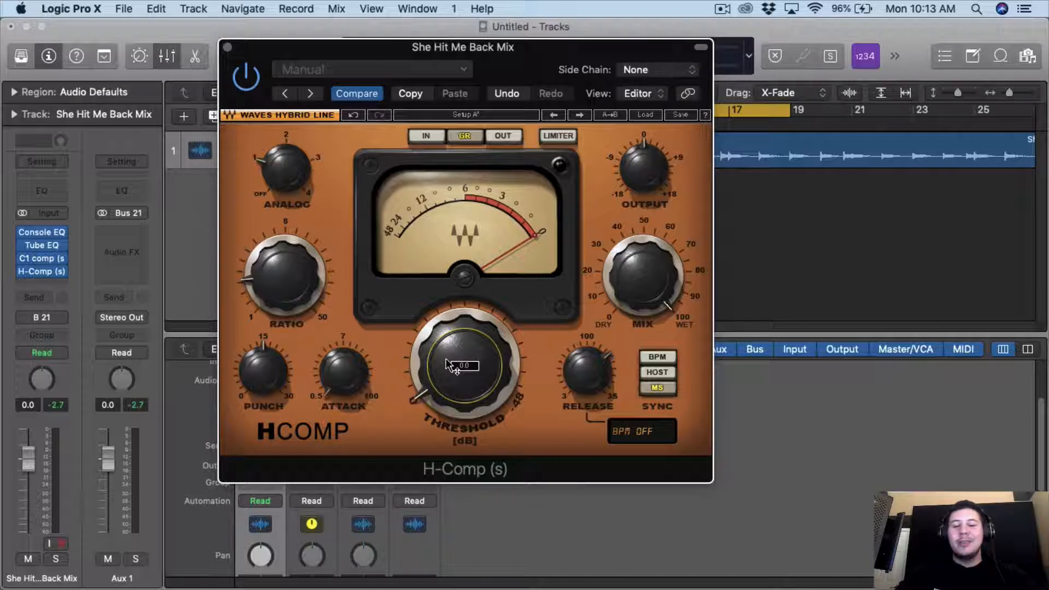
pyautogui.click(407, 361)
pyautogui.press('space')
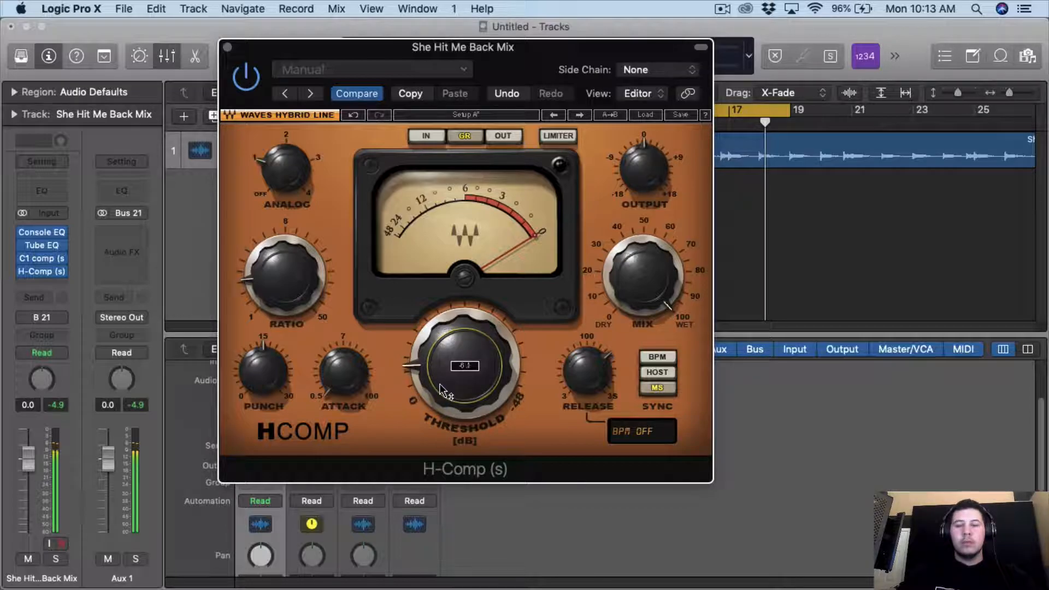
pyautogui.scroll(1, 441, 386)
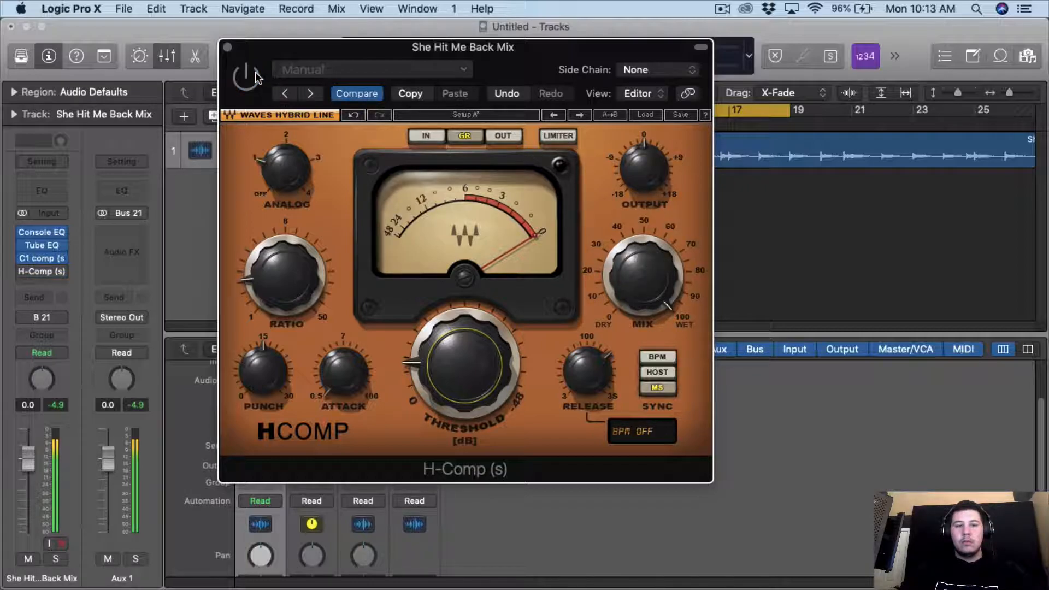
pyautogui.click(255, 71)
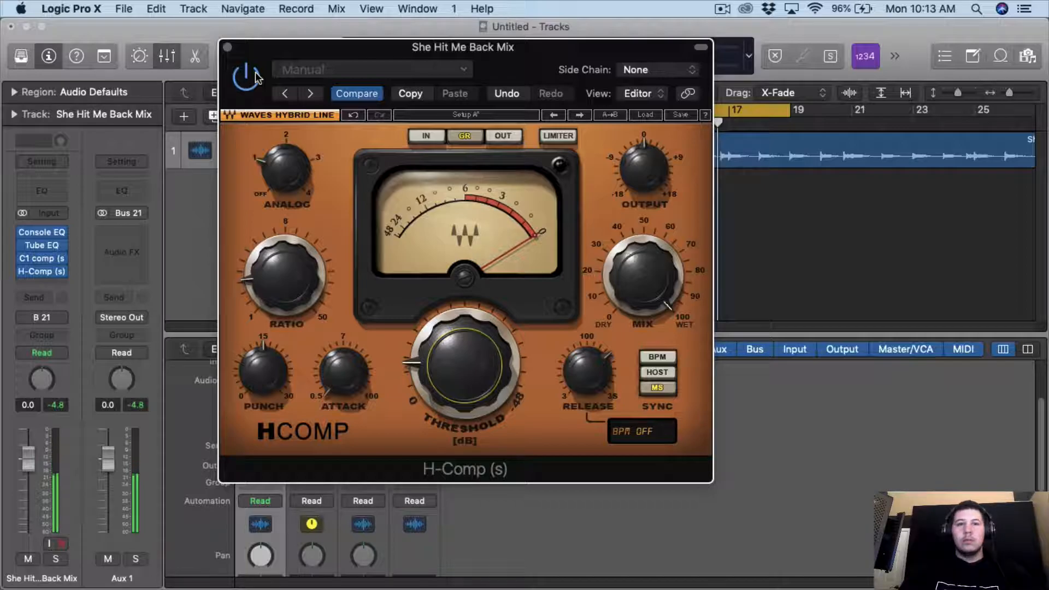
pyautogui.click(228, 47)
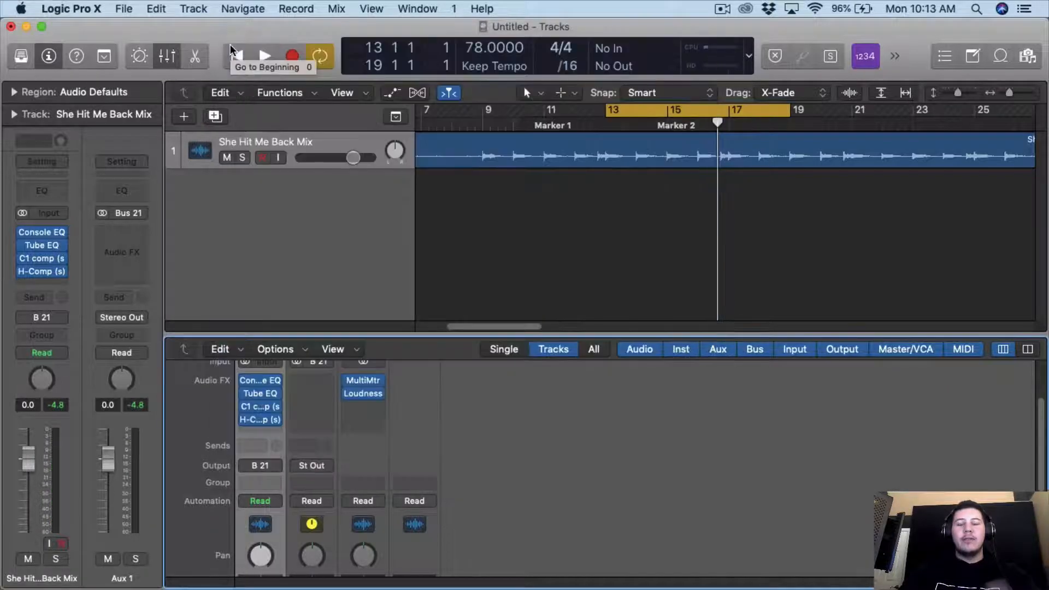
# - Insert the stereo L1+ Ultramaximizer (s) after the H-Comp and set its out ceiling to -0.3
pyautogui.click(59, 282)
pyautogui.click(535, 453)
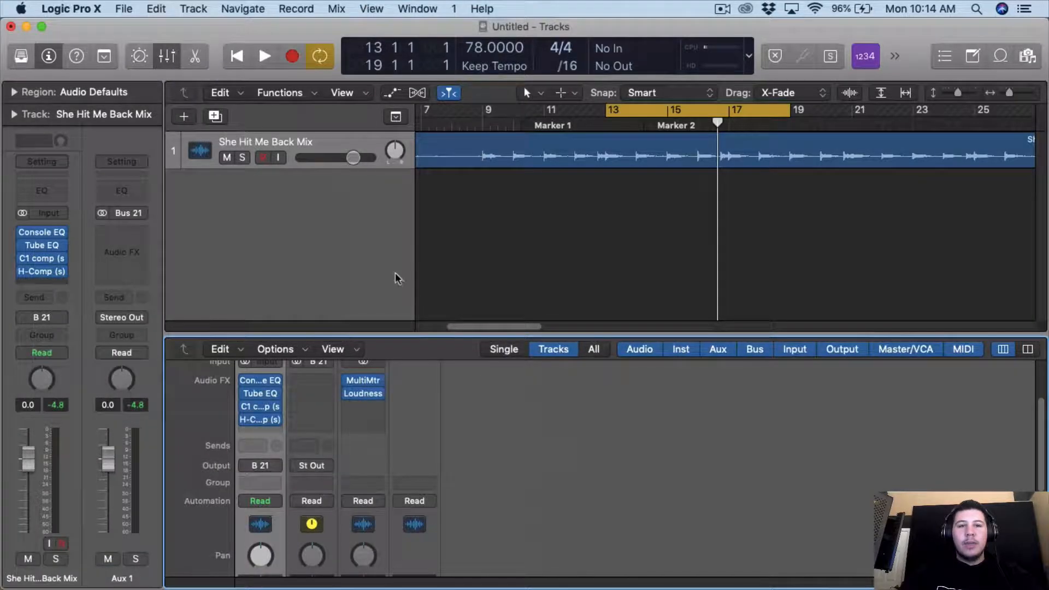
pyautogui.scroll(-2, 479, 244)
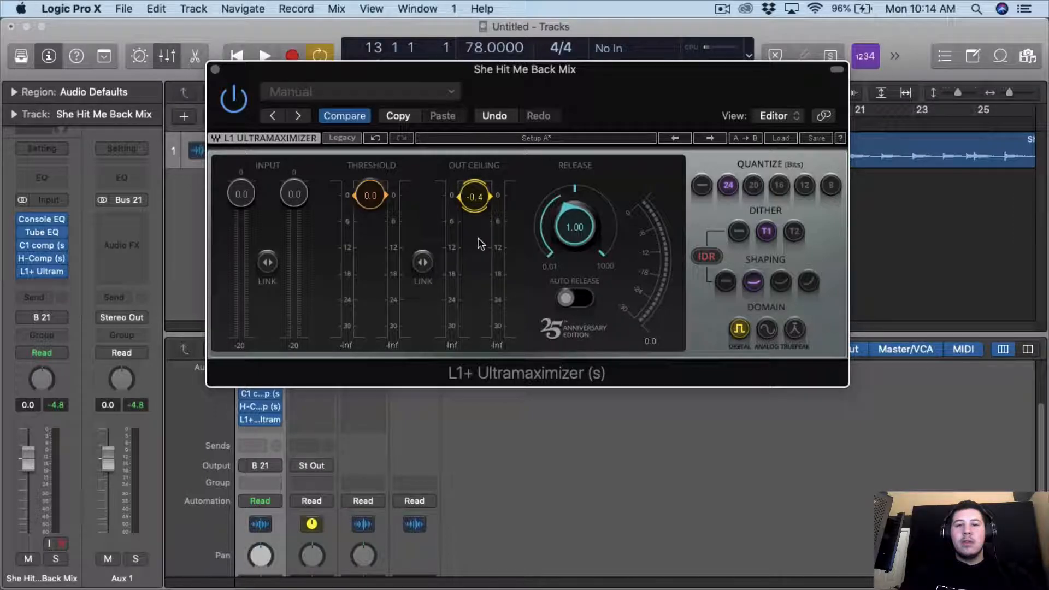
pyautogui.scroll(-1, 480, 244)
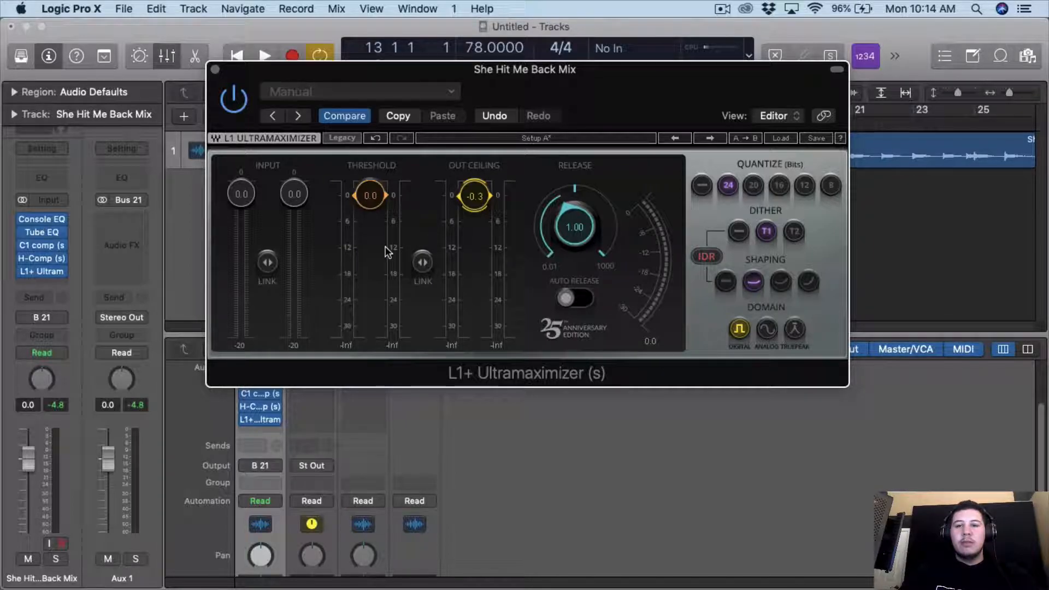
# - Lower the L1+ Ultramaximizer threshold to -1.8 during playback, then place the Stereo Out Loudness Meter beside the limiter
pyautogui.press('space')
pyautogui.scroll(-18, 383, 254)
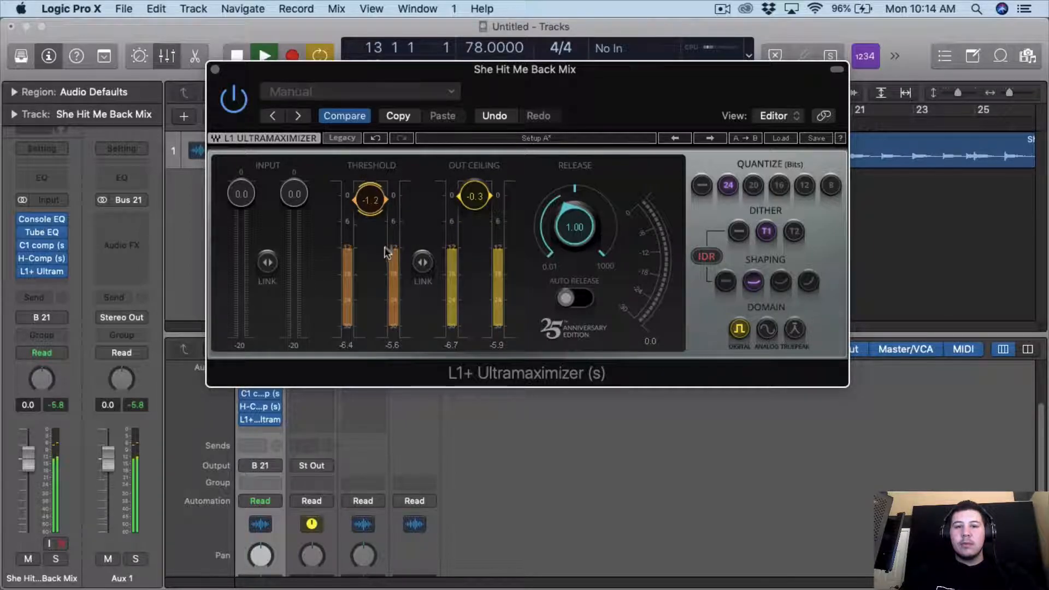
pyautogui.press('space')
pyautogui.moveTo(1048, 219); pyautogui.dragTo(158, 93)
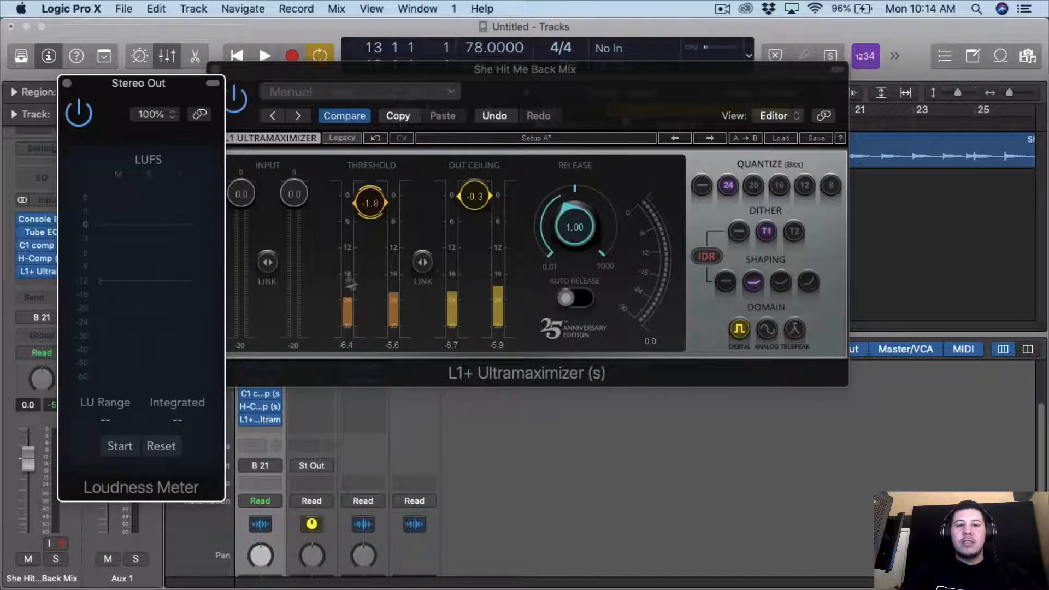
# - Push the L1+ threshold down during playback while watching the Loudness Meter, then stop and back it off to -4.0
pyautogui.press('space')
pyautogui.scroll(-3, 372, 276)
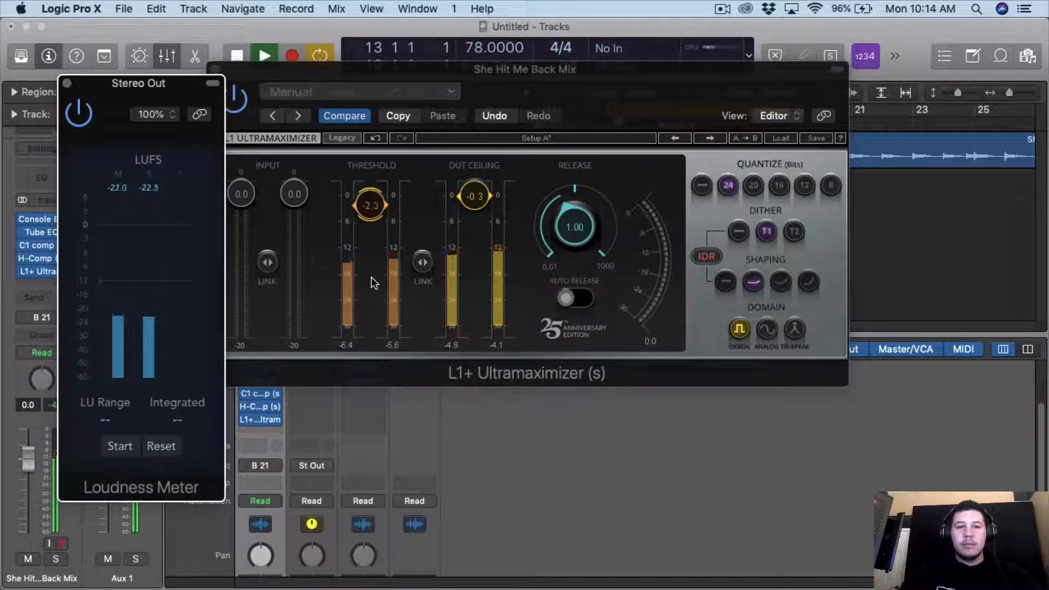
pyautogui.scroll(-6, 372, 276)
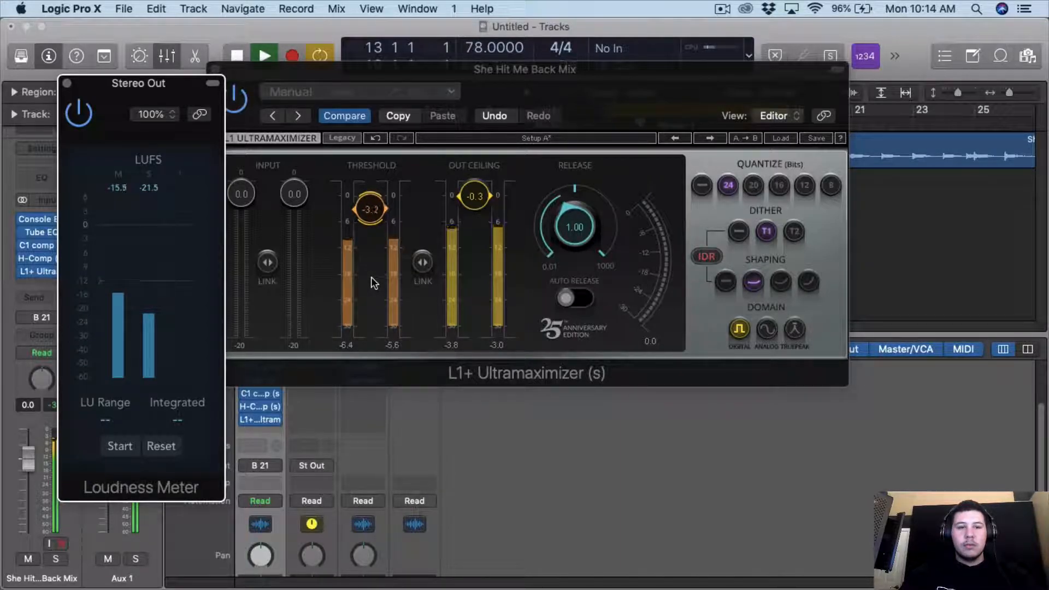
pyautogui.scroll(-2, 372, 276)
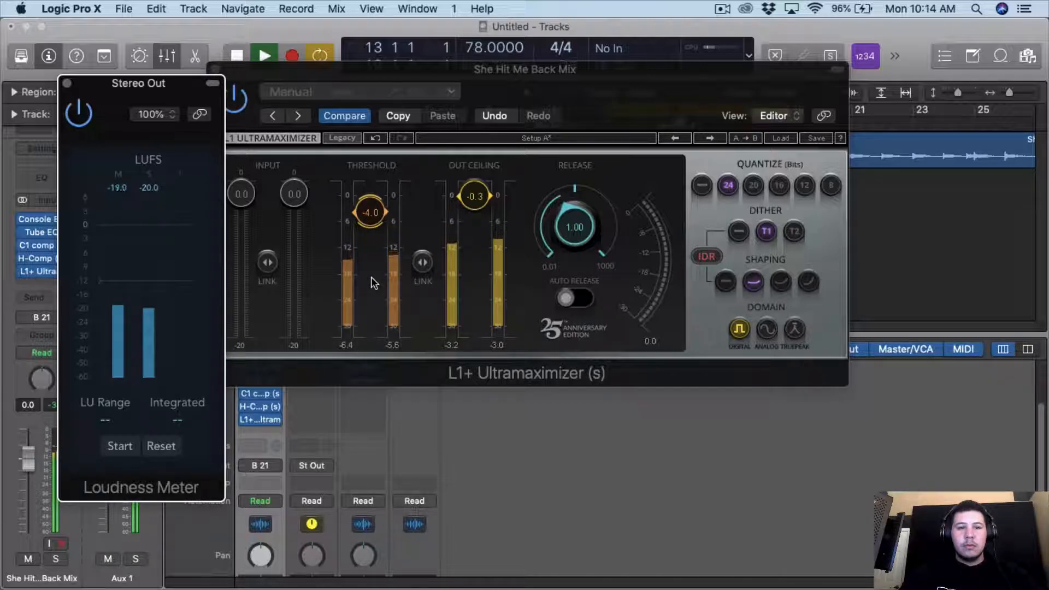
pyautogui.scroll(-2, 372, 276)
pyautogui.scroll(-2, 372, 277)
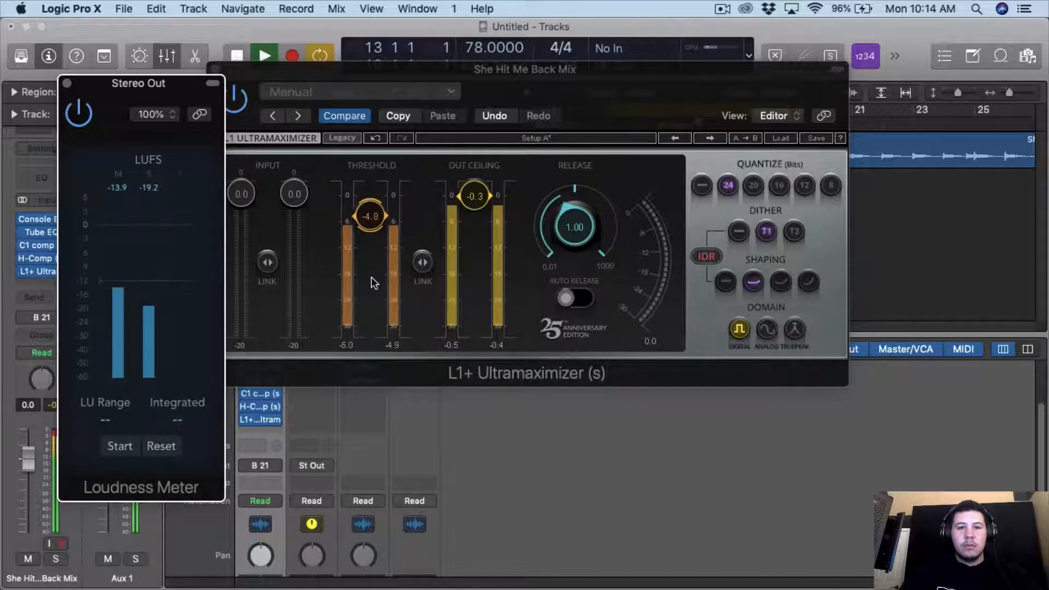
pyautogui.scroll(-1, 371, 277)
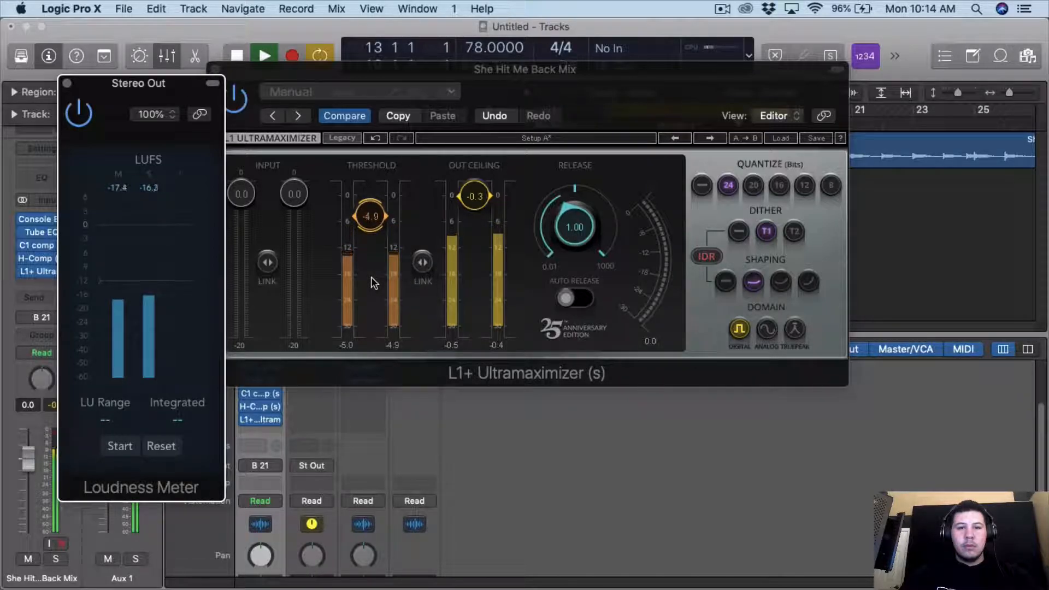
pyautogui.scroll(1, 372, 276)
pyautogui.press('space')
pyautogui.scroll(5, 371, 276)
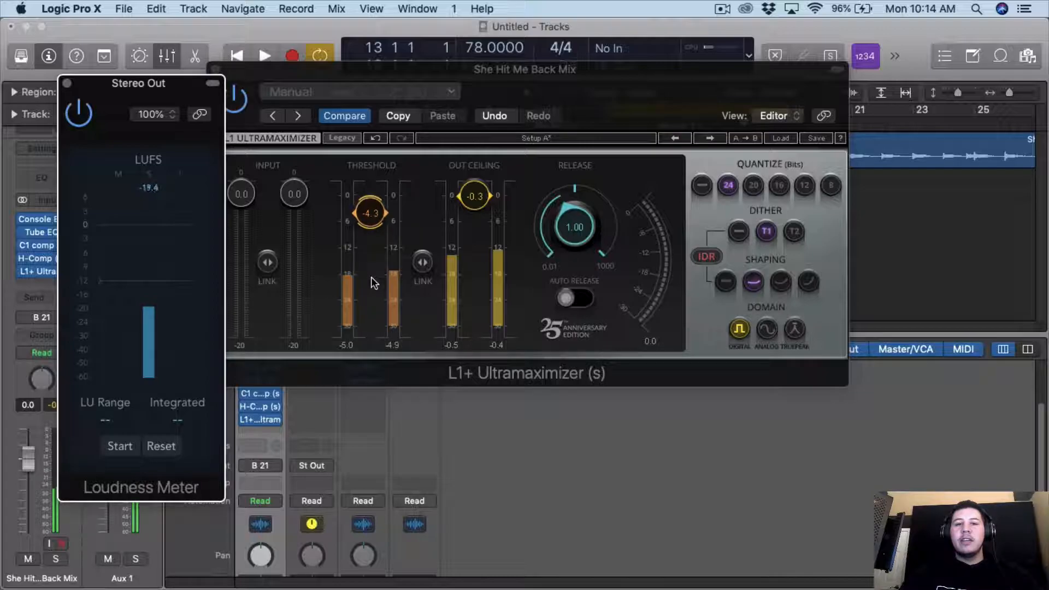
# - Close the Loudness Meter and L1+ windows, then reopen the Loudness Meter and move it out of the main view
pyautogui.press('super+w')
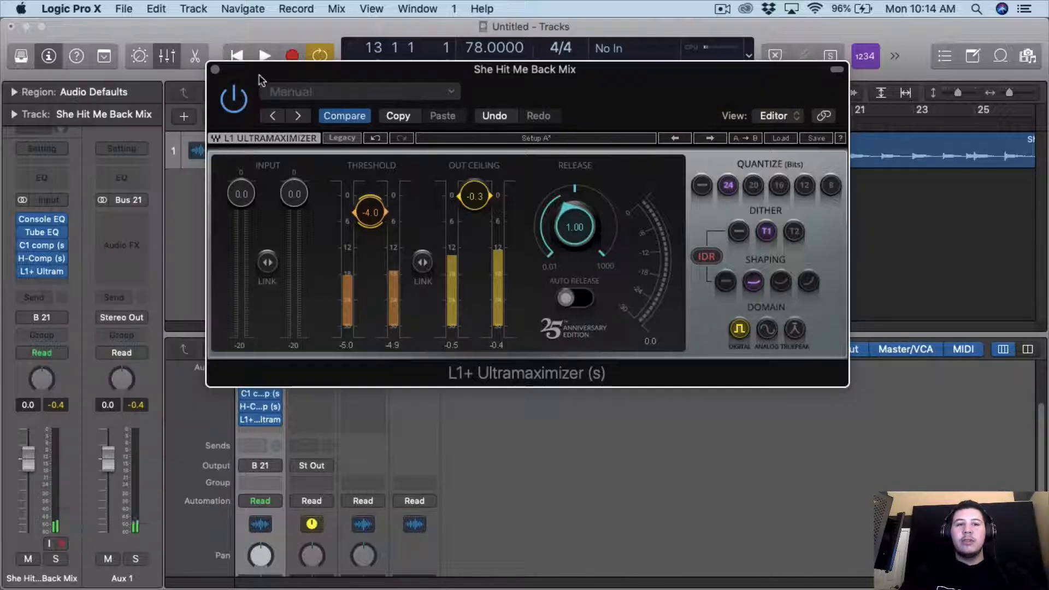
pyautogui.click(216, 70)
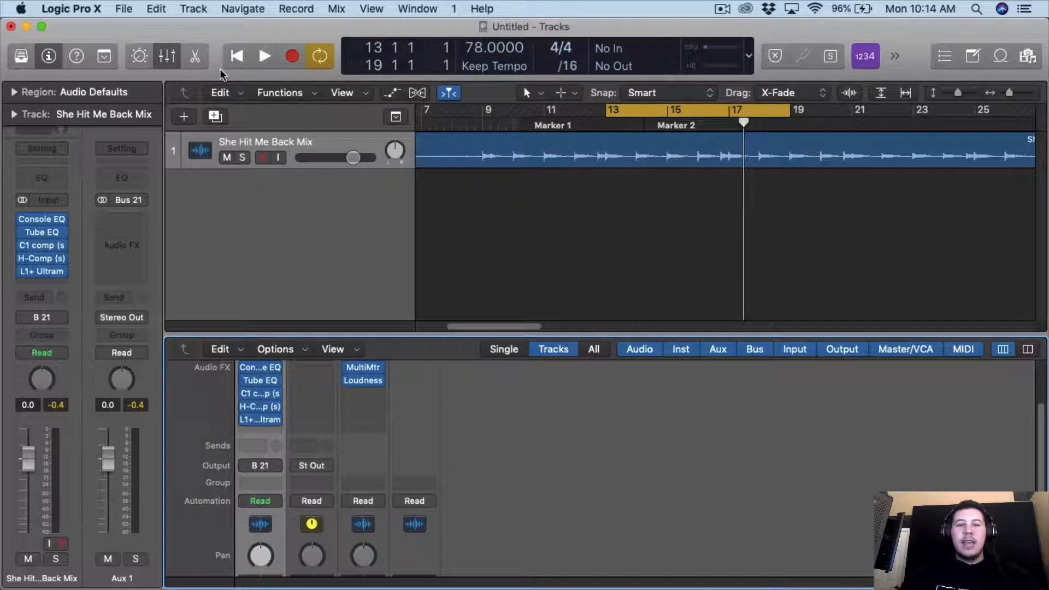
pyautogui.click(359, 381)
pyautogui.moveTo(177, 84); pyautogui.dragTo(1048, 30)
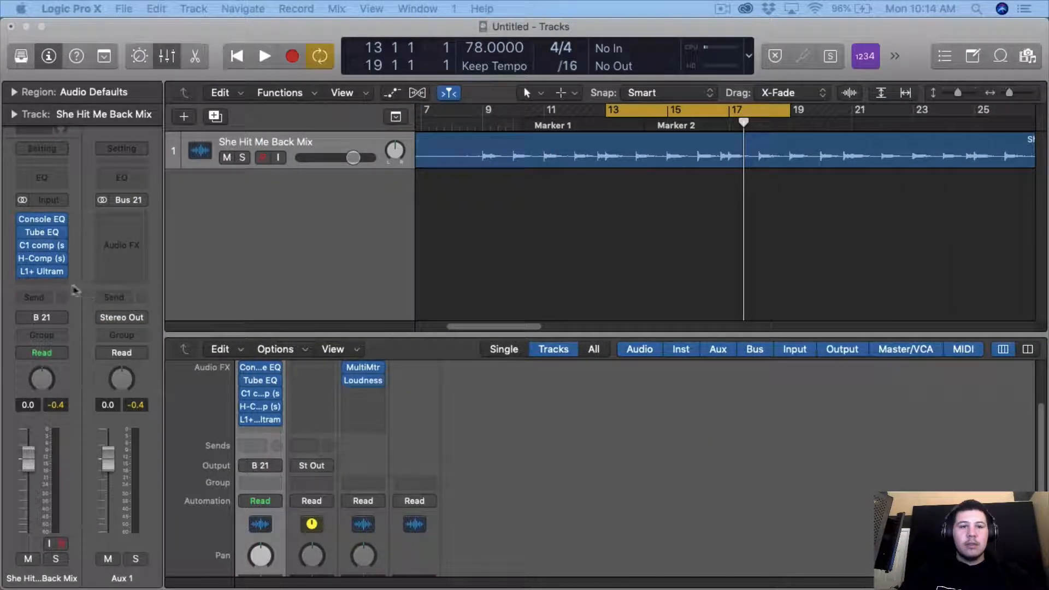
# - Insert the iZotope Ozone 8 Elements Audio Unit after the L1+ Ultramaximizer on the She Hit Me Back Mix channel
pyautogui.click(64, 283)
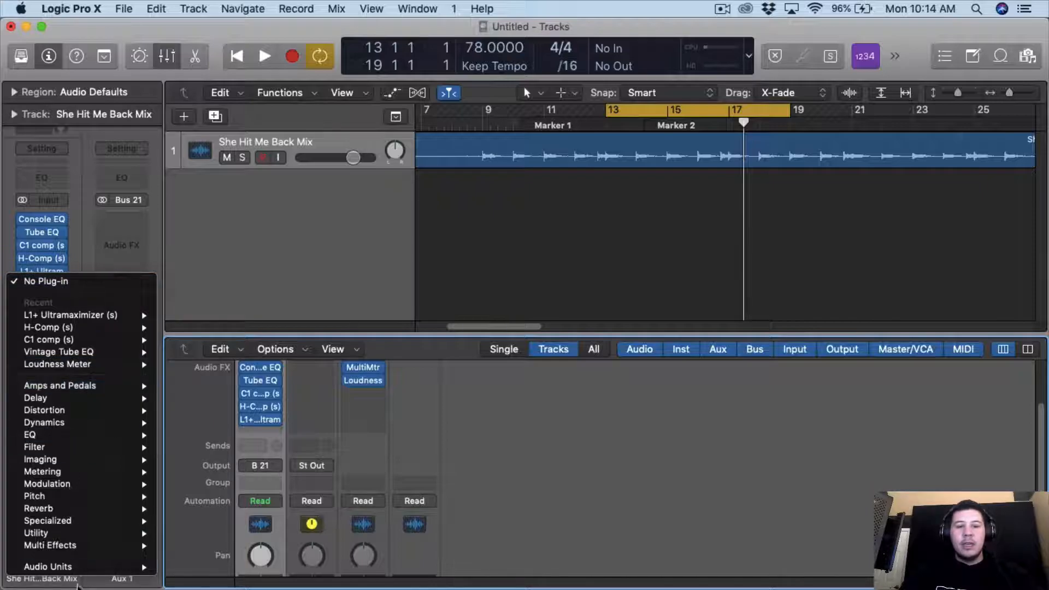
pyautogui.moveTo(115, 567)
pyautogui.moveTo(242, 492)
pyautogui.moveTo(323, 492)
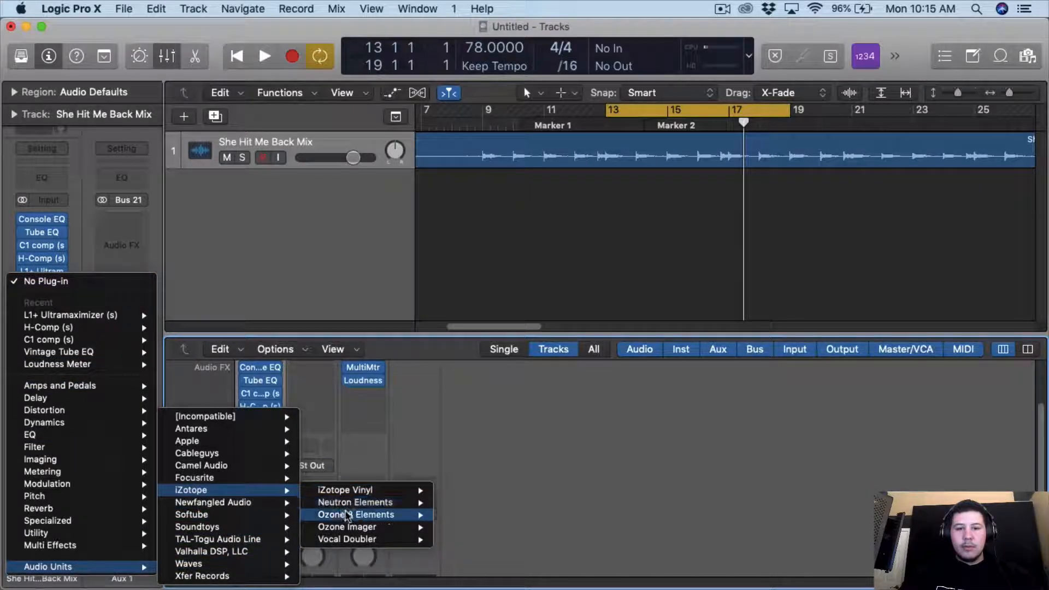
pyautogui.moveTo(382, 514)
pyautogui.click(481, 515)
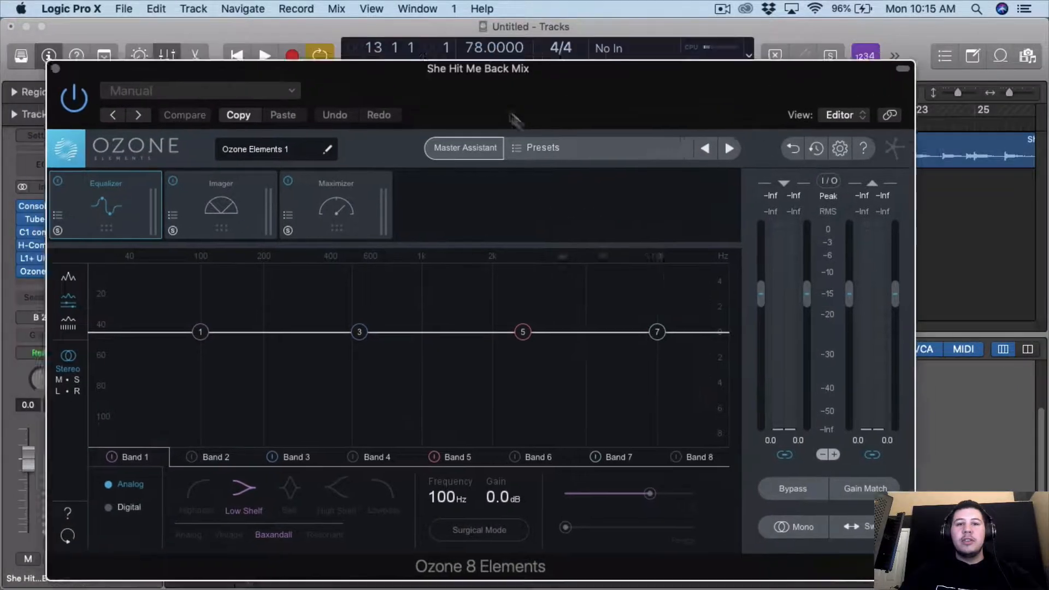
# - Extend the cycle area to start at bar 12, moving the Ozone window out of the way and back
pyautogui.moveTo(514, 119); pyautogui.dragTo(557, 176)
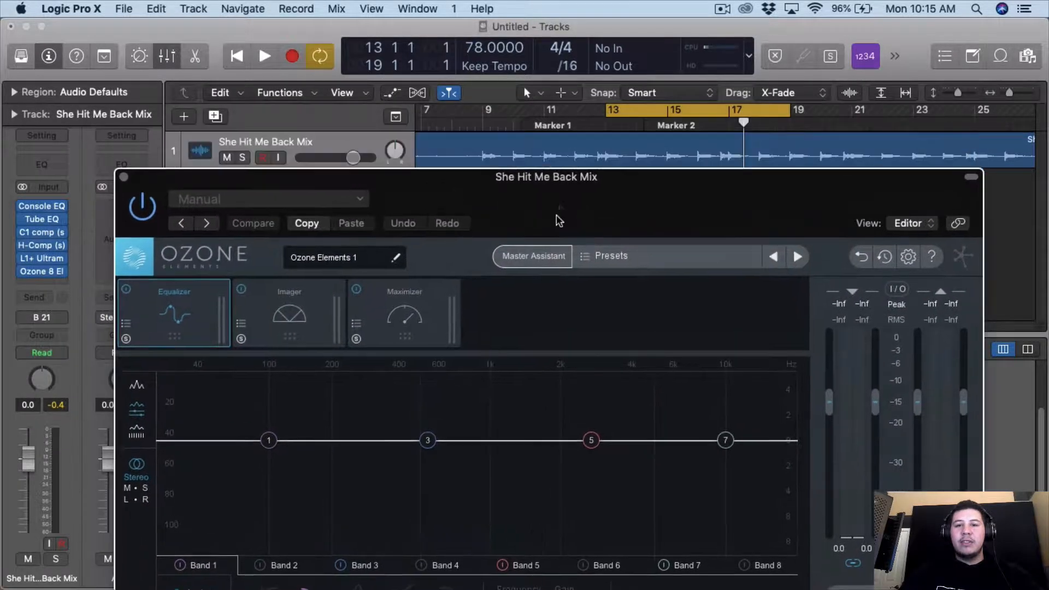
pyautogui.moveTo(608, 110); pyautogui.dragTo(578, 131)
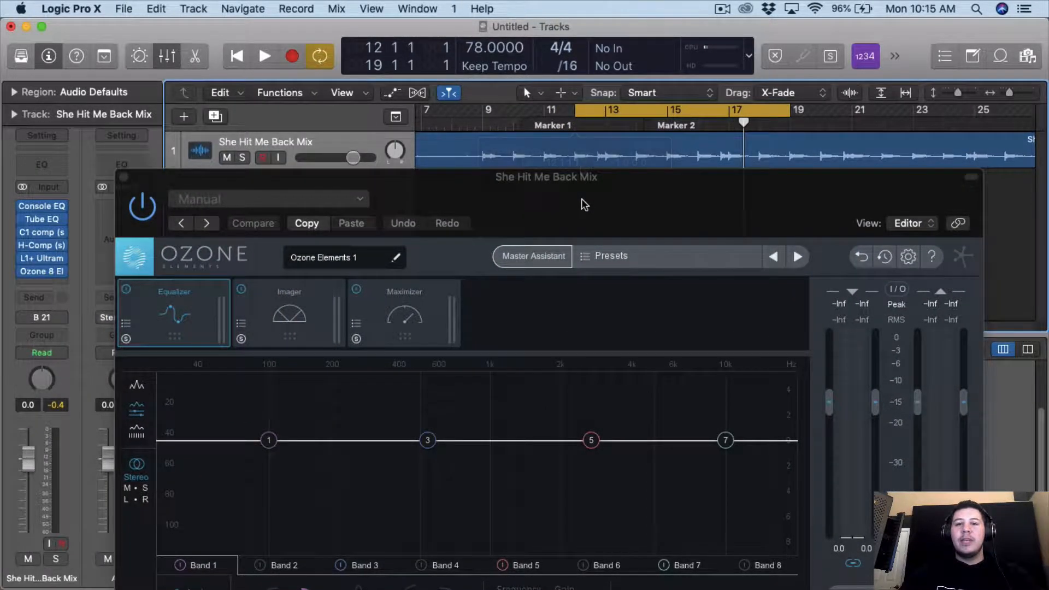
pyautogui.moveTo(585, 203); pyautogui.dragTo(571, 102)
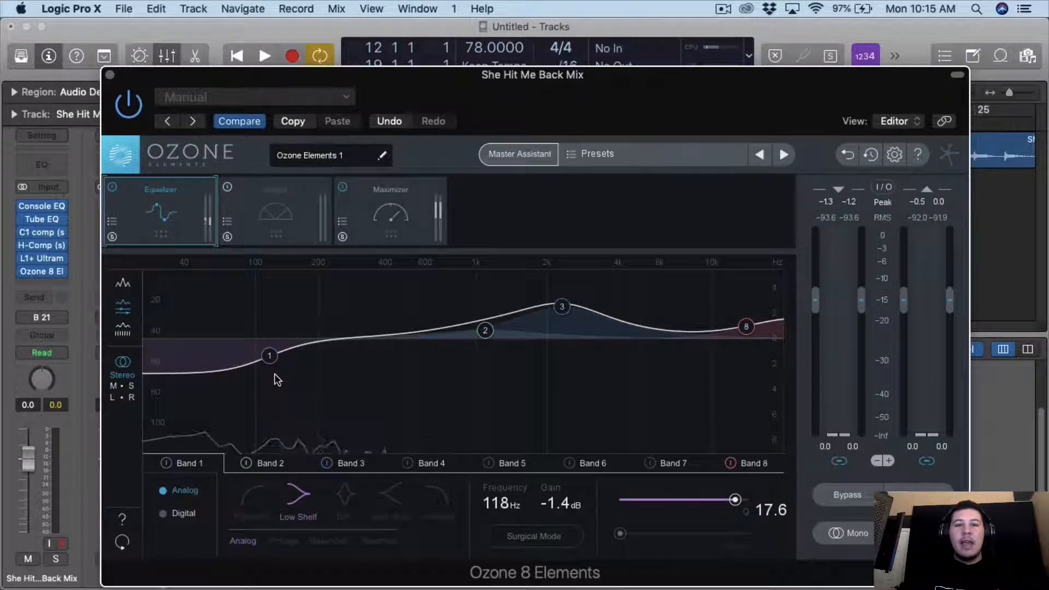
# - Look over Ozone's Imager and Maximizer modules, start playback and return to the Equalizer module
pyautogui.click(285, 225)
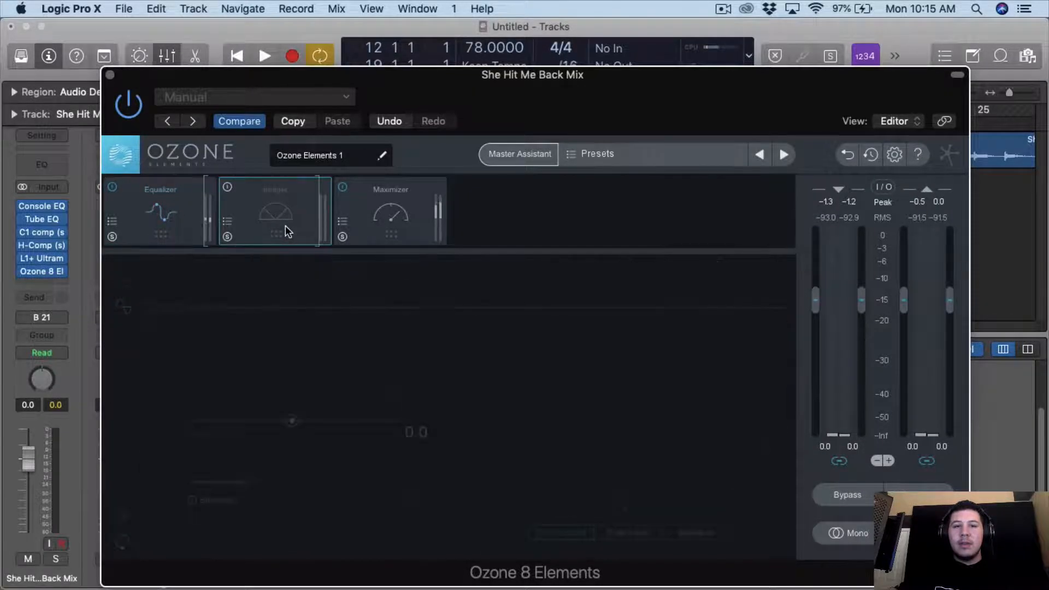
pyautogui.click(367, 212)
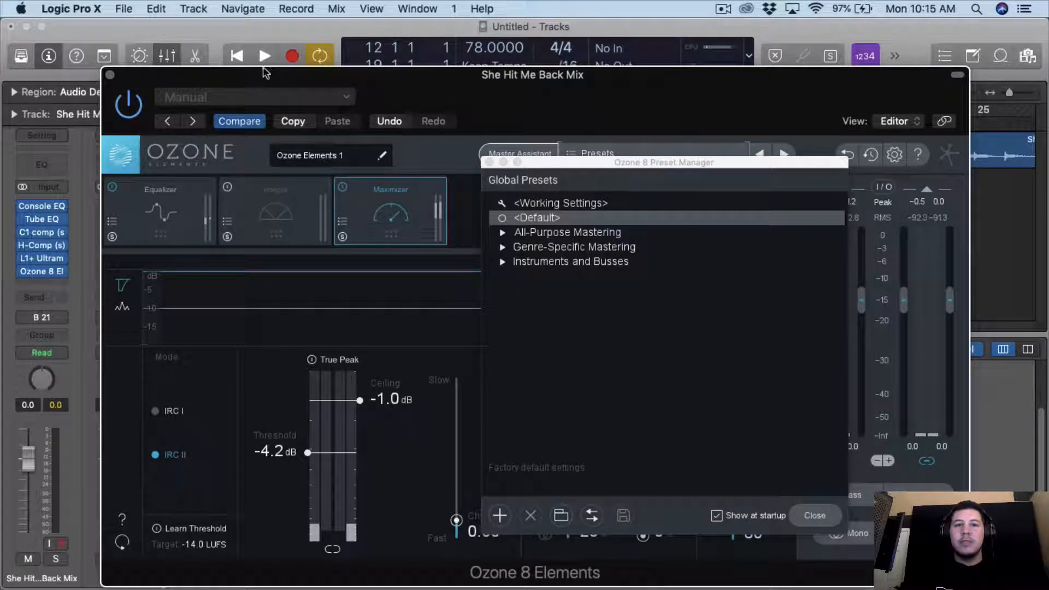
pyautogui.click(263, 57)
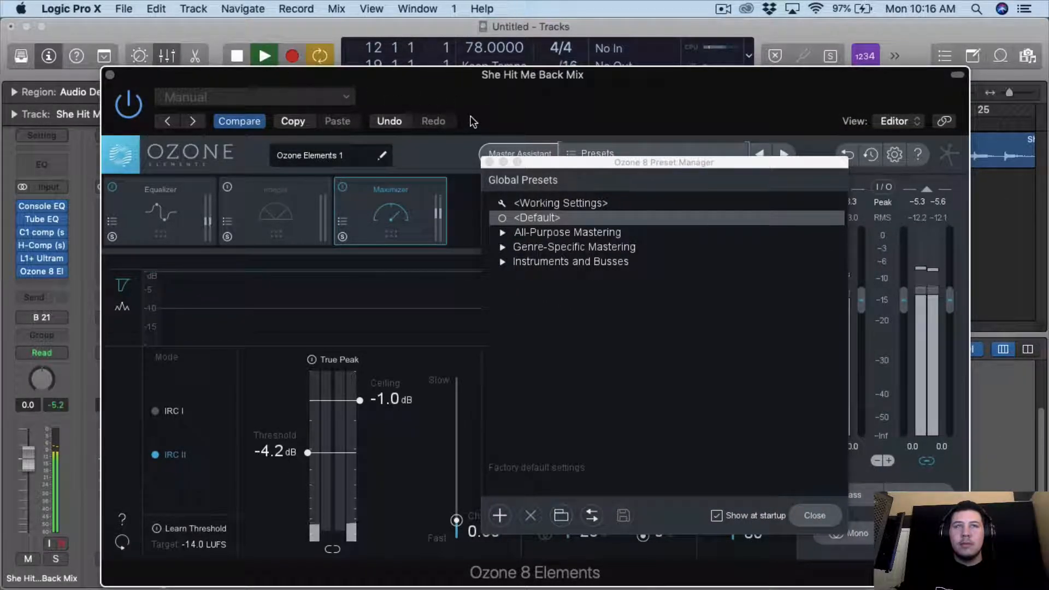
pyautogui.click(185, 223)
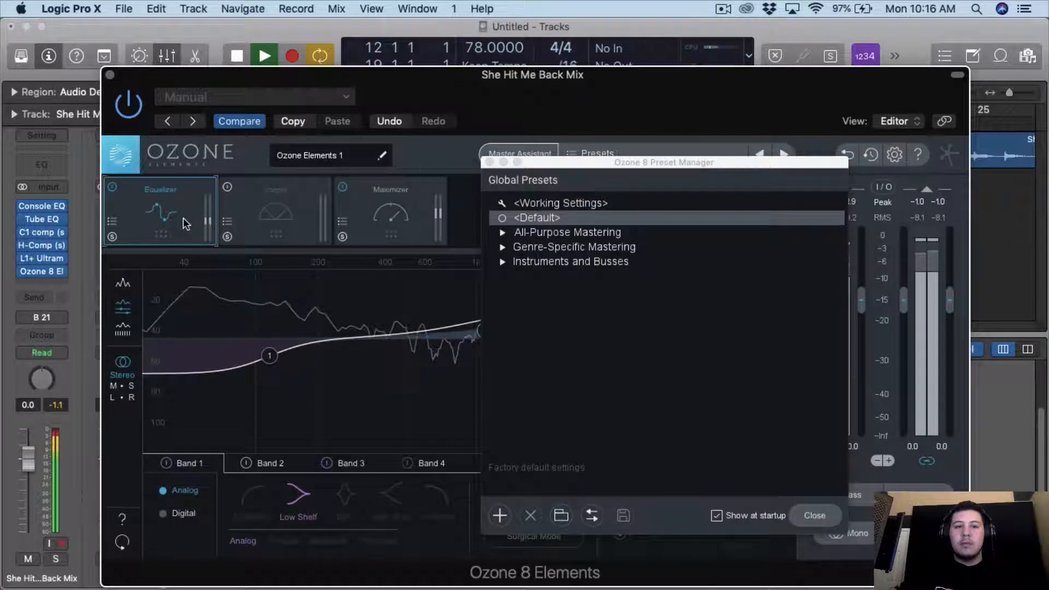
# - Compare the playing mix with Ozone's Equalizer module bypassed and enabled, then move and close the Preset Manager
pyautogui.moveTo(639, 162); pyautogui.dragTo(852, 46)
pyautogui.click(112, 186)
pyautogui.click(112, 187)
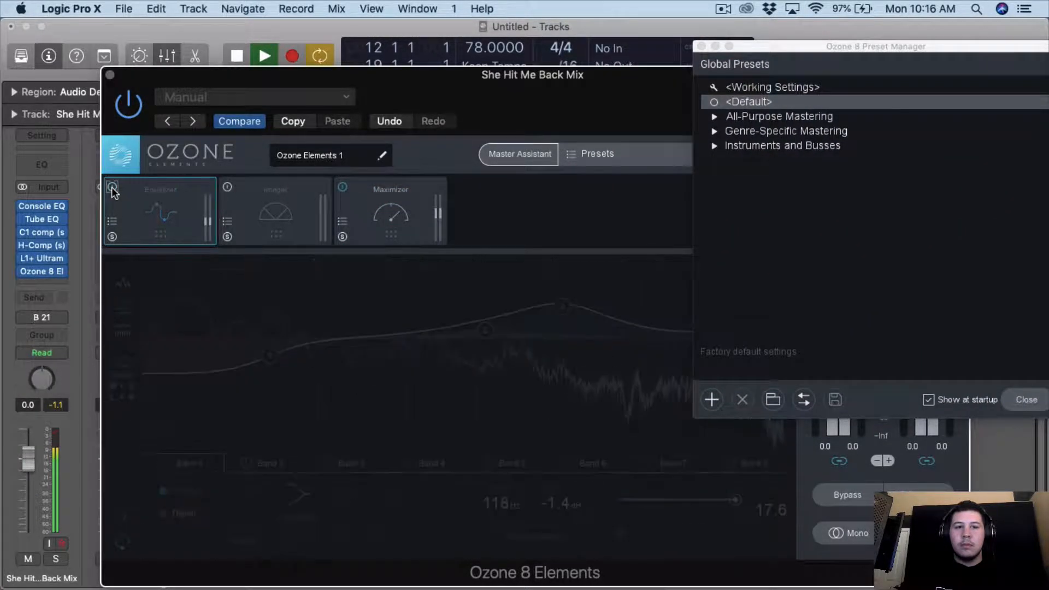
pyautogui.click(112, 187)
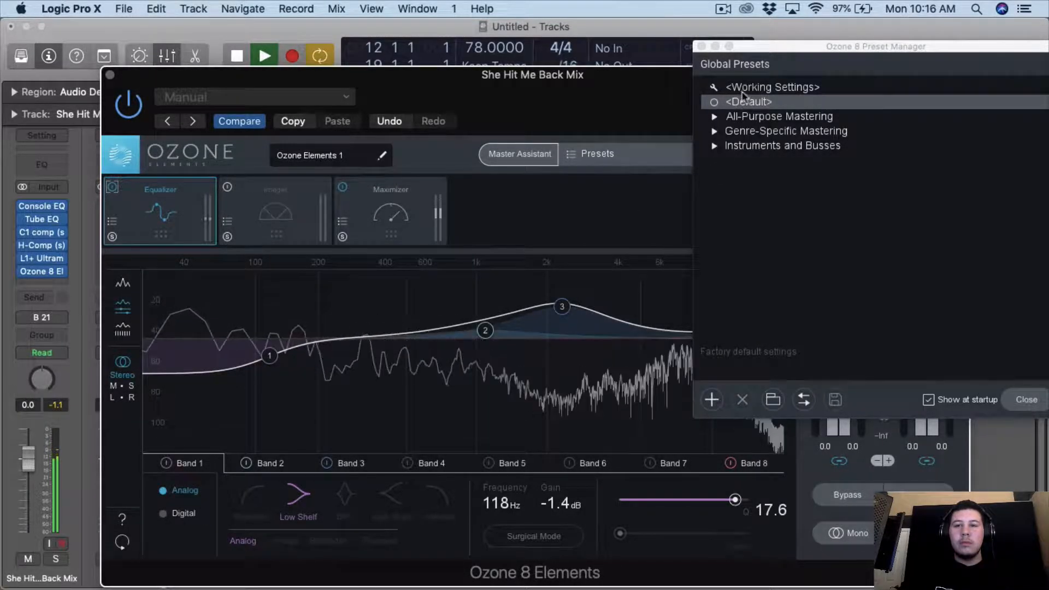
pyautogui.moveTo(764, 50); pyautogui.dragTo(131, 245)
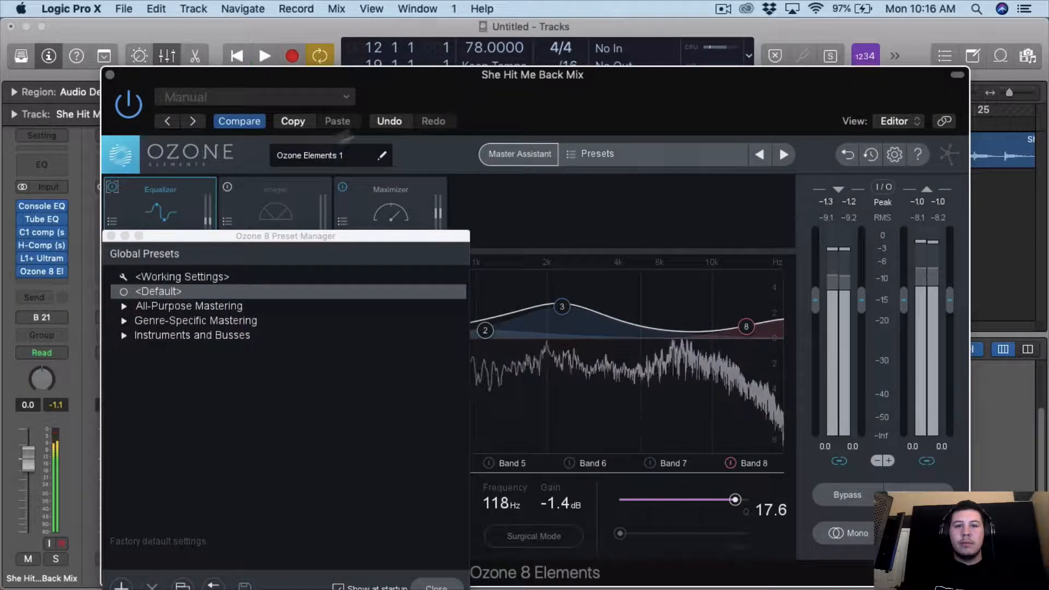
pyautogui.click(111, 235)
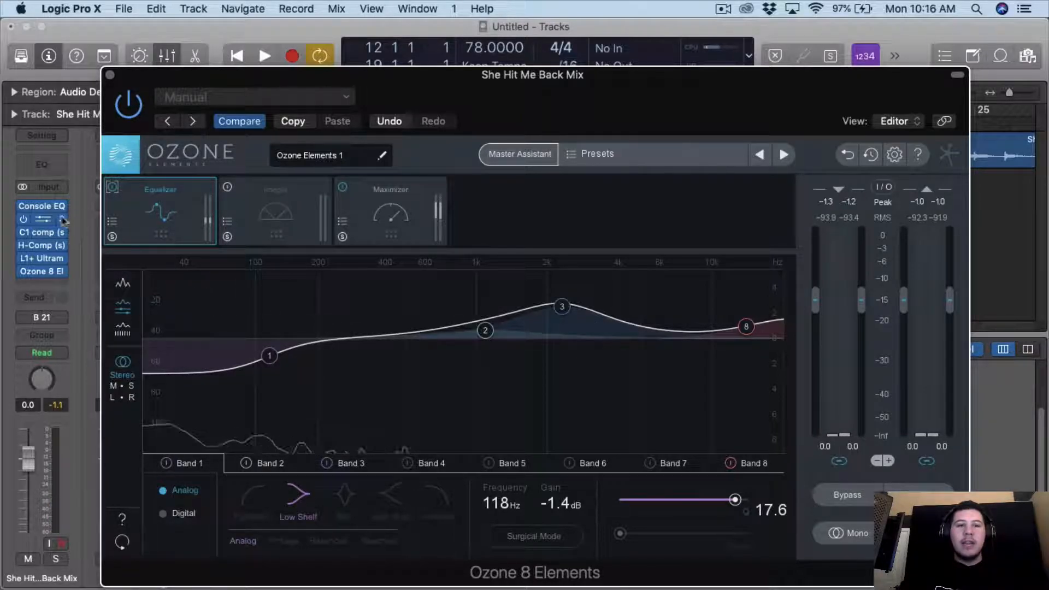
# - Check the Vintage Console EQ, then load Ozone's Adaptive Dynamics preset from the All-Purpose Mastering group
pyautogui.click(42, 206)
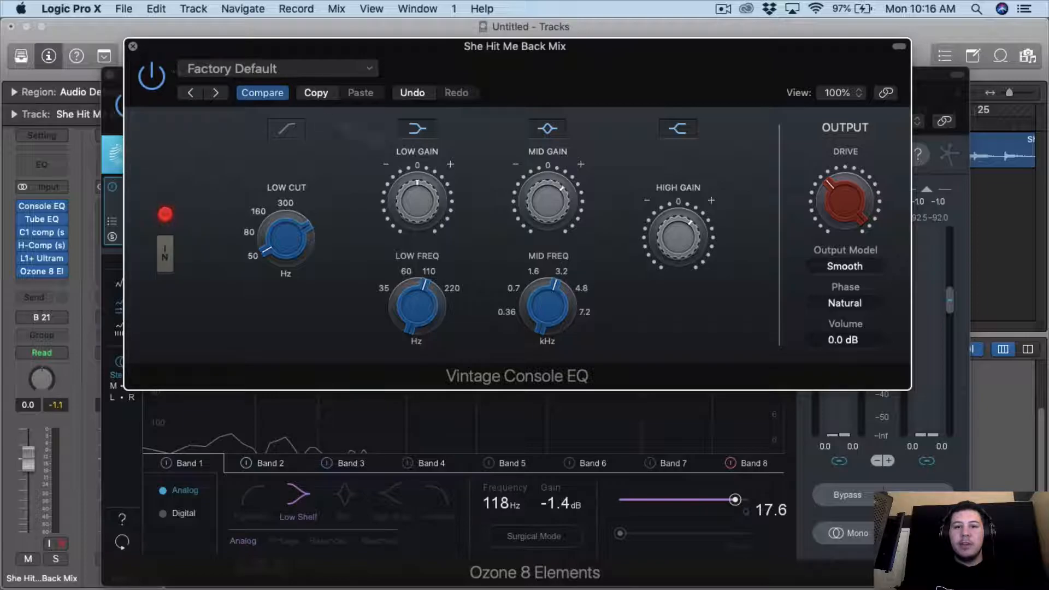
pyautogui.press('super+w')
pyautogui.click(590, 159)
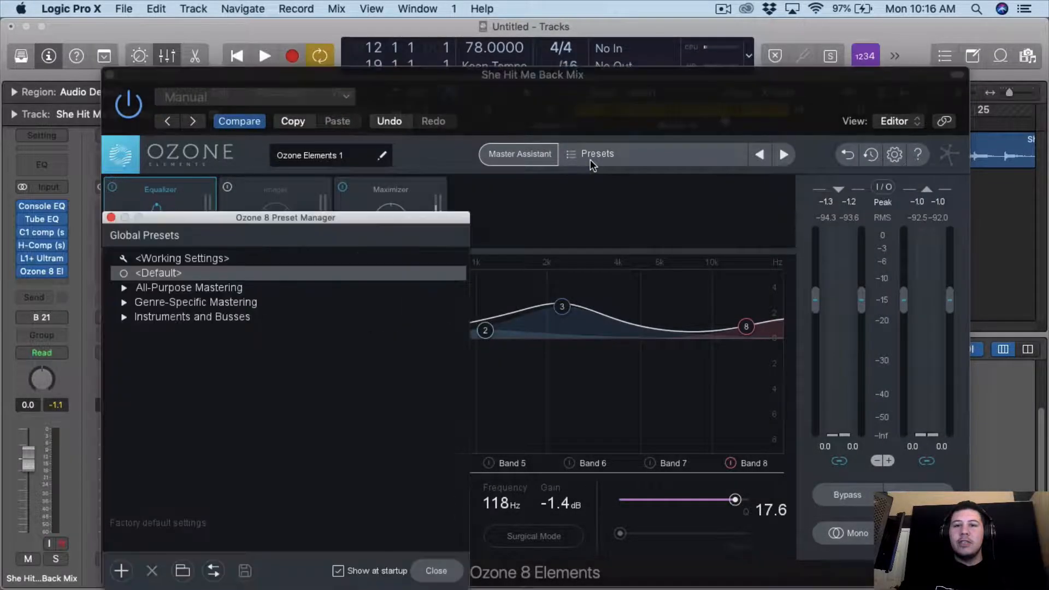
pyautogui.click(141, 278)
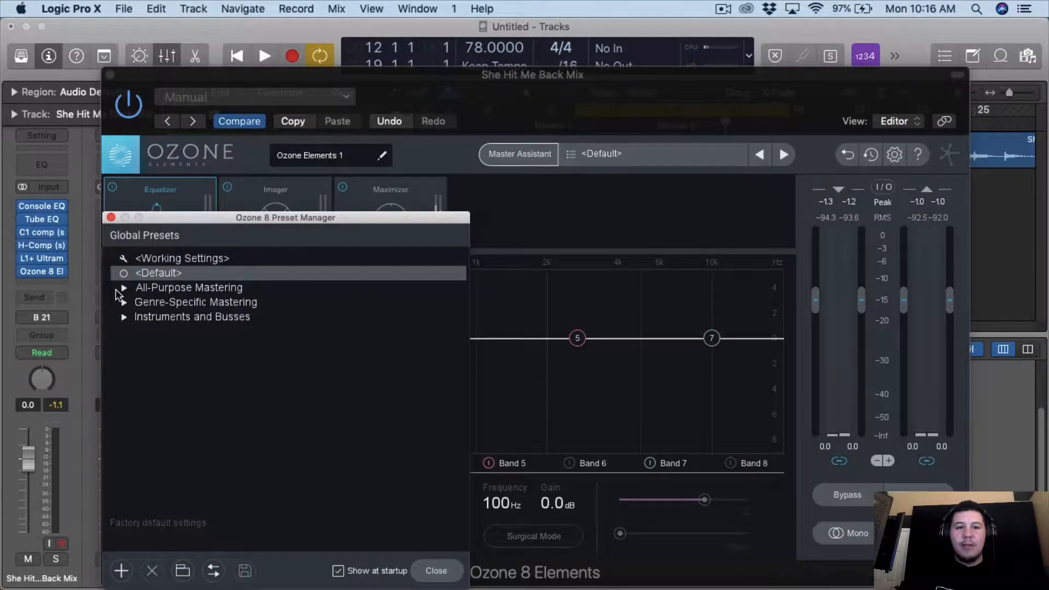
pyautogui.click(123, 288)
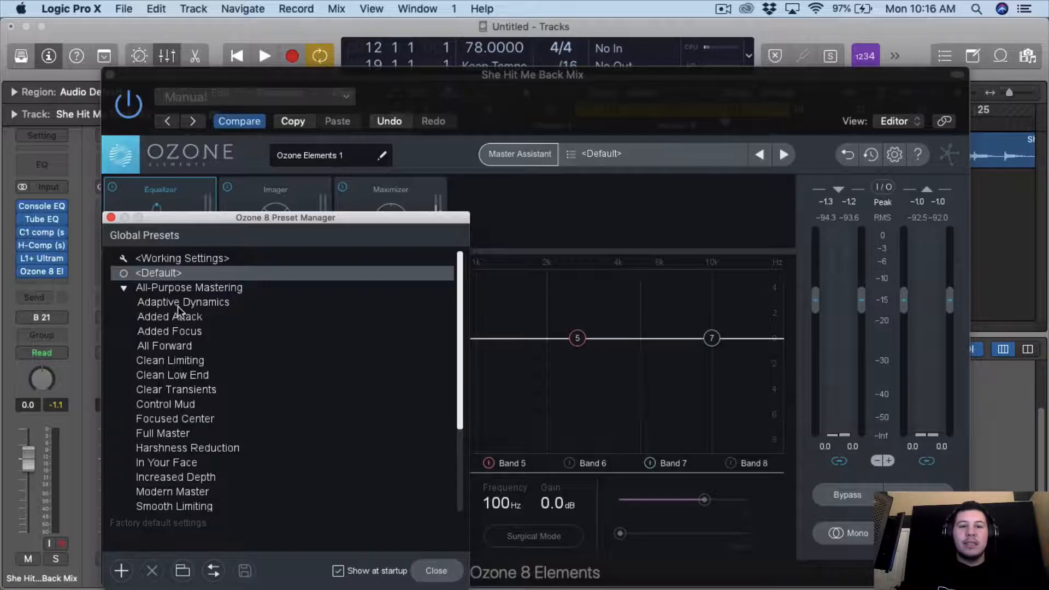
pyautogui.click(178, 304)
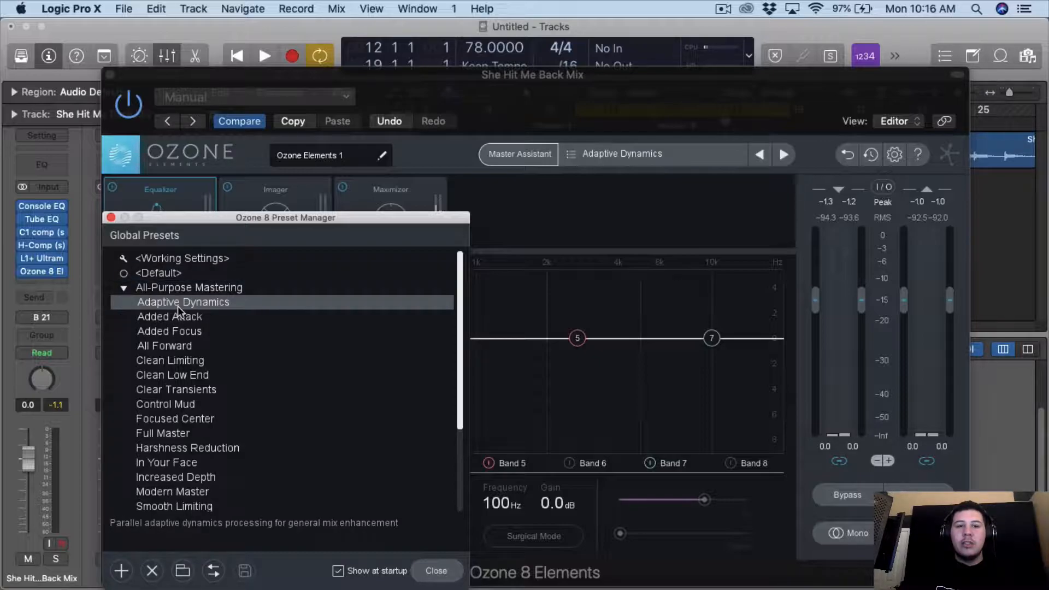
pyautogui.click(178, 306)
pyautogui.press('Right')
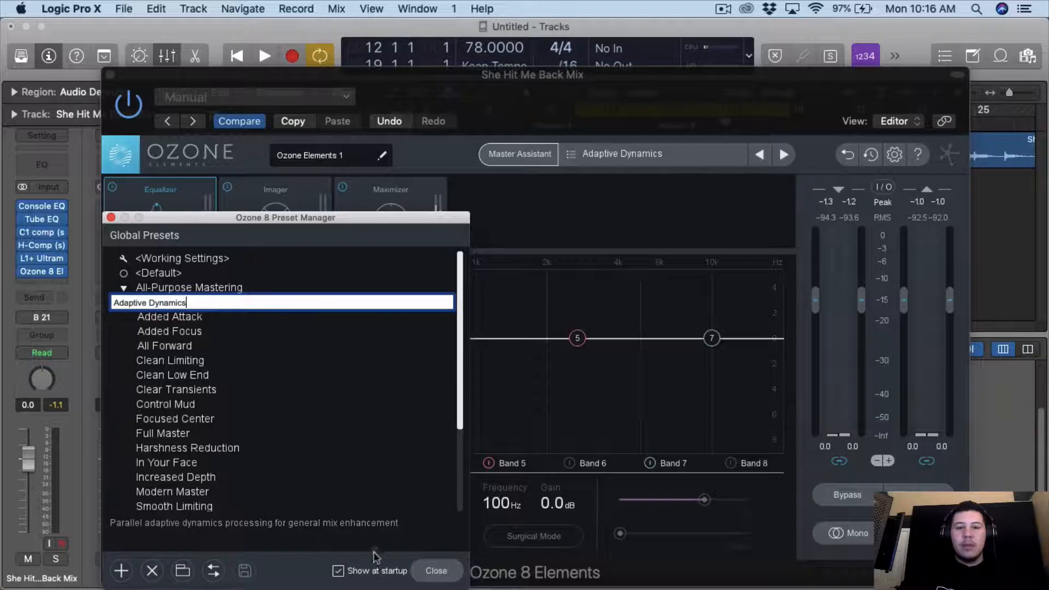
pyautogui.moveTo(317, 219); pyautogui.dragTo(401, 181)
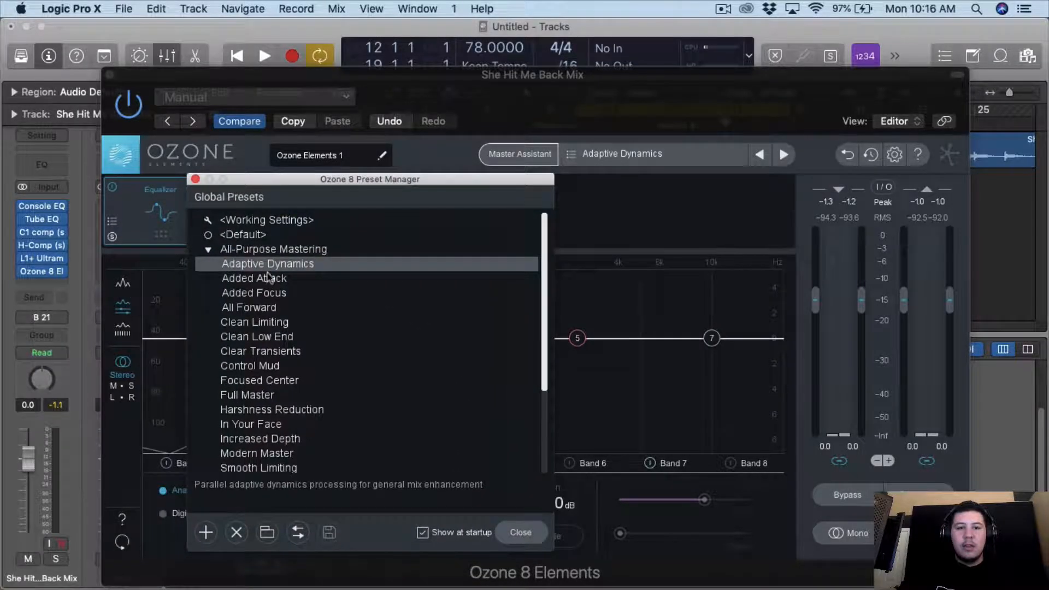
pyautogui.click(196, 180)
# - Raise the Ozone Maximizer threshold, then lower it to about -7.0 dB while watching the Loudness Meter
pyautogui.click(391, 213)
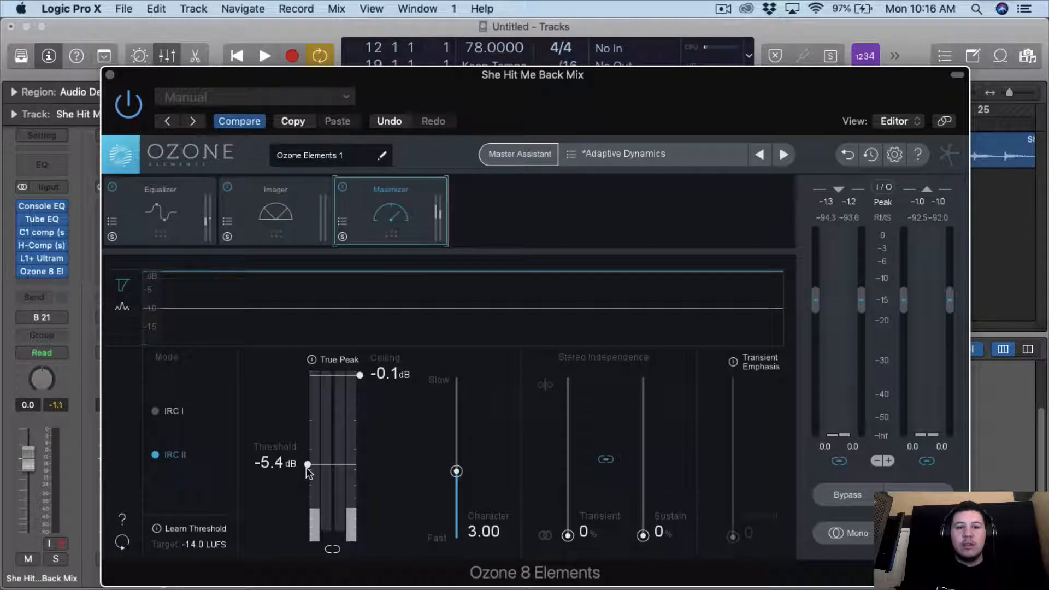
pyautogui.moveTo(307, 469); pyautogui.dragTo(309, 422)
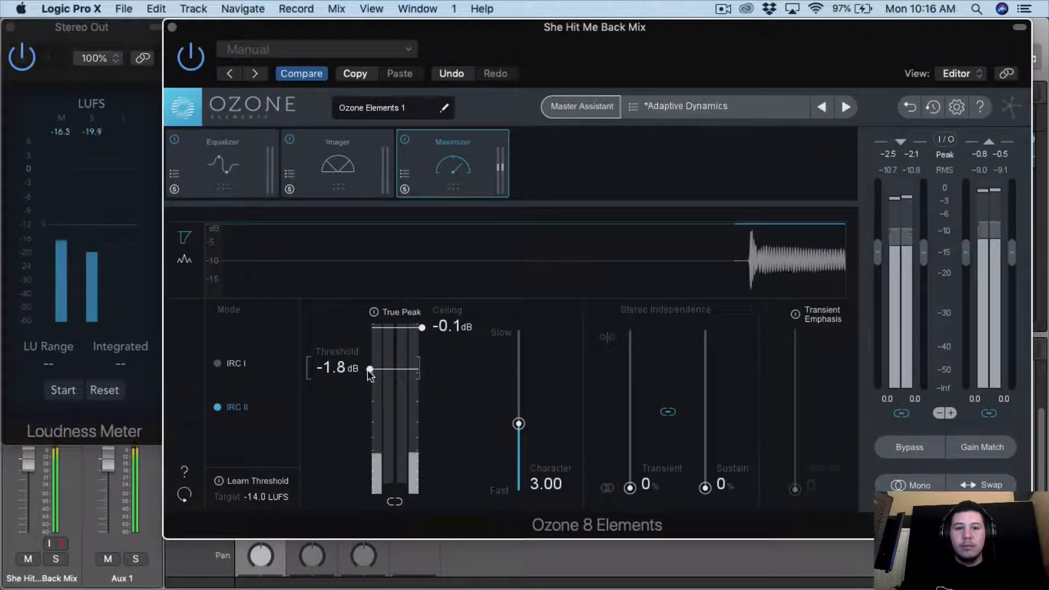
pyautogui.moveTo(367, 370); pyautogui.dragTo(367, 429)
# - Move the Ozone window aside, turn off the cycle area, and bring the window back beside the Loudness Meter
pyautogui.moveTo(719, 27); pyautogui.dragTo(701, 347)
pyautogui.click(648, 111)
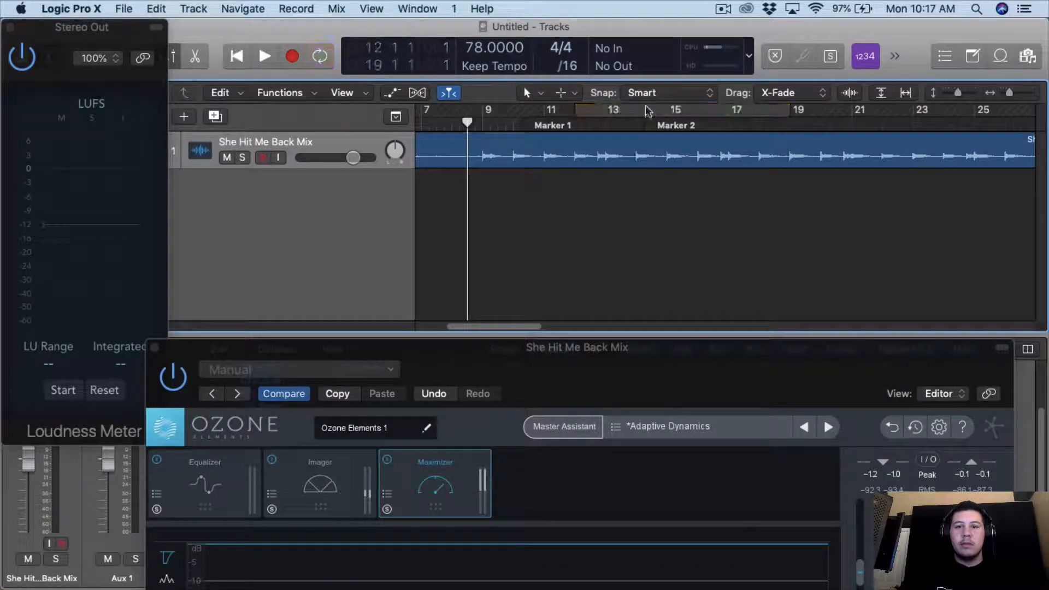
pyautogui.moveTo(628, 348); pyautogui.dragTo(653, 29)
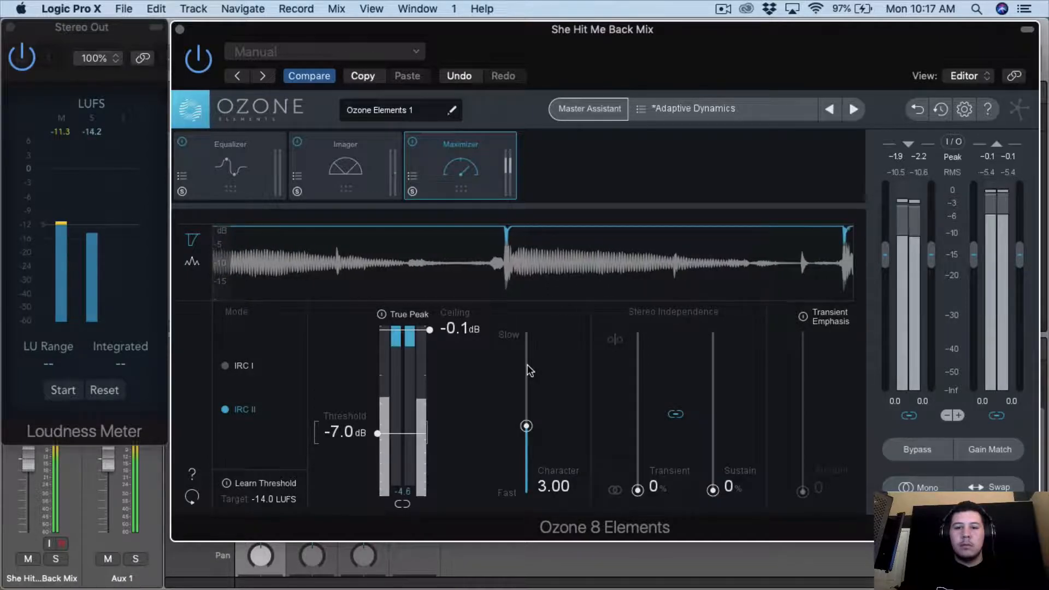
# - Make Band 1 of Ozone's Equalizer a flat highpass at 20.0 Hz, then close the Ozone window
pyautogui.scroll(-1, 528, 366)
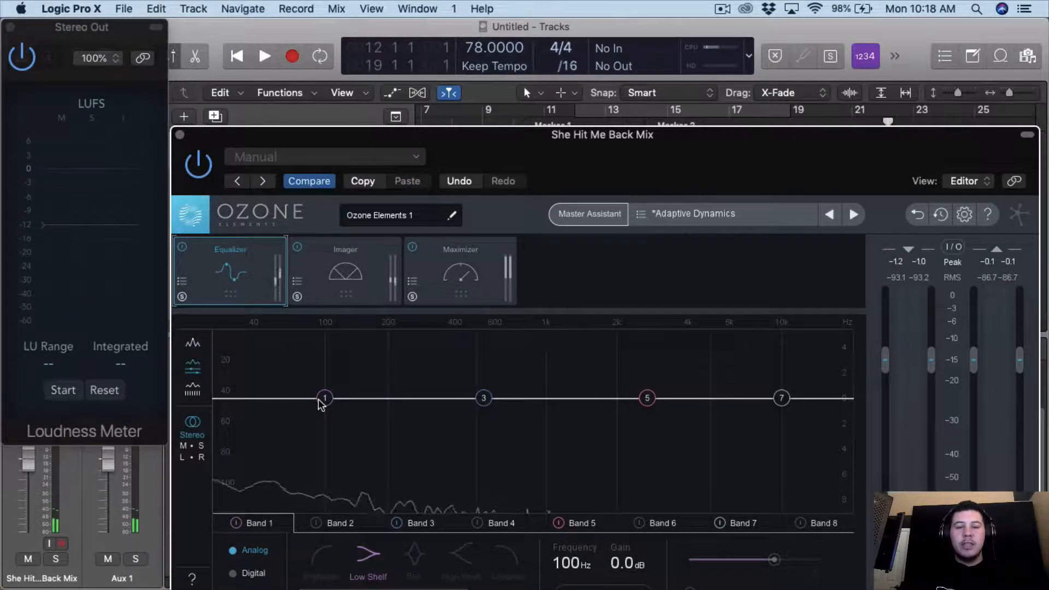
pyautogui.moveTo(321, 404); pyautogui.dragTo(243, 509)
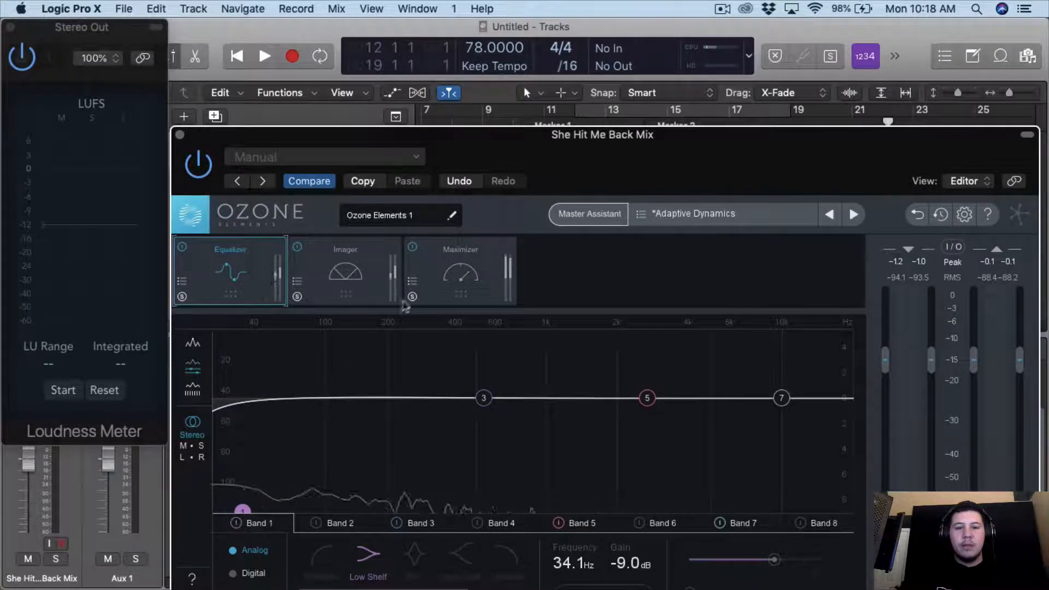
pyautogui.moveTo(529, 136); pyautogui.dragTo(580, 47)
pyautogui.click(247, 451)
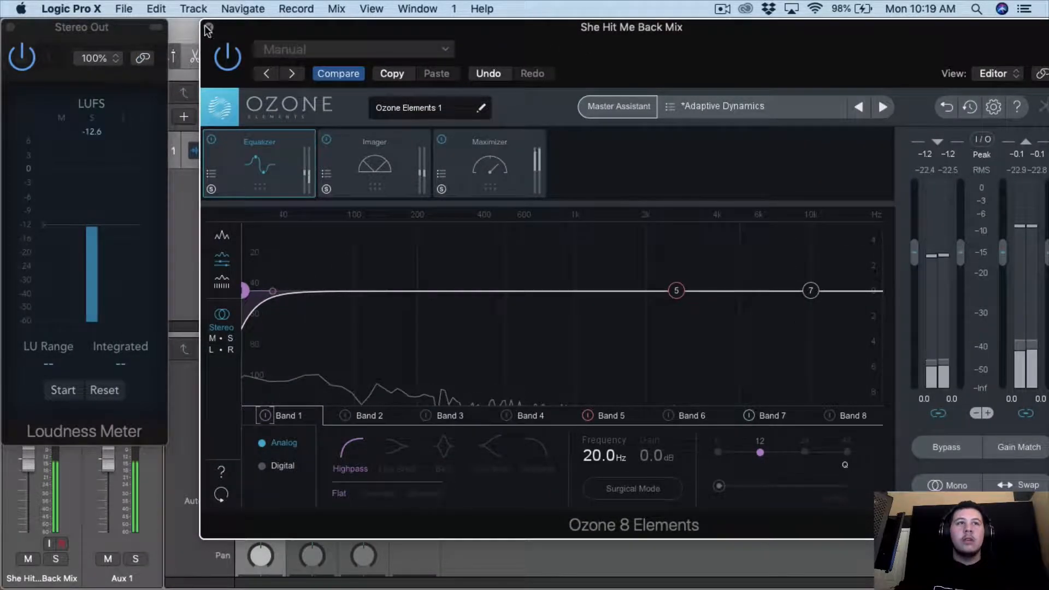
pyautogui.click(209, 27)
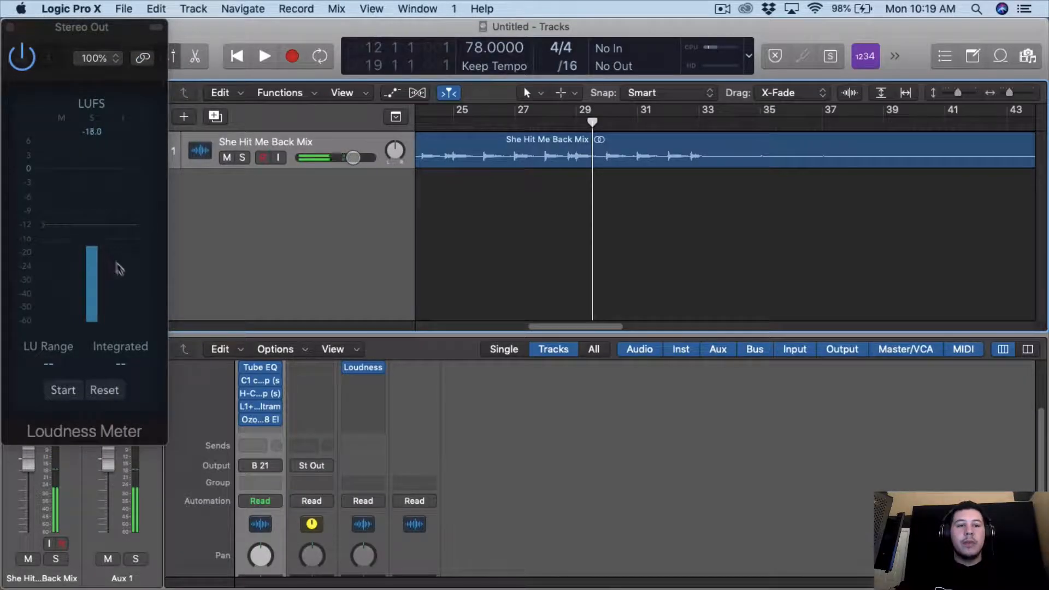
# - Go back to the start of the song and enlarge the Tracks area by shrinking the mixer
pyautogui.hscroll(-8, 581, 164)
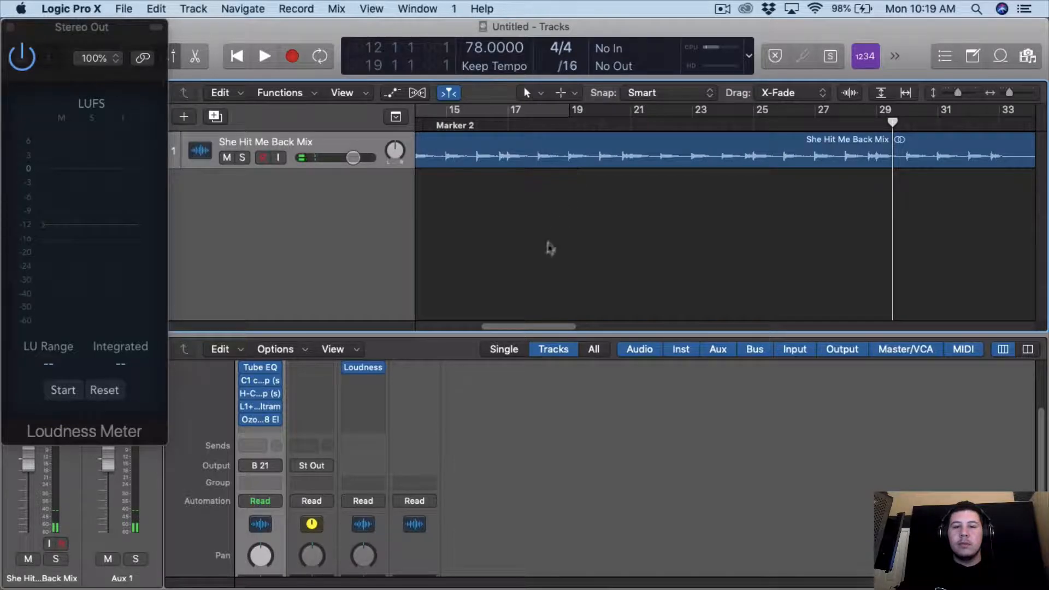
pyautogui.hscroll(-7, 552, 246)
pyautogui.moveTo(636, 335); pyautogui.dragTo(611, 475)
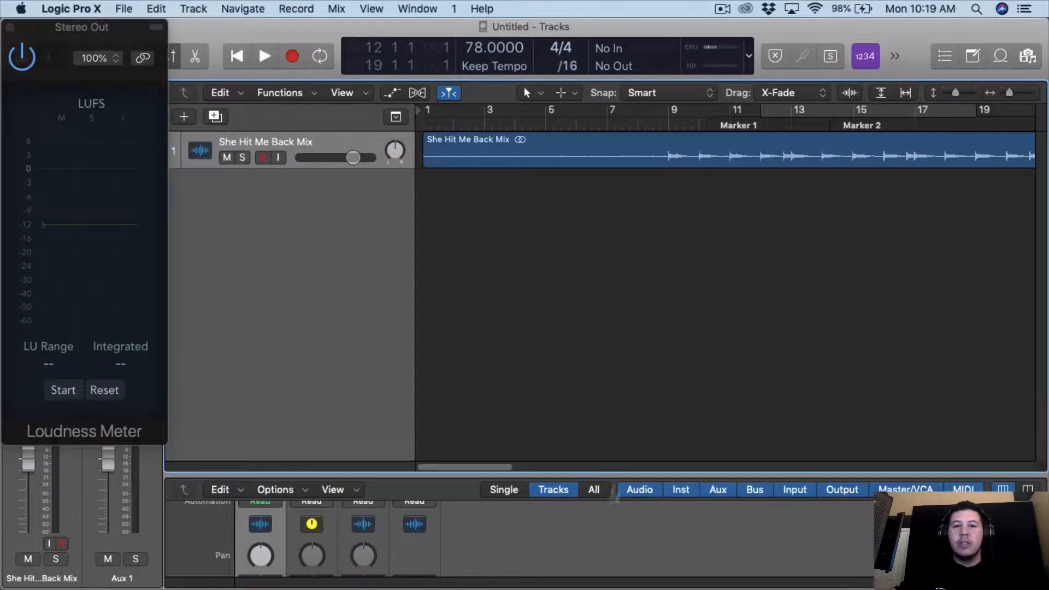
# - Play the mix from just before bar 9, moving the Loudness Meter off the channel strips to watch the levels
pyautogui.hscroll(3, 588, 219)
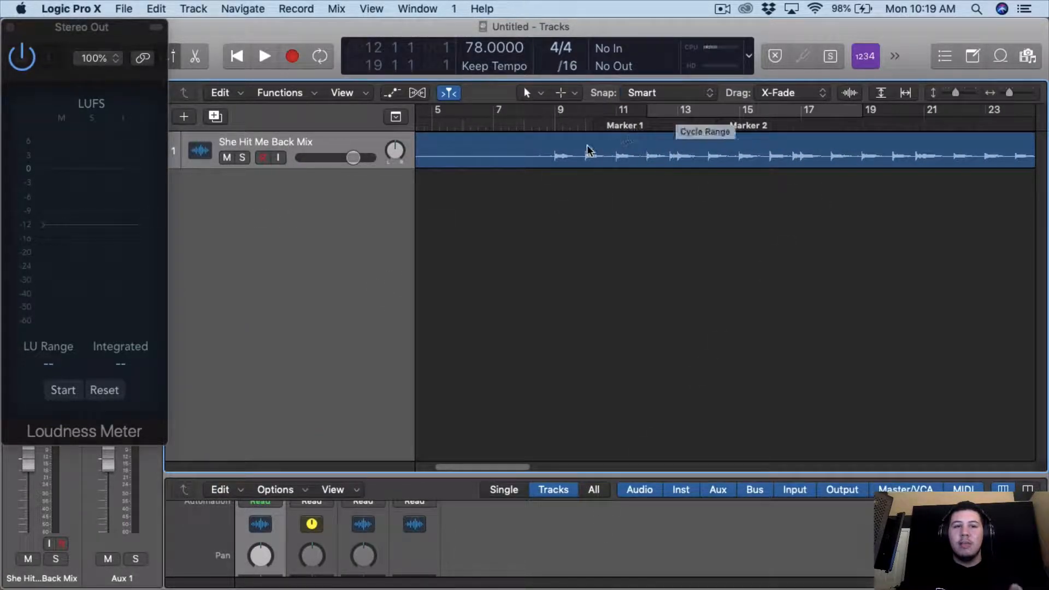
pyautogui.click(539, 127)
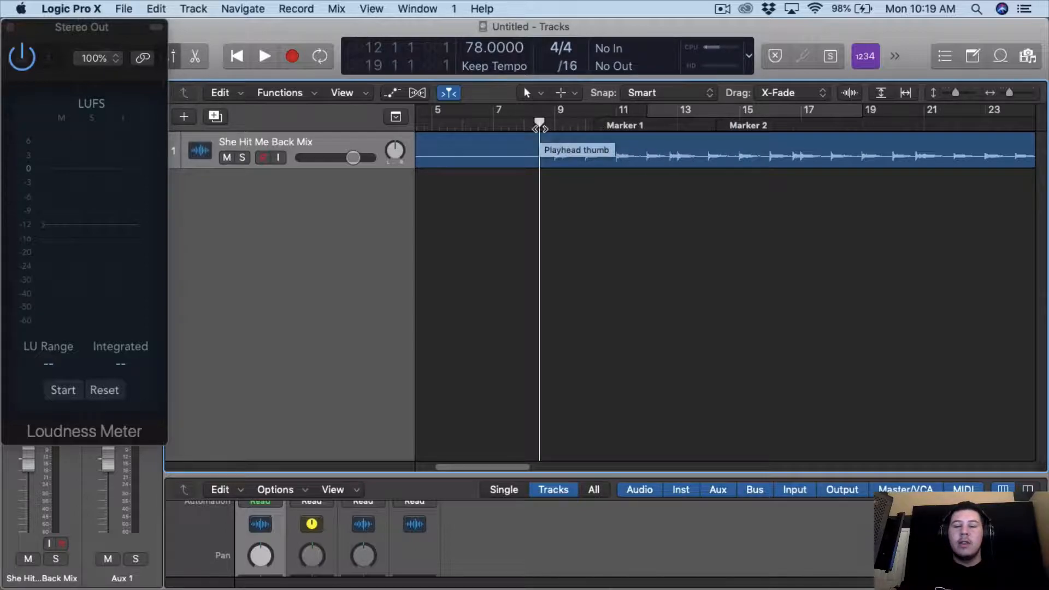
pyautogui.press('space')
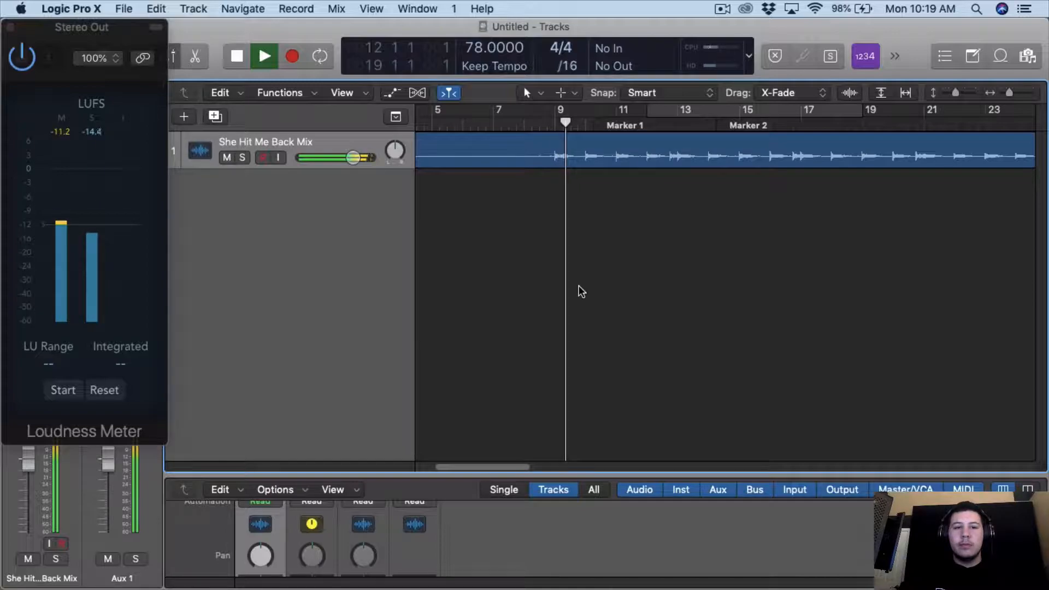
pyautogui.moveTo(146, 29); pyautogui.dragTo(532, 53)
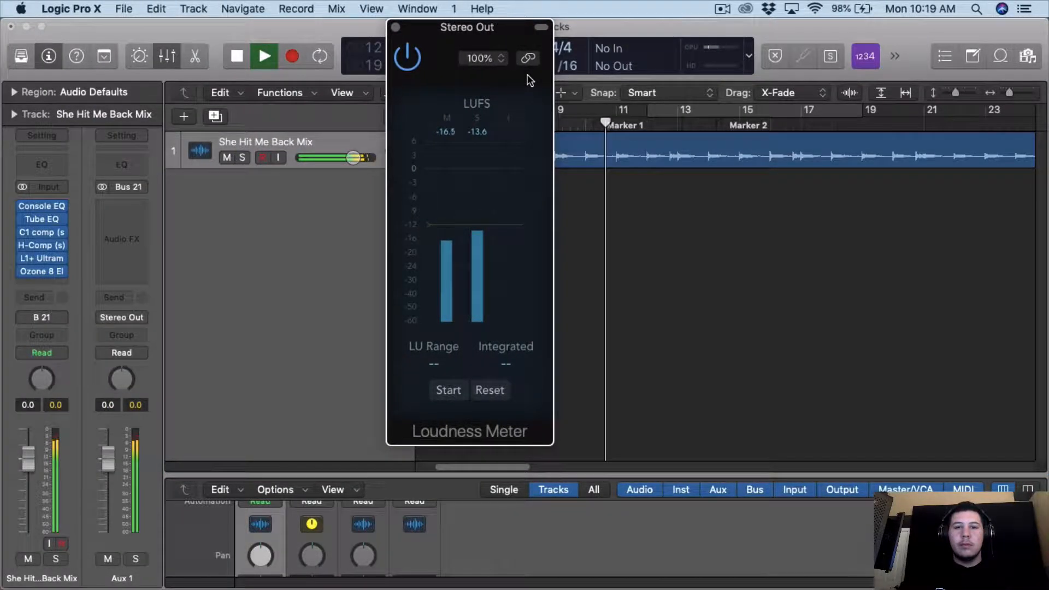
pyautogui.click(739, 285)
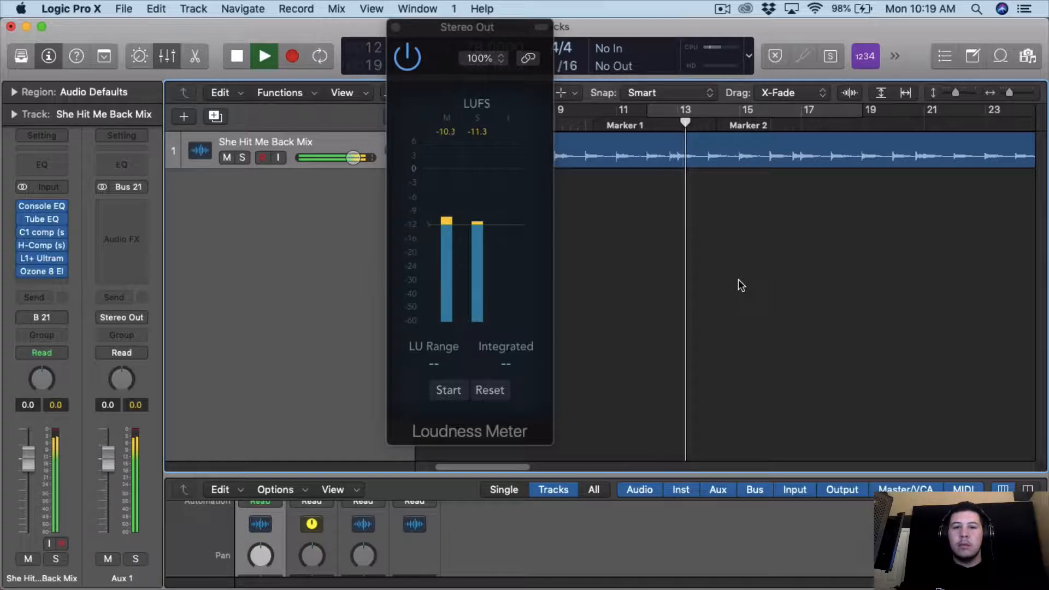
# - Raise the Ozone Maximizer threshold slightly during playback, then close the Ozone window
pyautogui.moveTo(42, 272)
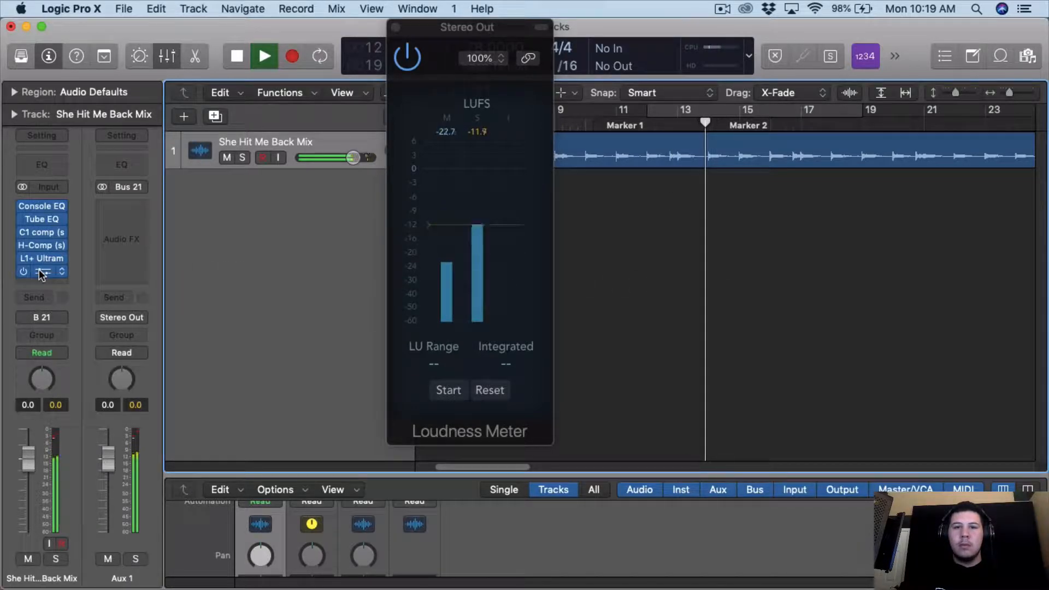
pyautogui.click(42, 271)
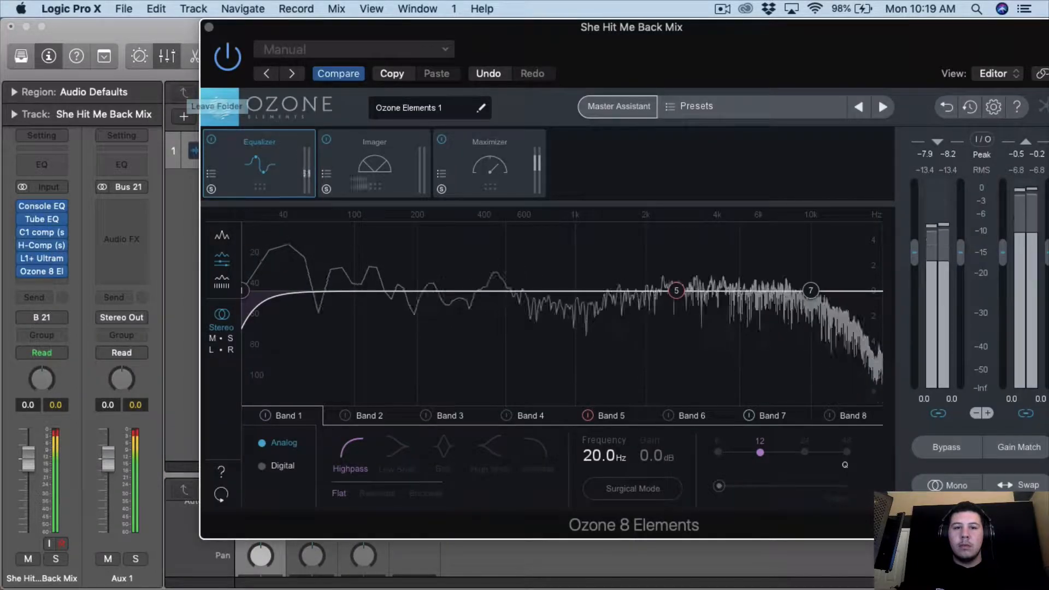
pyautogui.click(490, 164)
pyautogui.moveTo(413, 432); pyautogui.dragTo(413, 428)
pyautogui.click(209, 27)
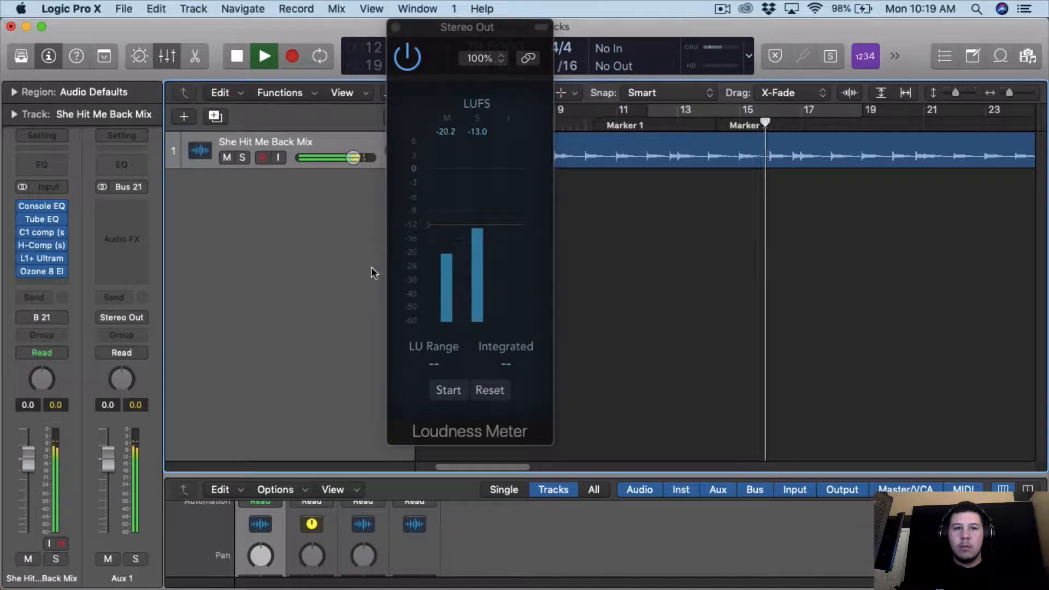
# - Stop playback and close the Loudness Meter window
pyautogui.press('space')
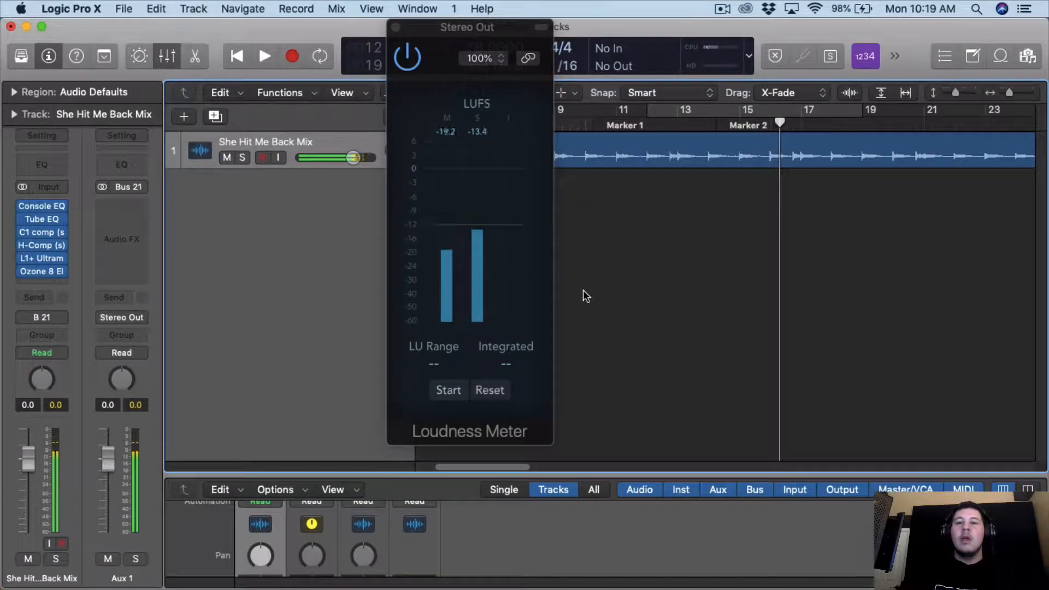
pyautogui.click(418, 9)
pyautogui.click(419, 28)
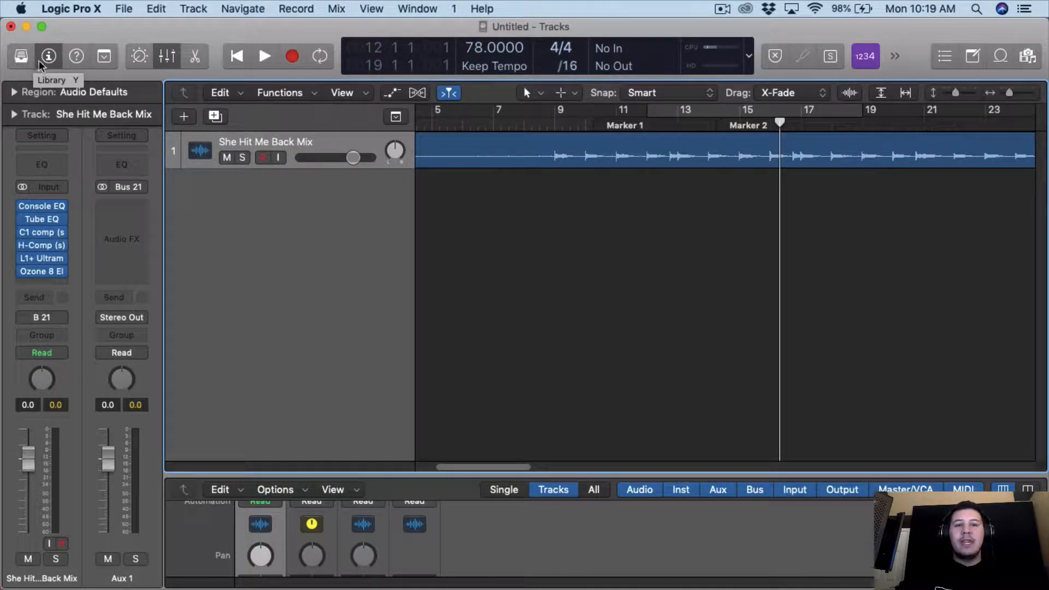
# - Hide the inspector and set the cycle range over the whole She Hit Me Back Mix region, from bar 1 to bar 46
pyautogui.click(49, 57)
pyautogui.moveTo(1010, 93); pyautogui.dragTo(1003, 95)
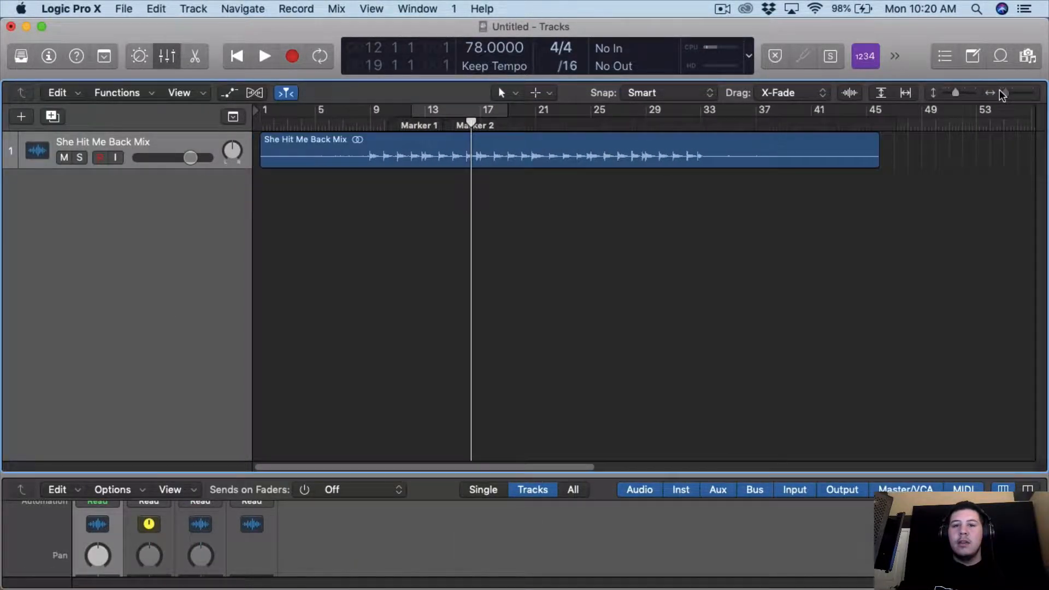
pyautogui.moveTo(876, 114); pyautogui.dragTo(265, 110)
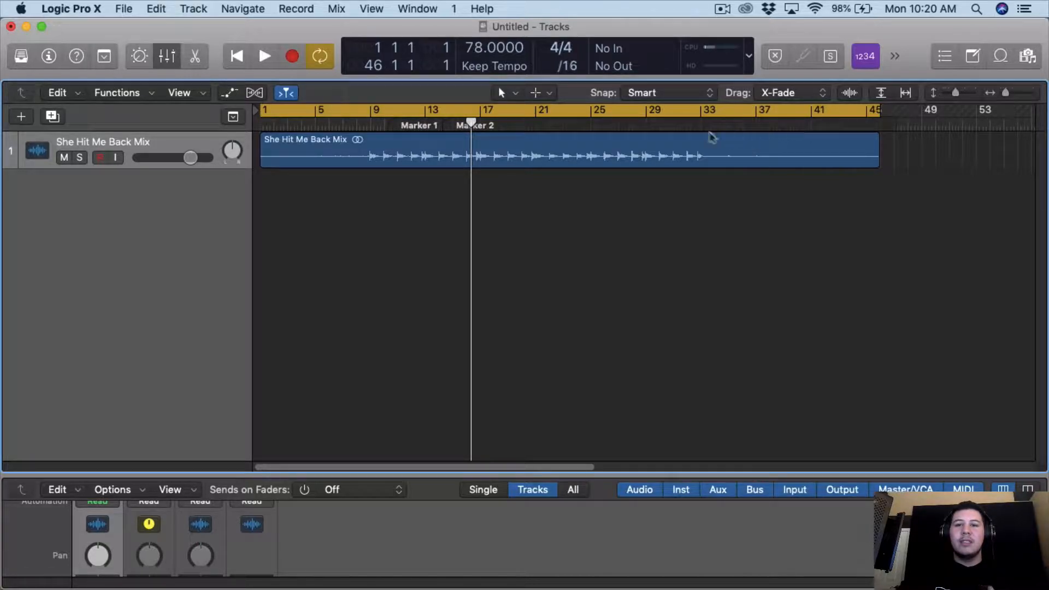
# - Turn off cycle mode and move the playhead to just before bar 31
pyautogui.click(685, 115)
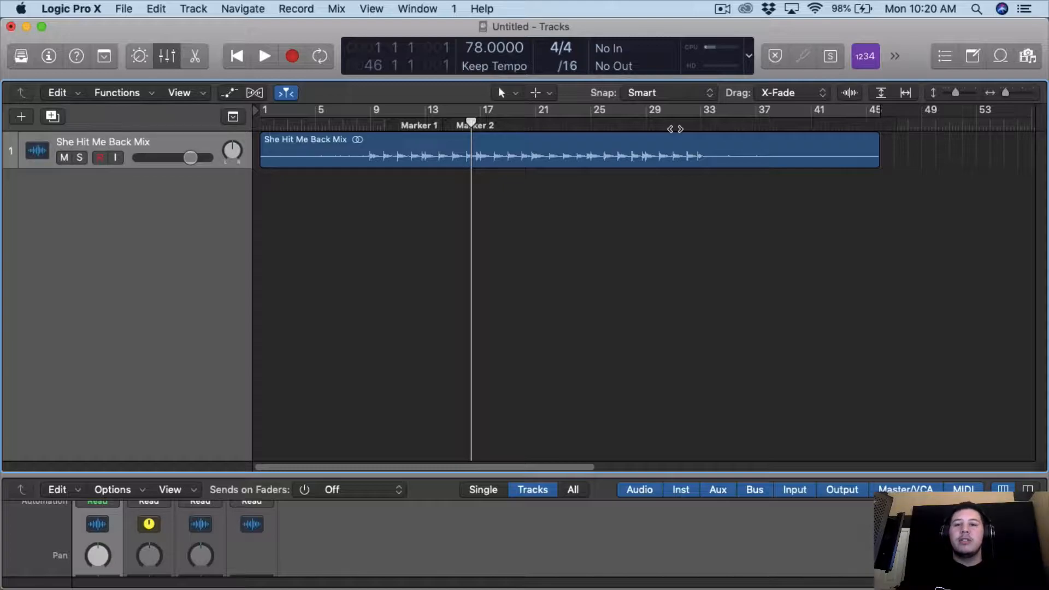
pyautogui.click(675, 128)
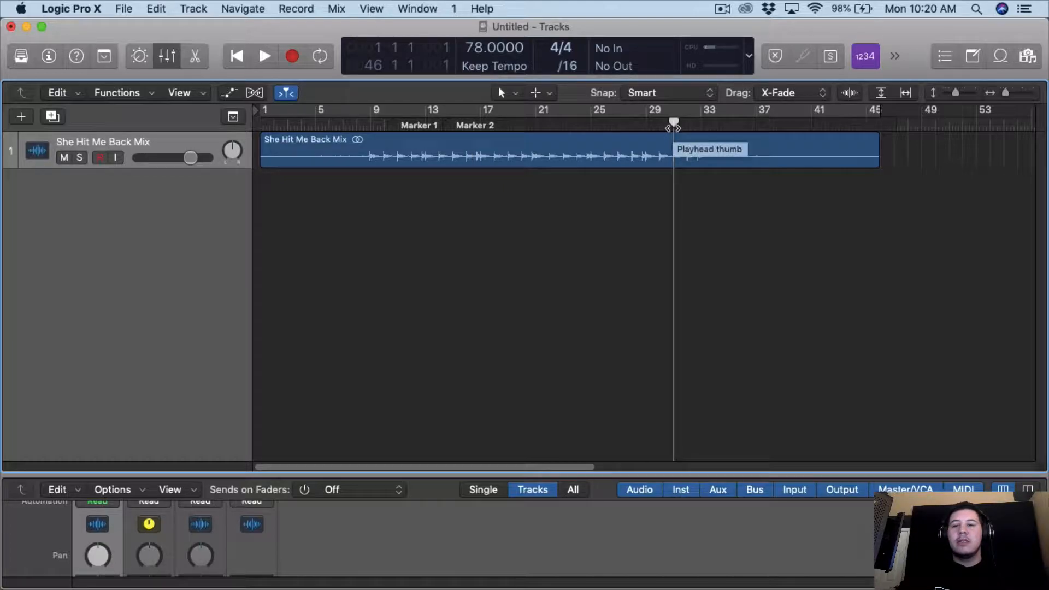
pyautogui.click(722, 9)
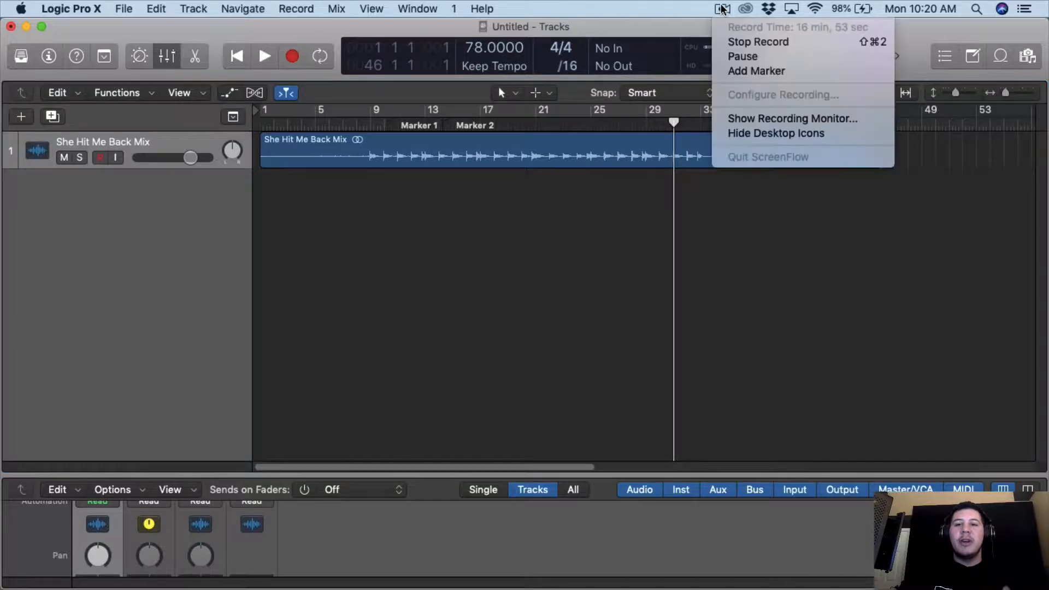
pyautogui.click(721, 56)
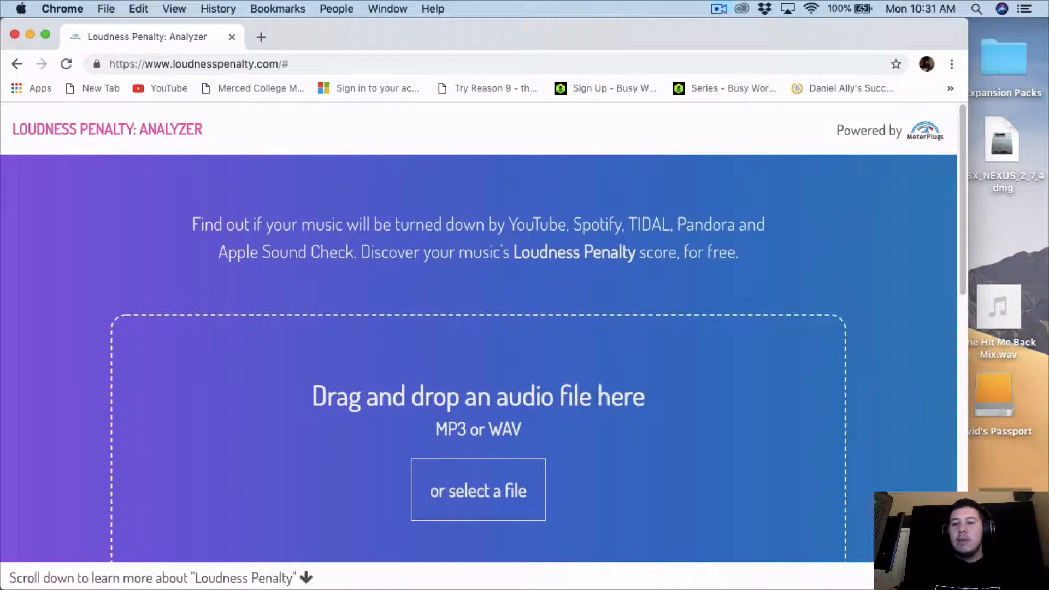
# - Analyze Hit Me Back Master.wav from the desktop in the Loudness Penalty analyzer and widen the browser window to read the streaming service scores
pyautogui.moveTo(999, 307); pyautogui.dragTo(511, 472)
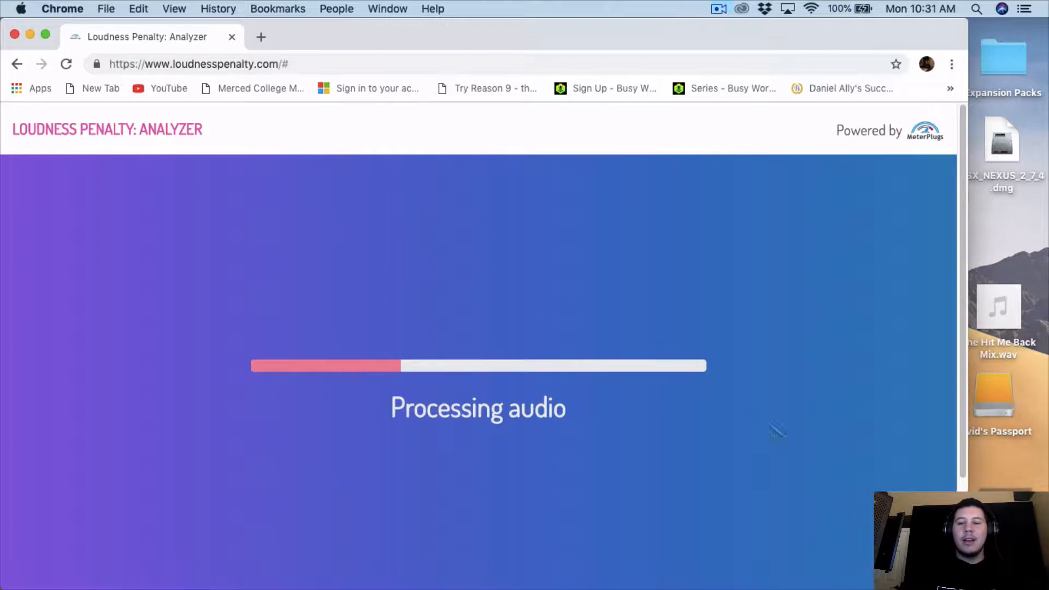
pyautogui.moveTo(968, 546); pyautogui.dragTo(1048, 549)
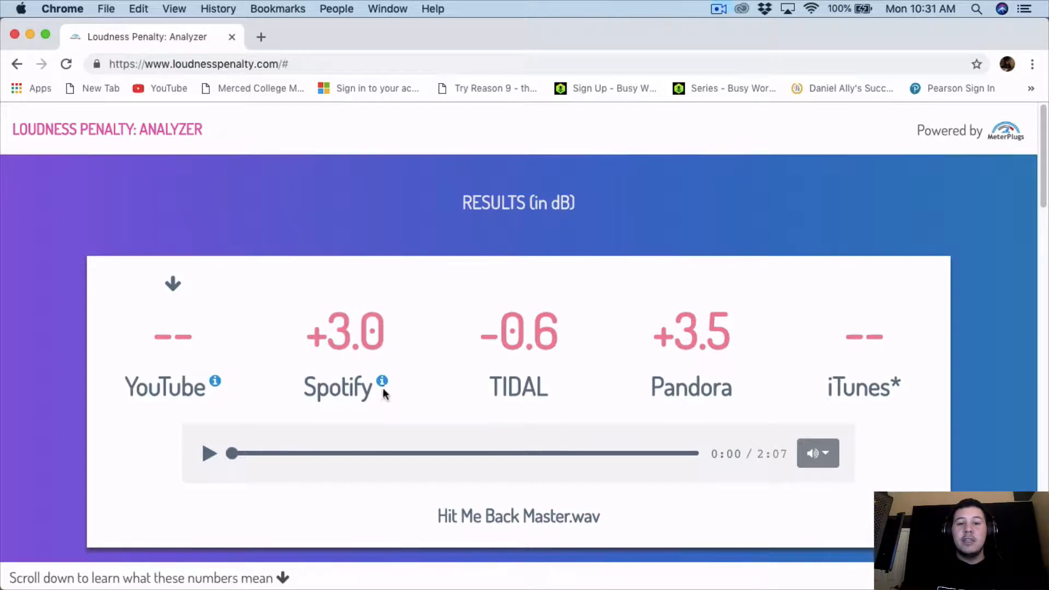
pyautogui.moveTo(385, 388)
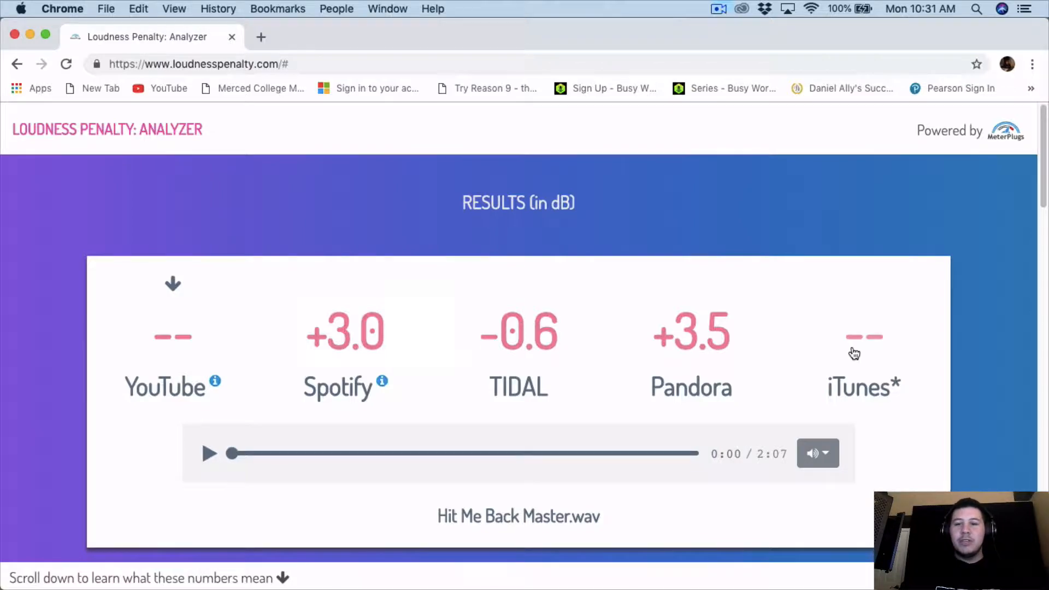
# - Switch to Logic Pro X, nudge the L1+ Ultramaximizer threshold slightly on the She Hit Me Back Mix track, and close the plug-in
pyautogui.moveTo(854, 589)
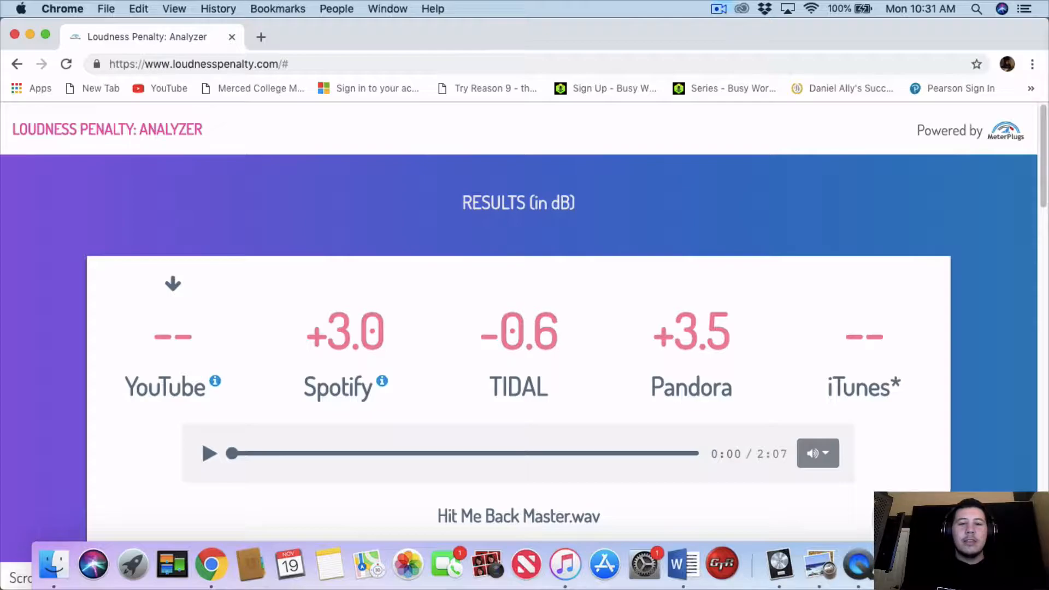
pyautogui.click(780, 564)
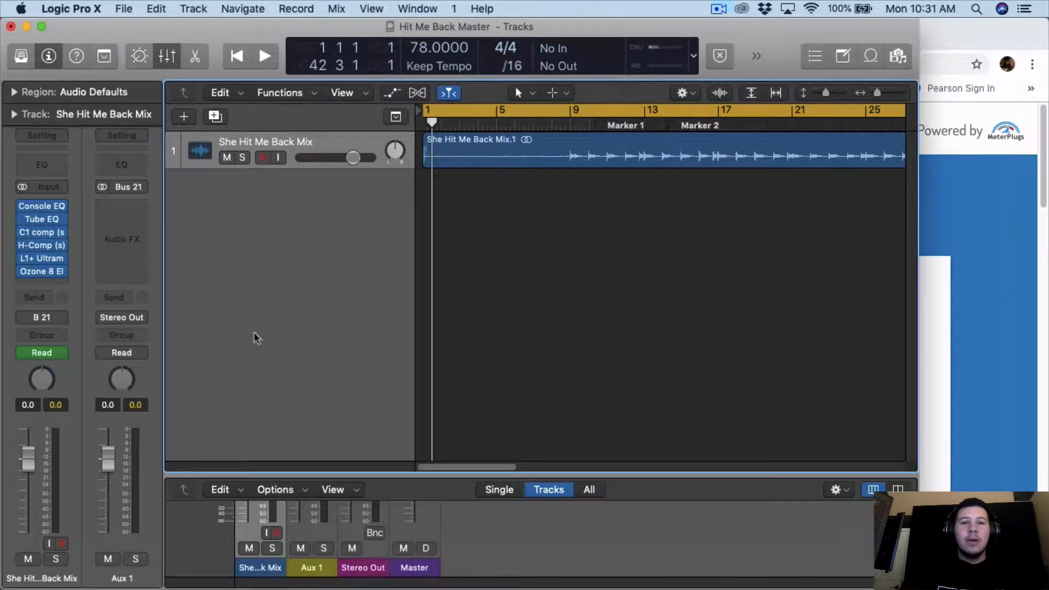
pyautogui.click(39, 262)
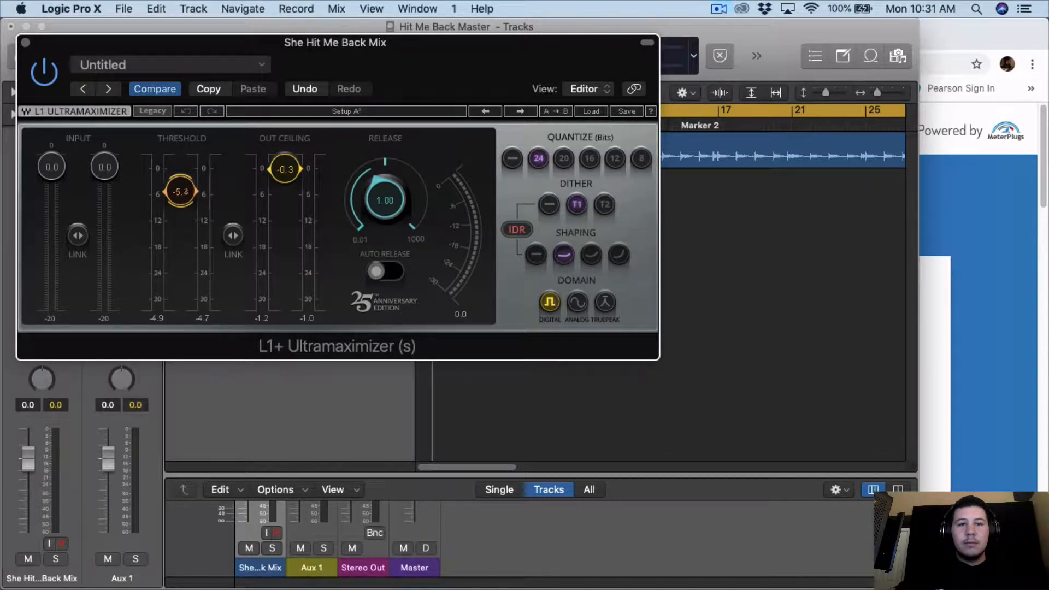
pyautogui.moveTo(180, 193); pyautogui.dragTo(181, 194)
pyautogui.click(25, 43)
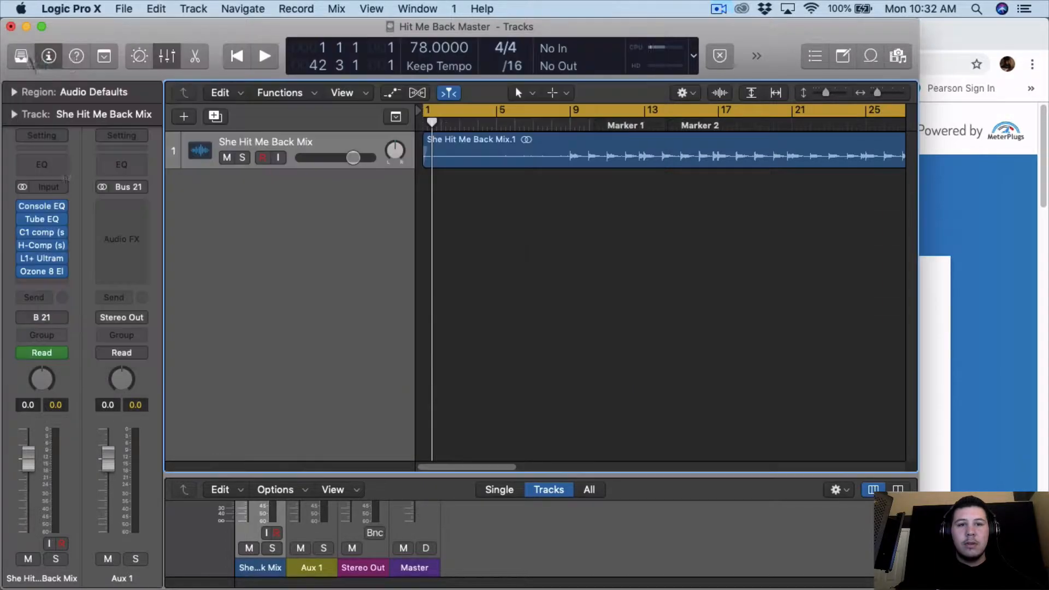
# - Set the Ozone 8 Elements Maximizer threshold to -7.3 dB, look over the Equalizer and Imager modules, and close the plug-in
pyautogui.click(46, 272)
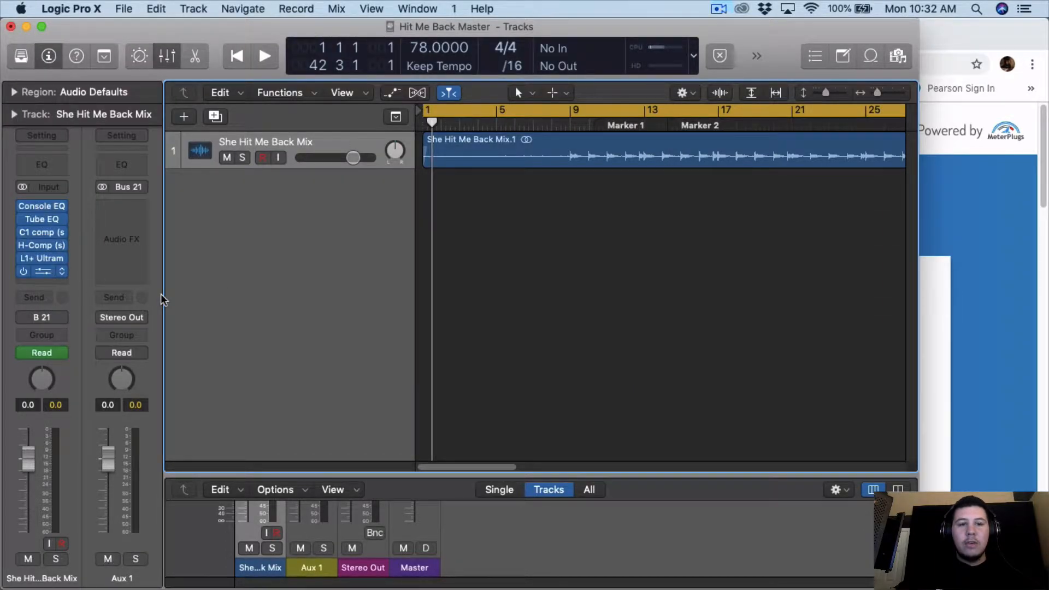
pyautogui.moveTo(220, 446); pyautogui.dragTo(220, 450)
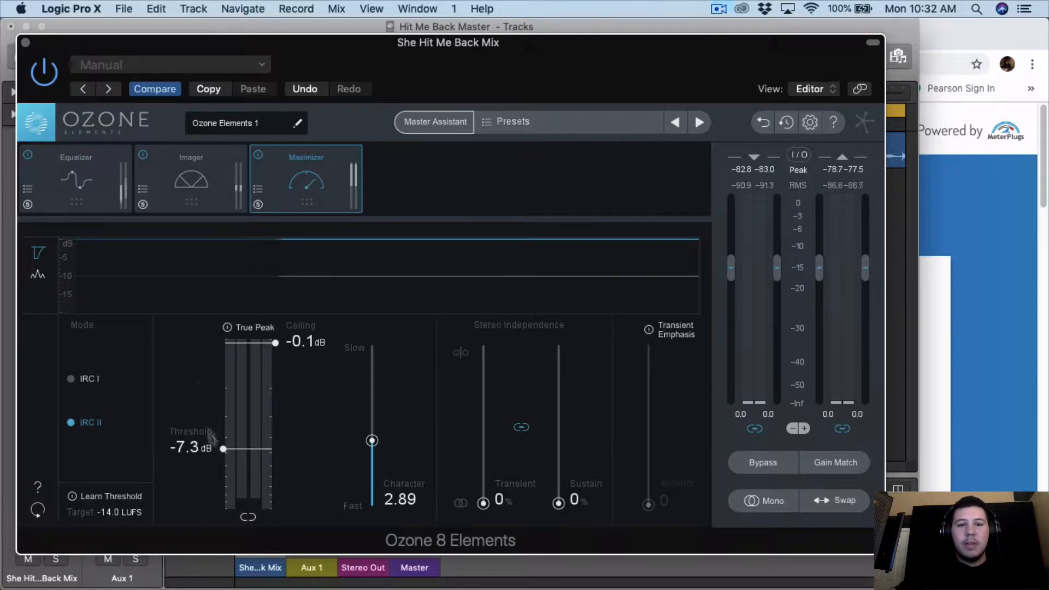
pyautogui.click(96, 192)
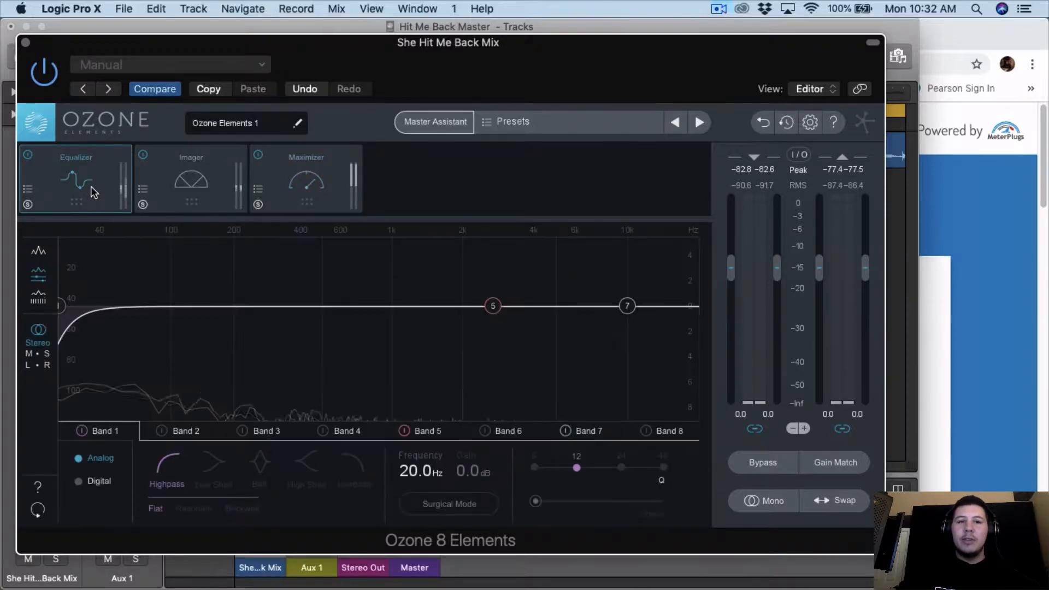
pyautogui.click(171, 194)
pyautogui.click(331, 197)
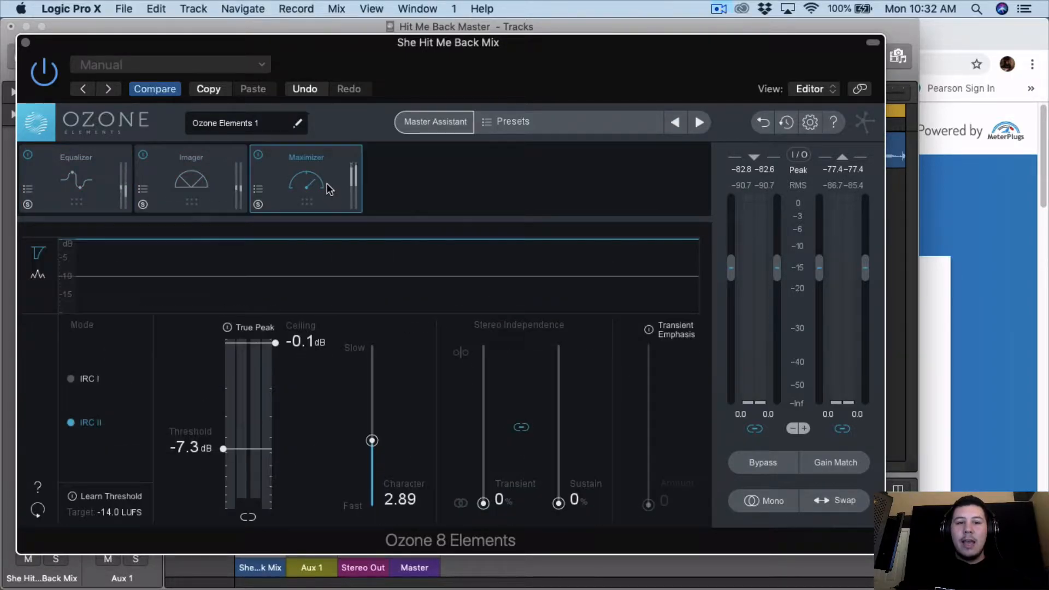
pyautogui.click(22, 42)
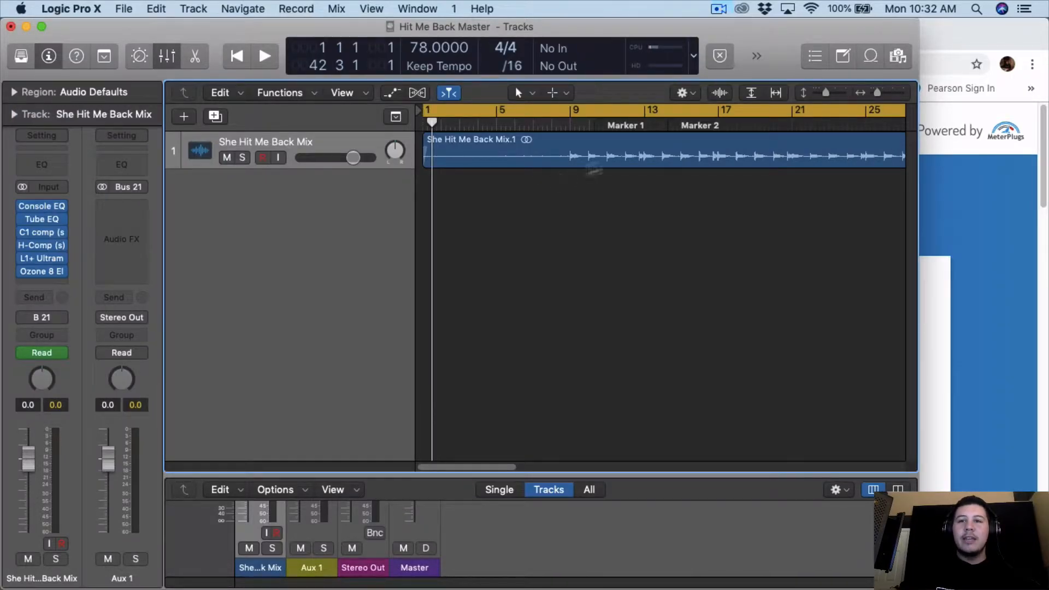
pyautogui.click(719, 9)
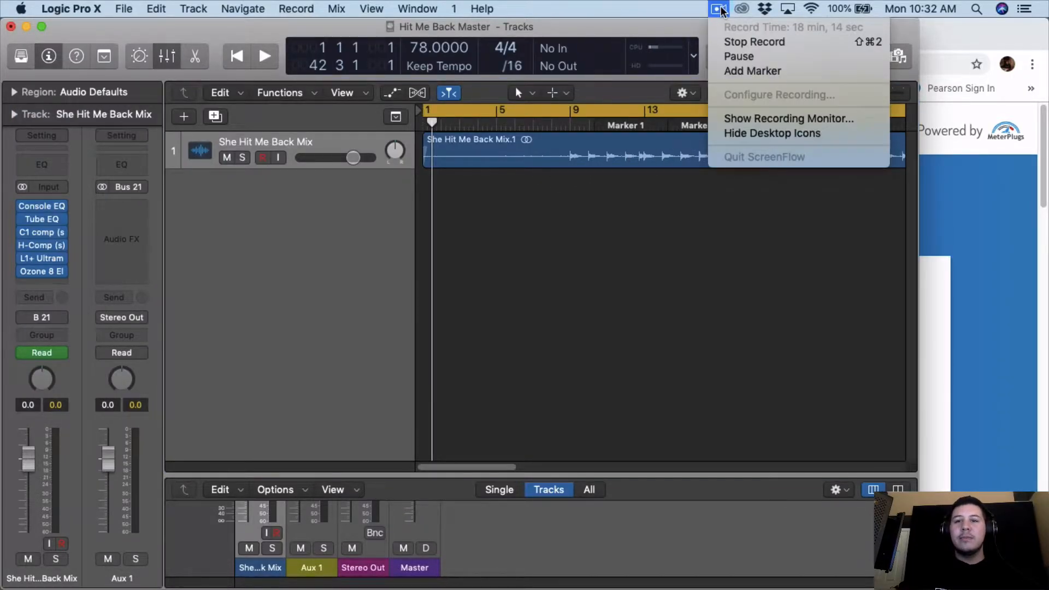
pyautogui.click(726, 57)
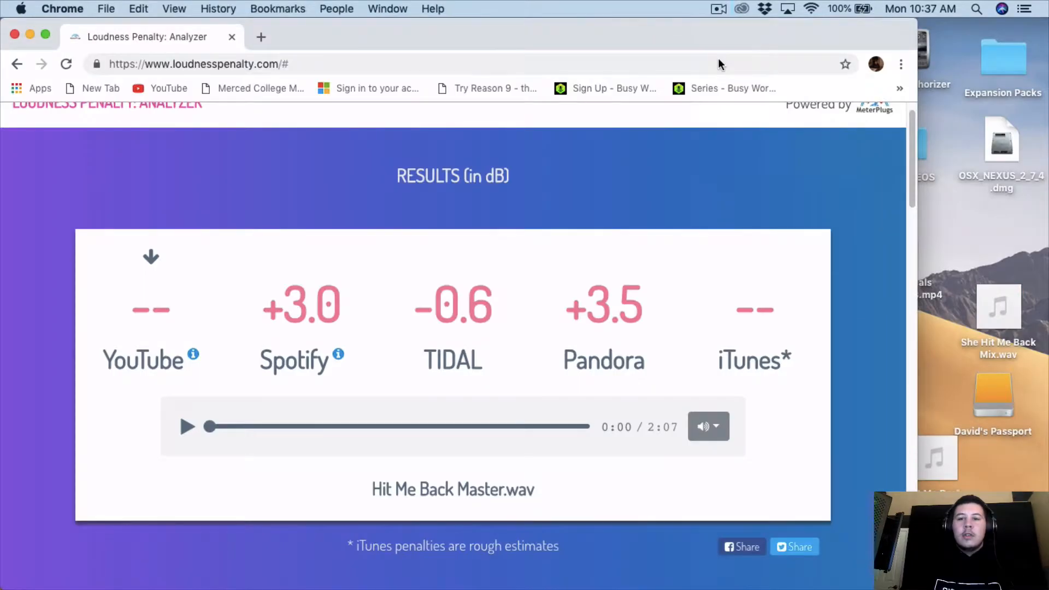
# - Start another Loudness Penalty analysis with the other audio file from the desktop and widen the browser window
pyautogui.scroll(-1, 588, 398)
pyautogui.scroll(-5, 589, 403)
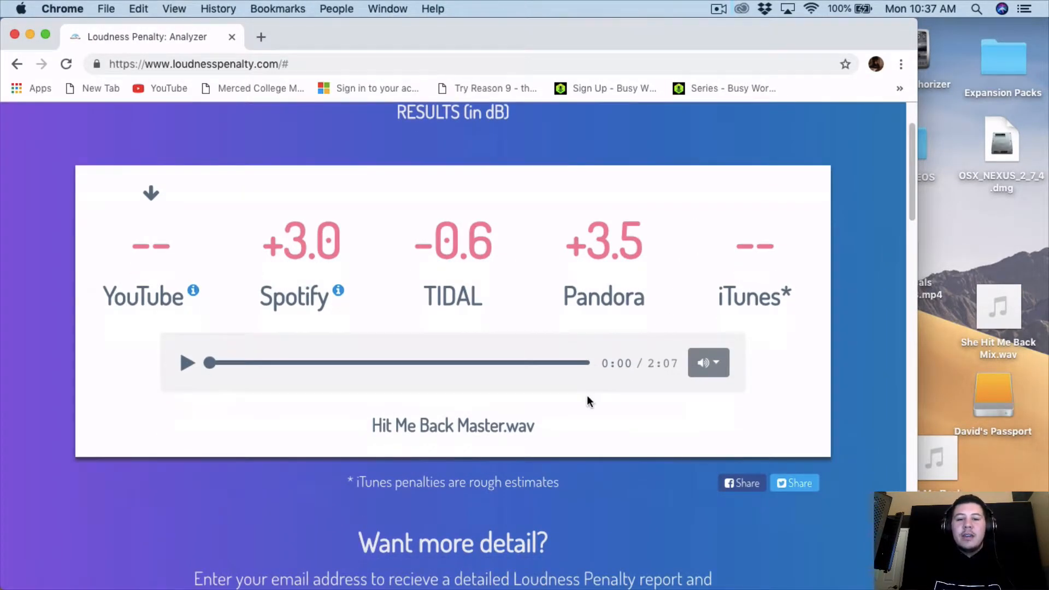
pyautogui.scroll(-1, 551, 408)
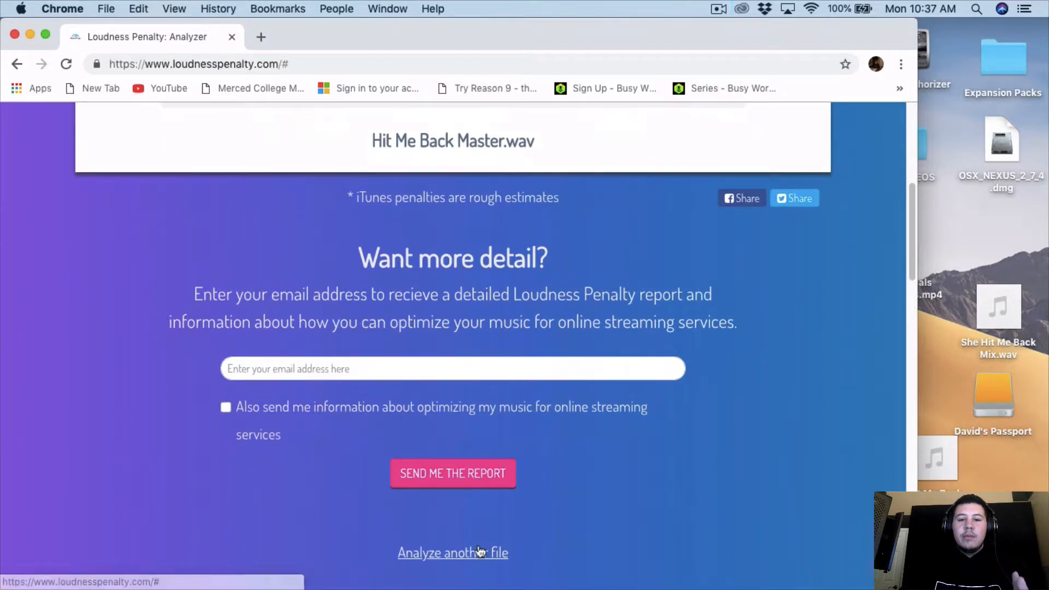
pyautogui.click(432, 554)
pyautogui.moveTo(950, 475); pyautogui.dragTo(521, 470)
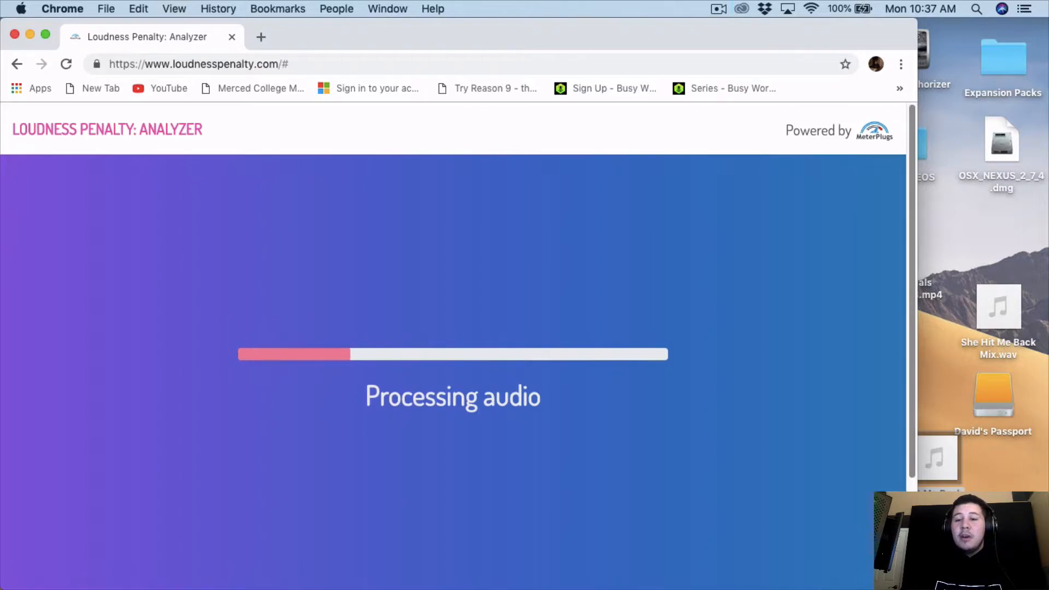
pyautogui.moveTo(918, 541); pyautogui.dragTo(1022, 541)
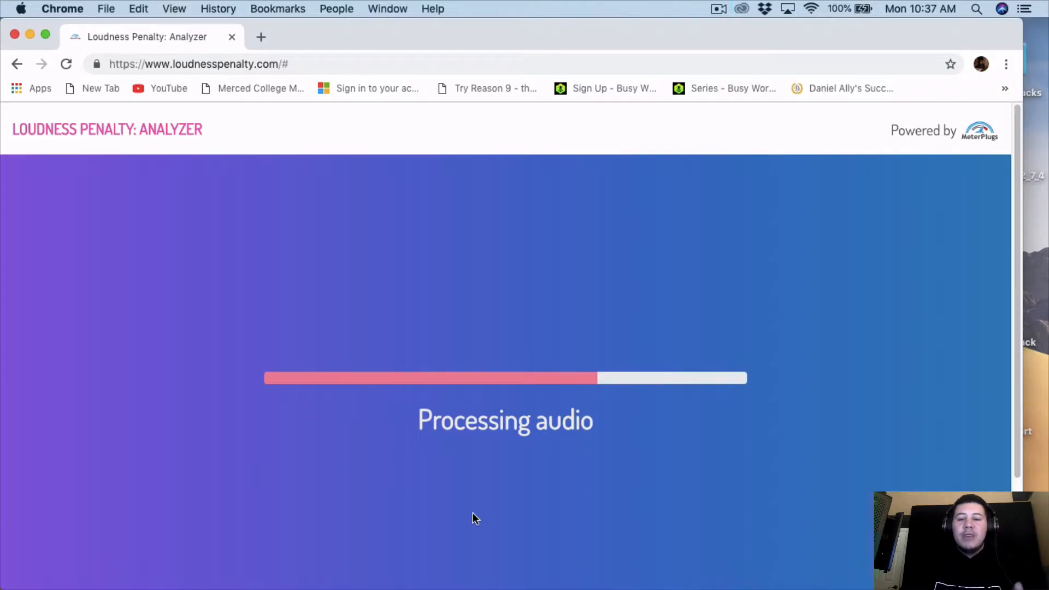